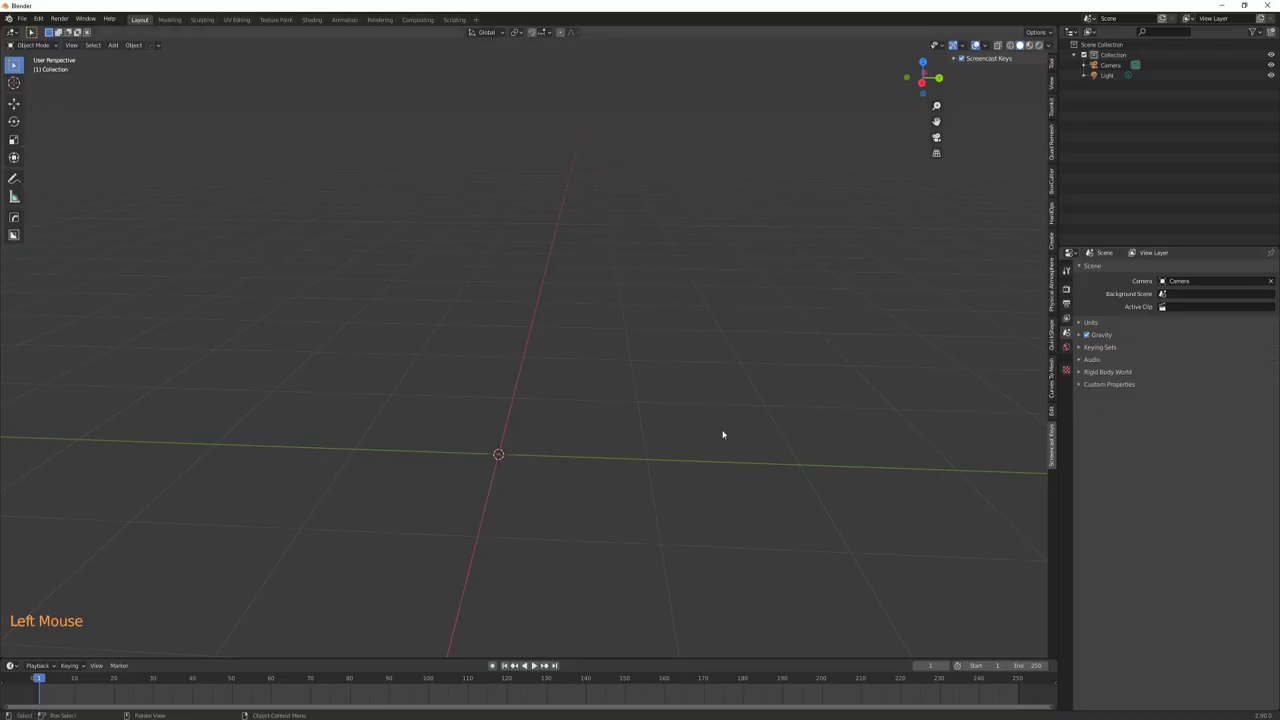
# Add a Bezier curve and delete all of its vertices in Edit Mode, leaving an empty curve object
pyautogui.hotkey('shift', 'a')
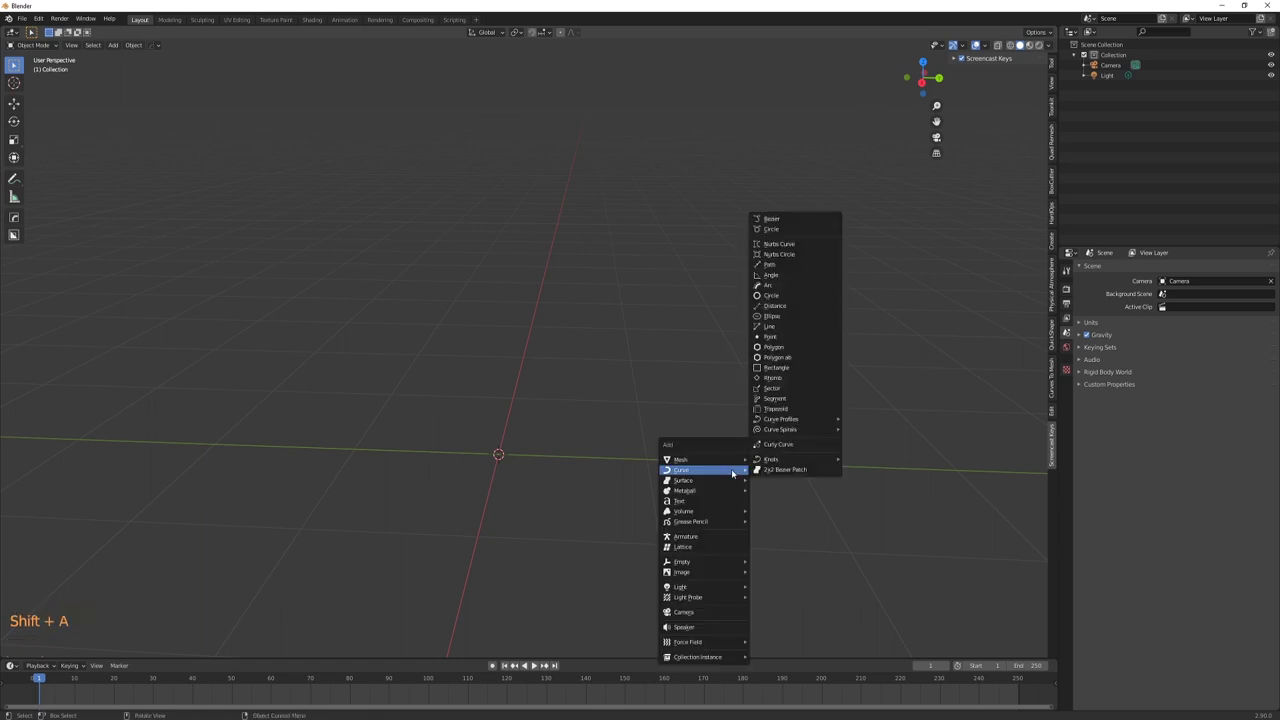
pyautogui.click(771, 219)
pyautogui.moveTo(759, 258); pyautogui.dragTo(723, 354, button='middle')
pyautogui.press('Tab')
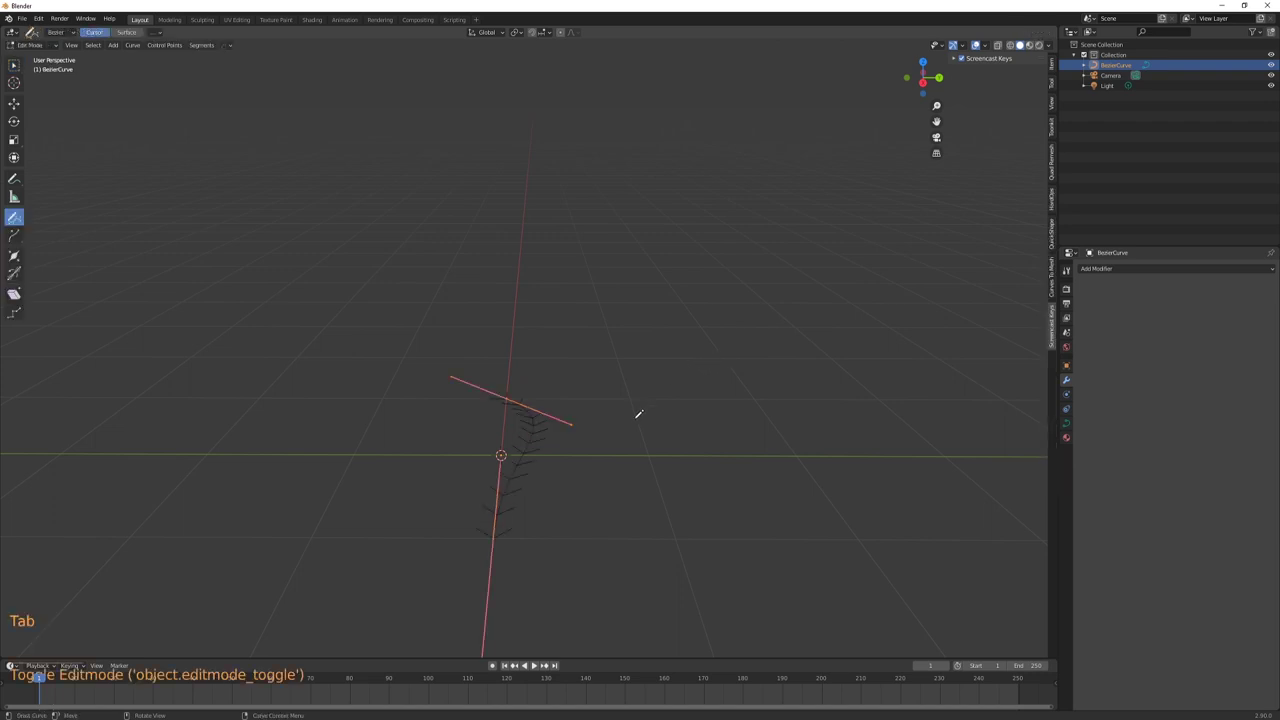
pyautogui.press('x')
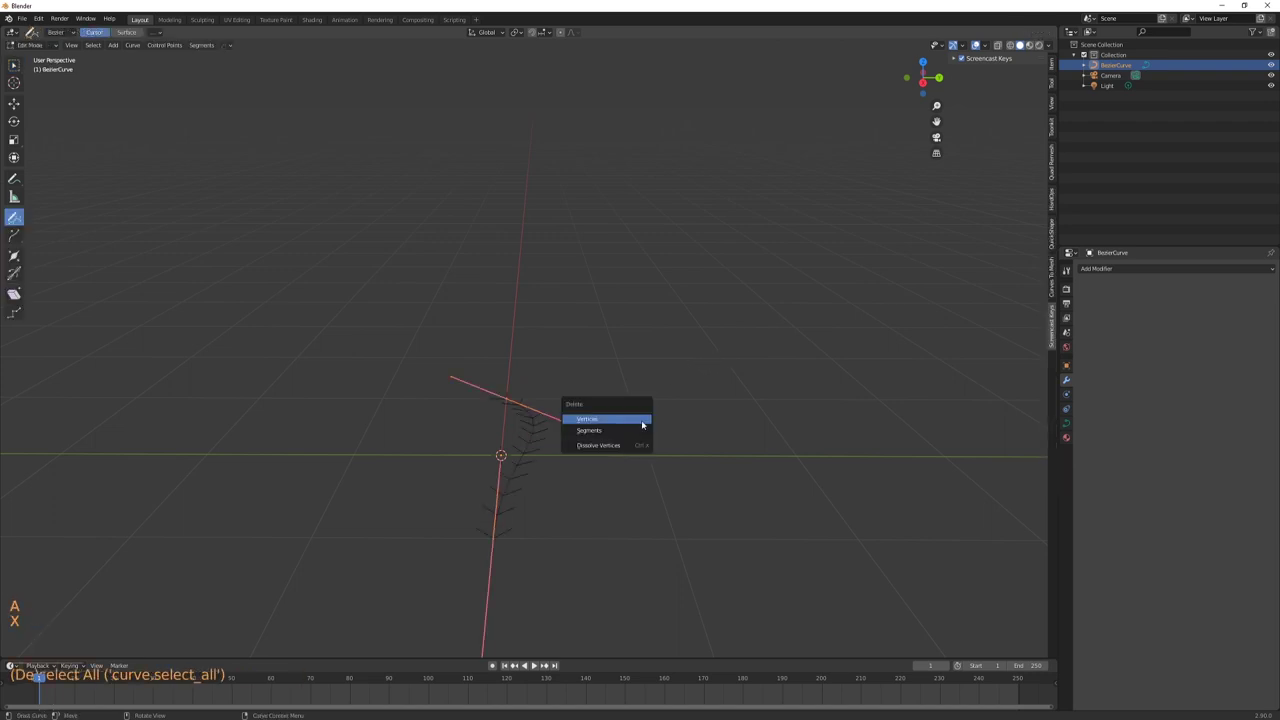
pyautogui.click(637, 422)
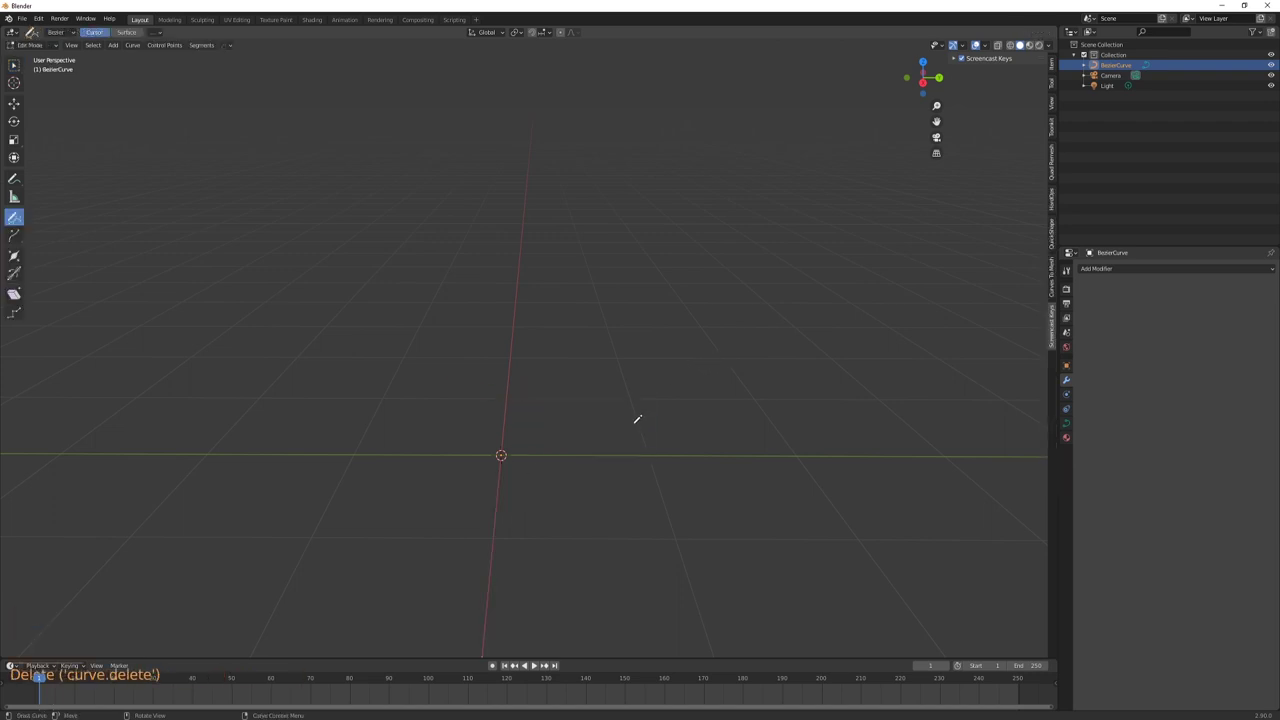
# Draw a freehand profile in the right view, from near the origin, bulging outward and ending on the vertical axis above
pyautogui.press('KP_3')
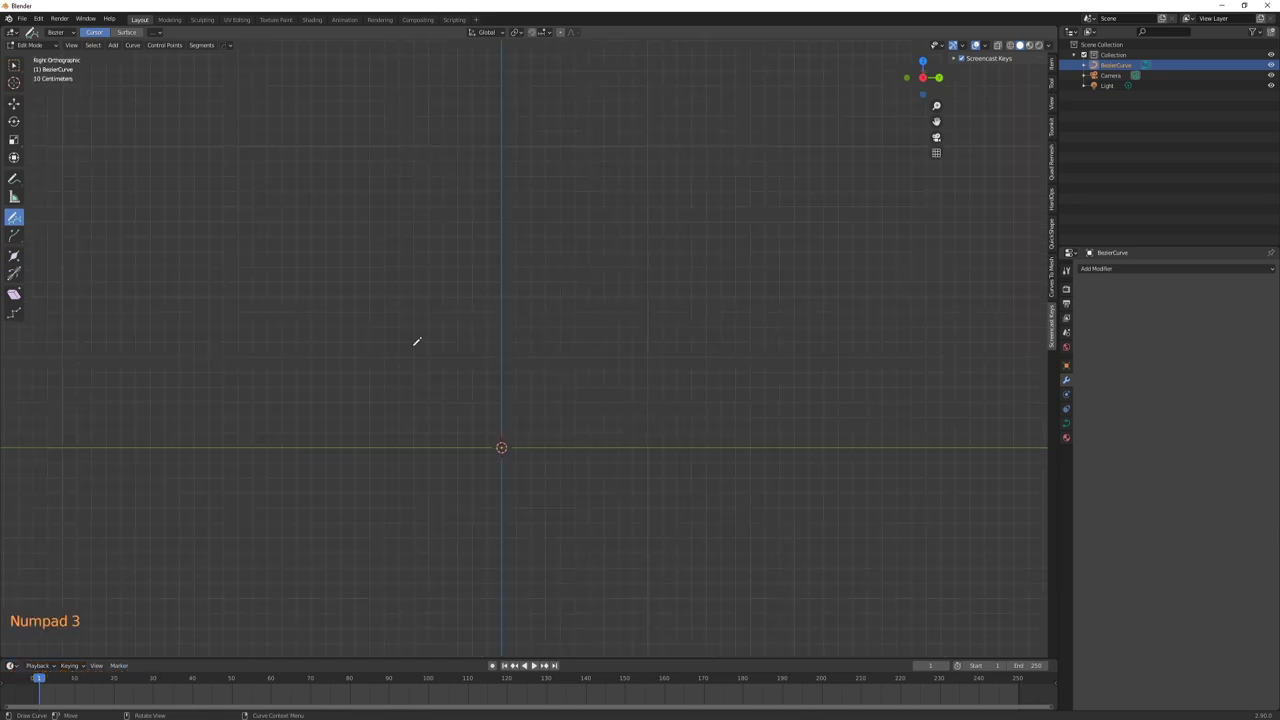
pyautogui.click(13, 220)
pyautogui.click(17, 221)
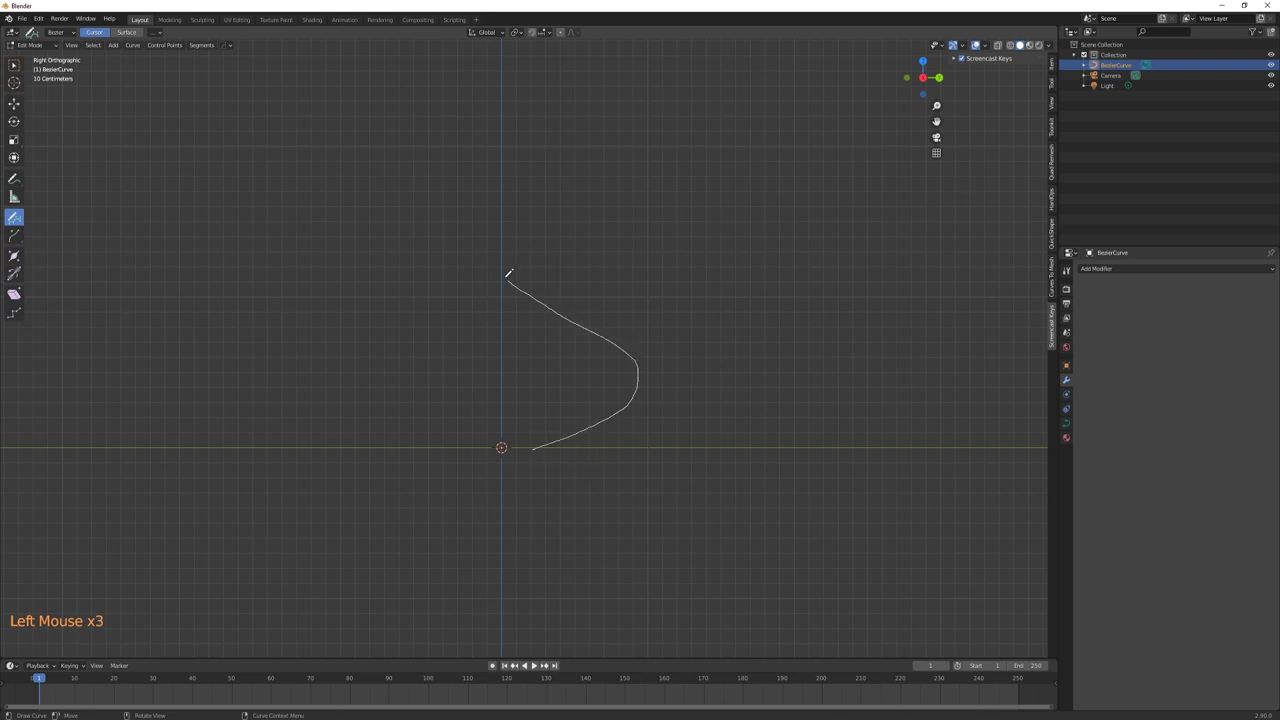
pyautogui.moveTo(508, 274); pyautogui.dragTo(496, 258)
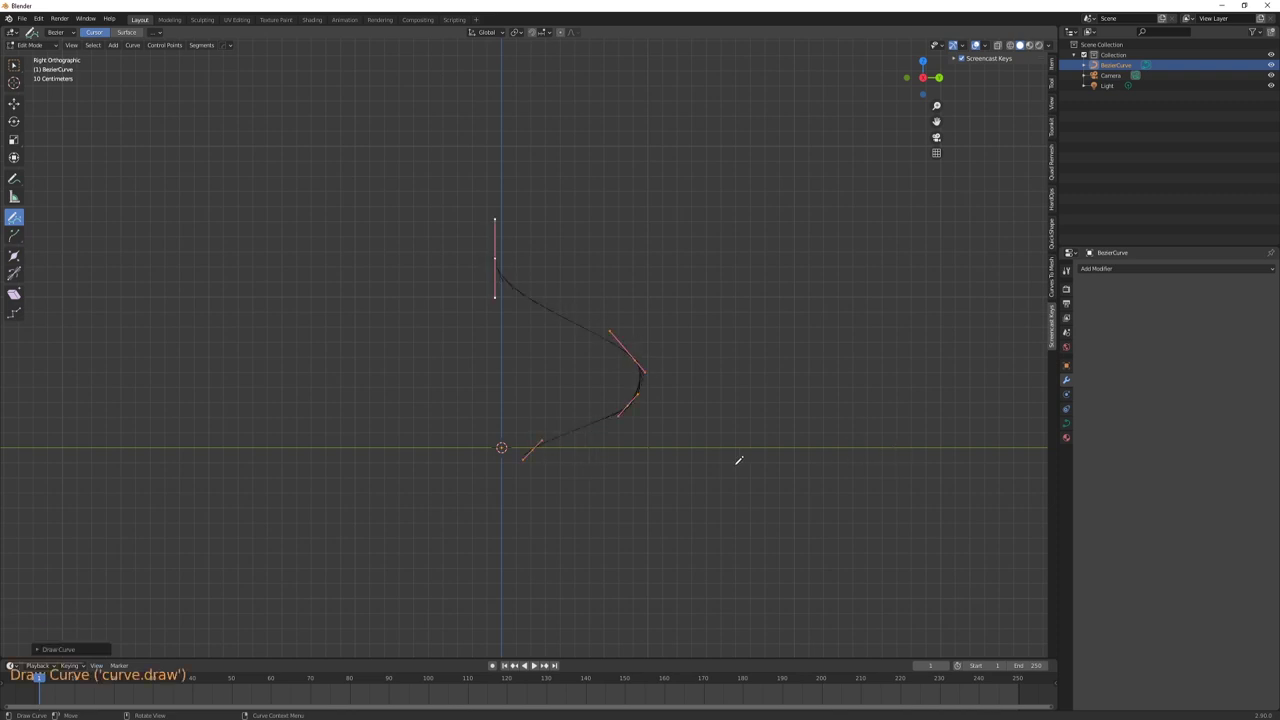
pyautogui.click(14, 64)
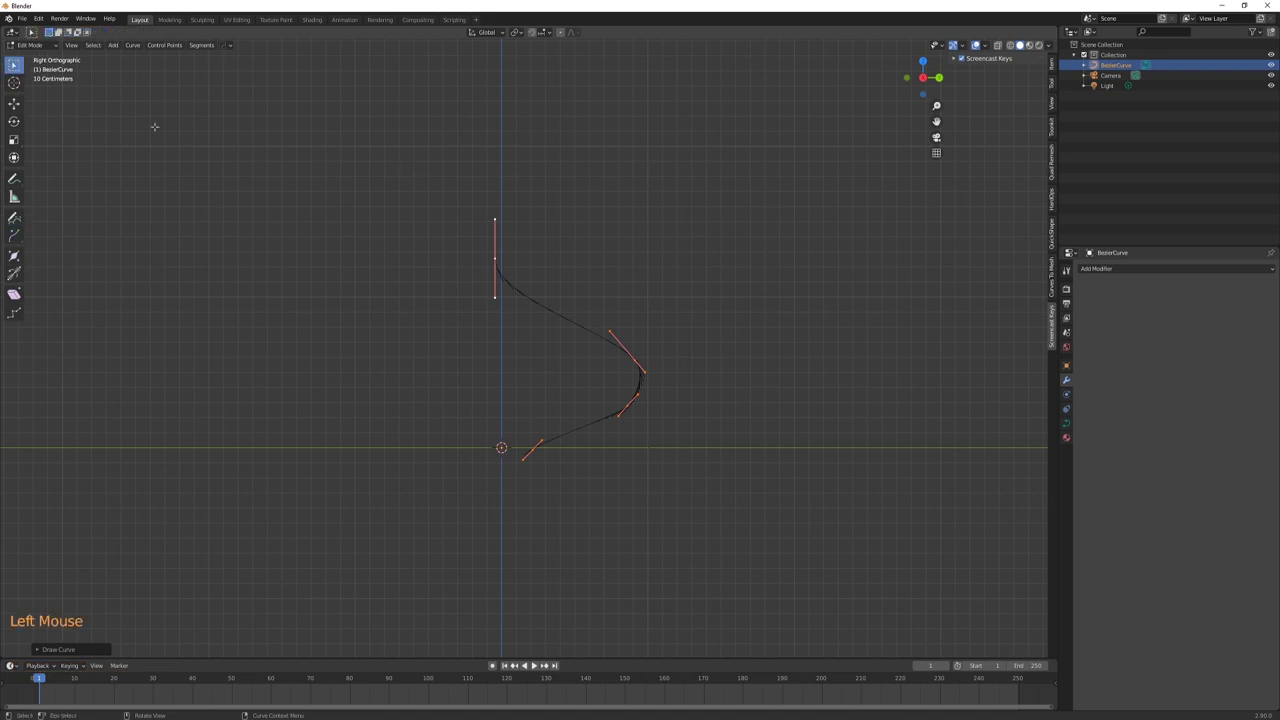
# Rotate the profile's upper end point so its handles slant outward going down, and shift it along Y away from the vertical axis
pyautogui.moveTo(900, 387)
pyautogui.mouseDown(button='middle')
pyautogui.moveTo(871, 409)
pyautogui.moveTo(800, 423)
pyautogui.moveTo(786, 386)
pyautogui.moveTo(820, 383)
pyautogui.moveTo(851, 420)
pyautogui.moveTo(828, 489)
pyautogui.moveTo(791, 477)
pyautogui.moveTo(791, 409)
pyautogui.moveTo(830, 397)
pyautogui.mouseUp(button='middle')
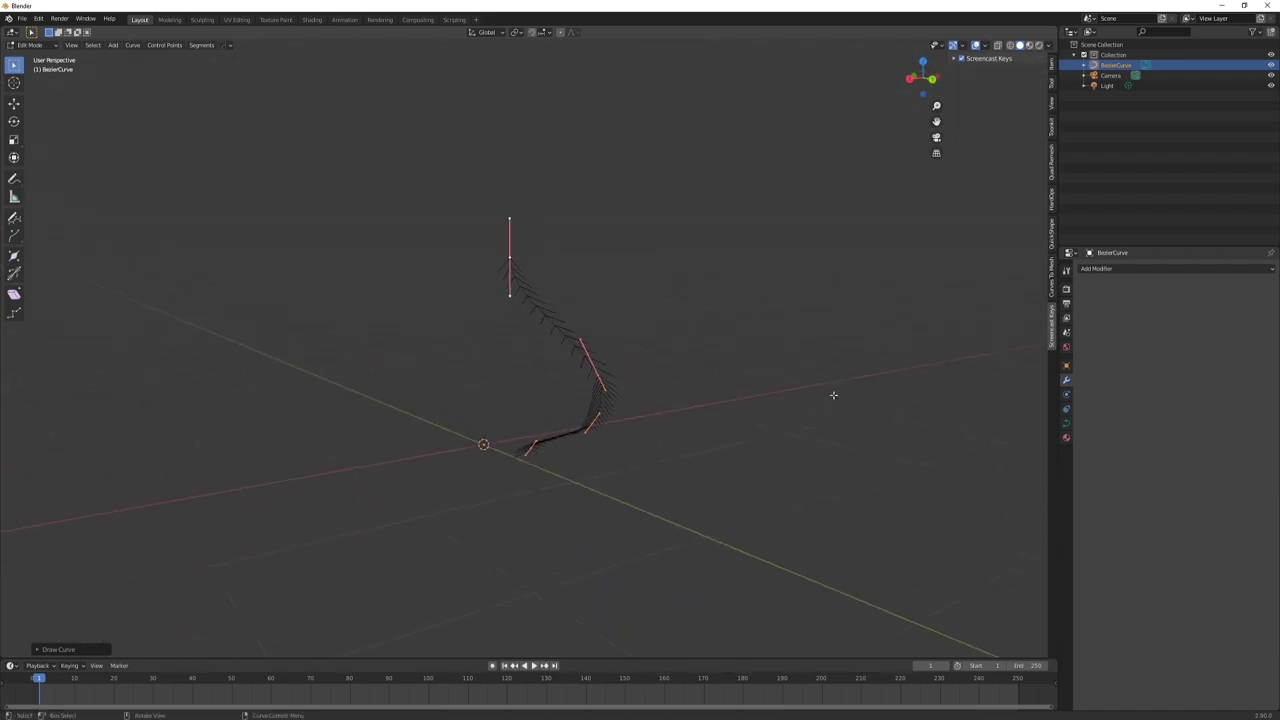
pyautogui.press('KP_3')
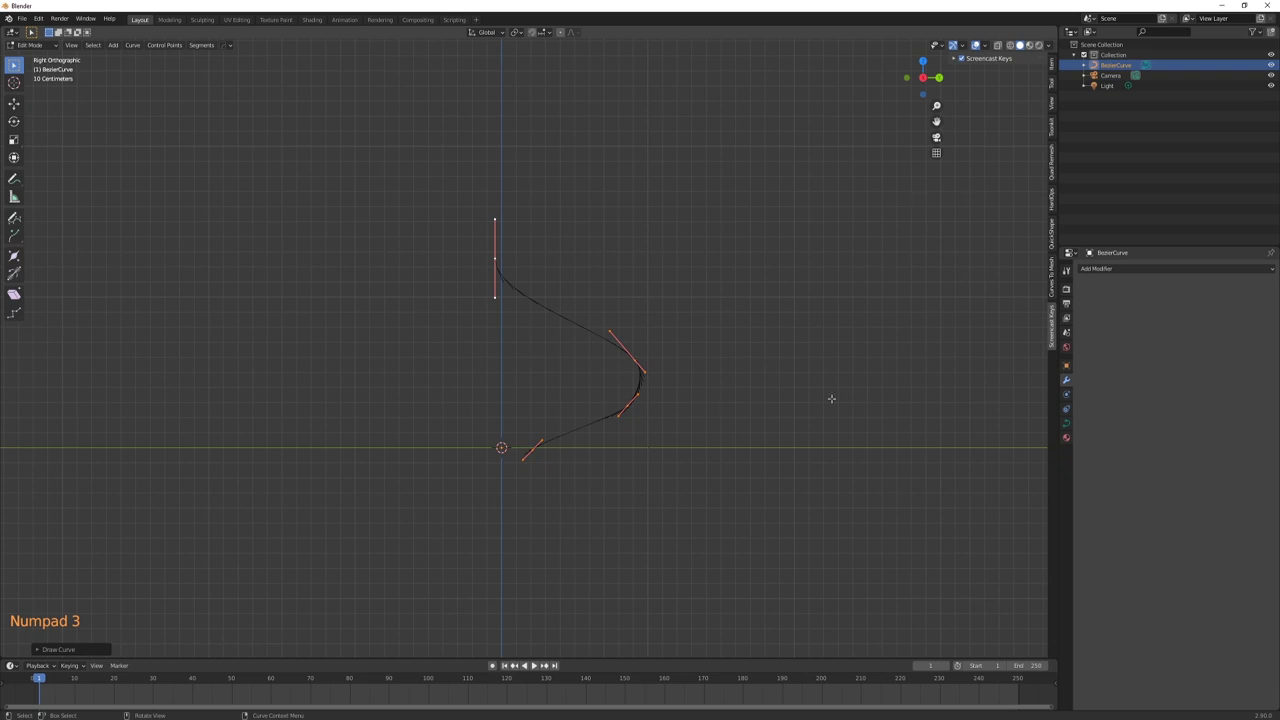
pyautogui.scroll(2, 619, 406)
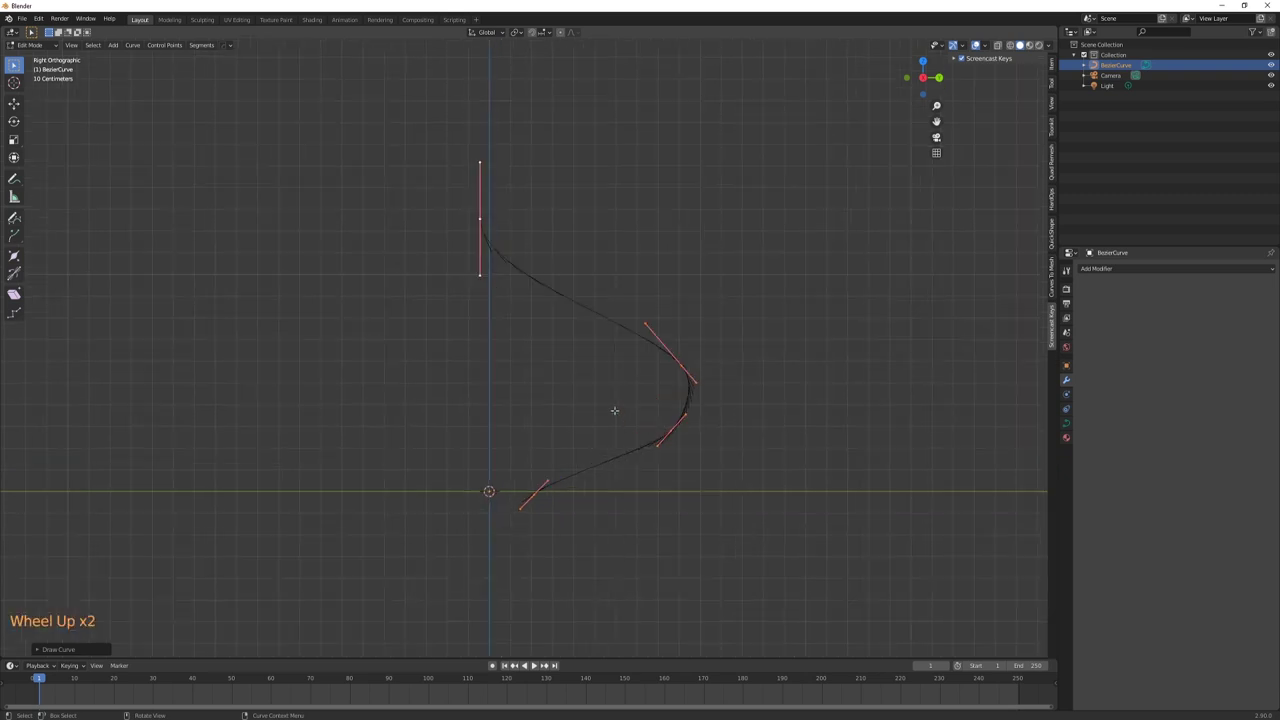
pyautogui.scroll(-2, 604, 406)
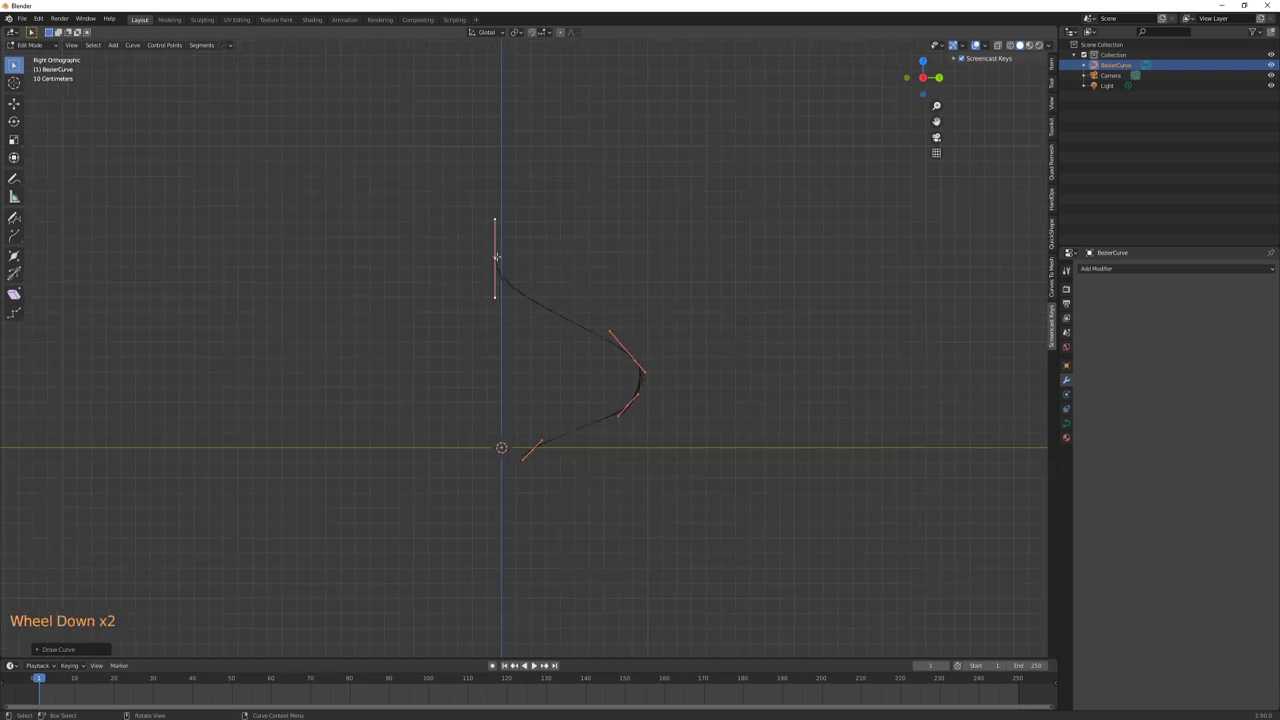
pyautogui.moveTo(474, 235); pyautogui.dragTo(540, 287)
pyautogui.press('r')
pyautogui.click(602, 203)
pyautogui.press('g')
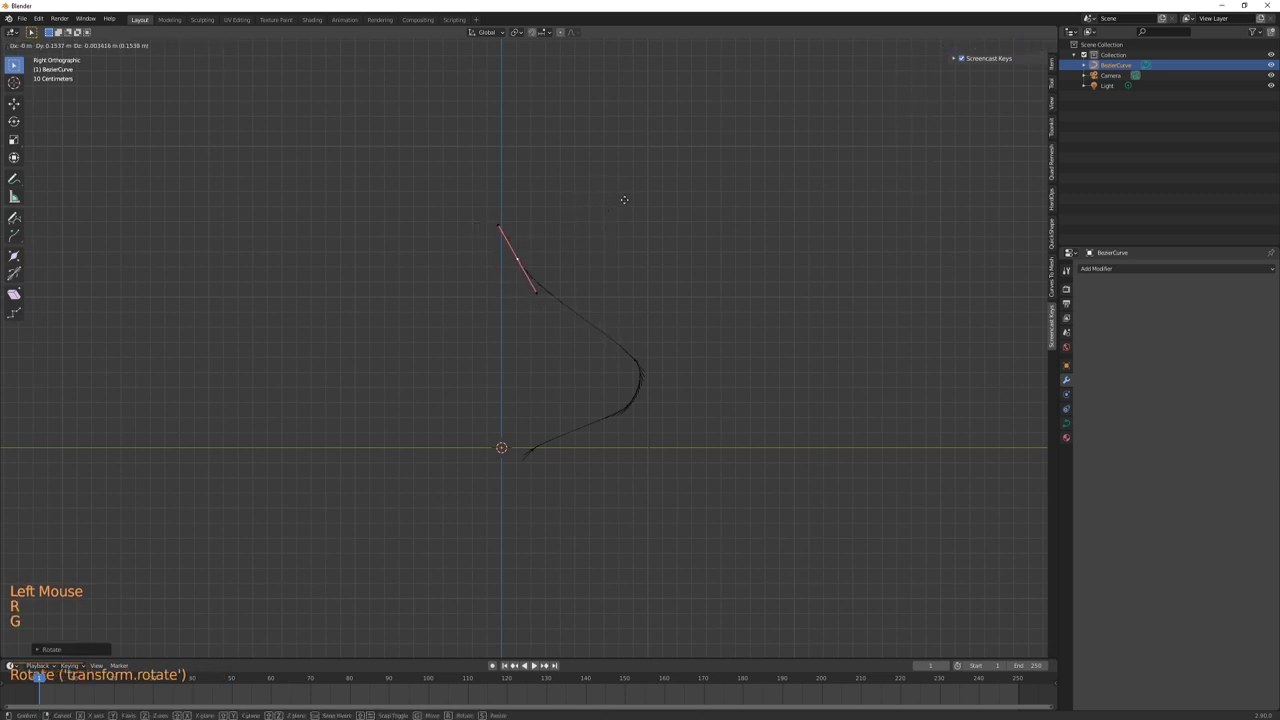
pyautogui.click(625, 202)
# Widen the profile's bulge by repositioning its two points outward and lower, and stretch the upper one's lower handle
pyautogui.moveTo(626, 345); pyautogui.dragTo(662, 425)
pyautogui.press('g')
pyautogui.click(706, 403)
pyautogui.press('g')
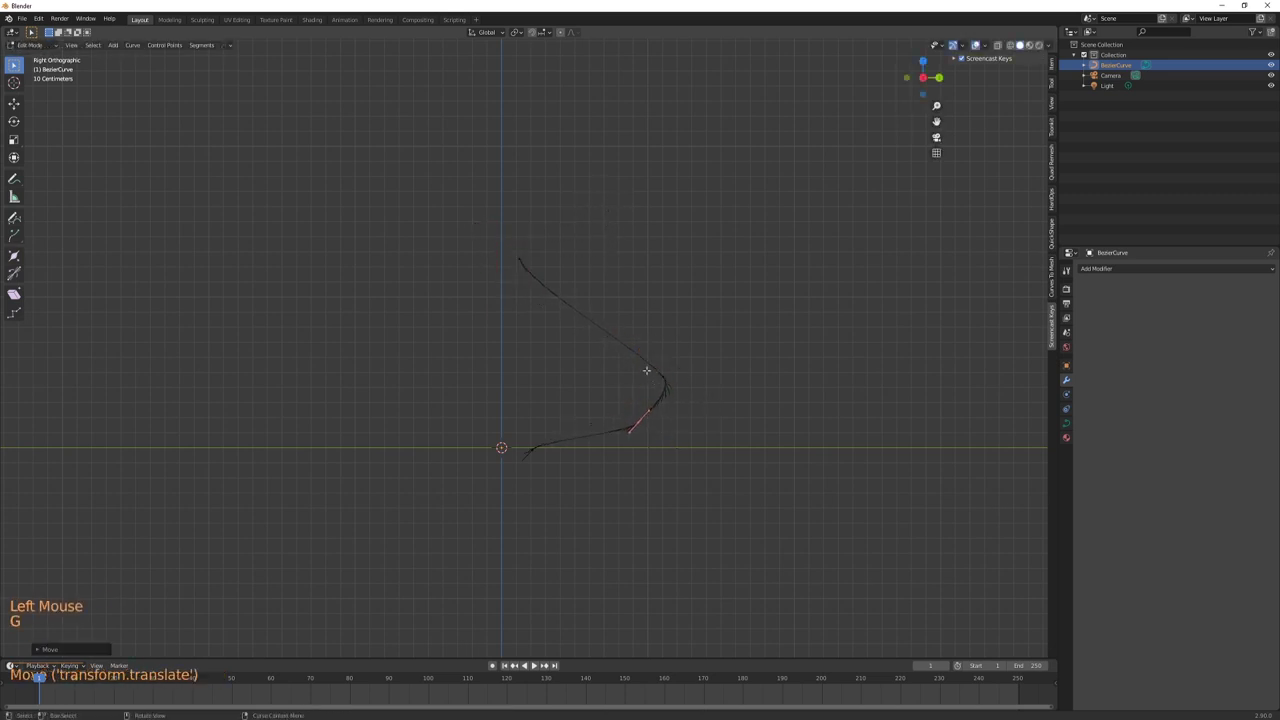
pyautogui.click(688, 397)
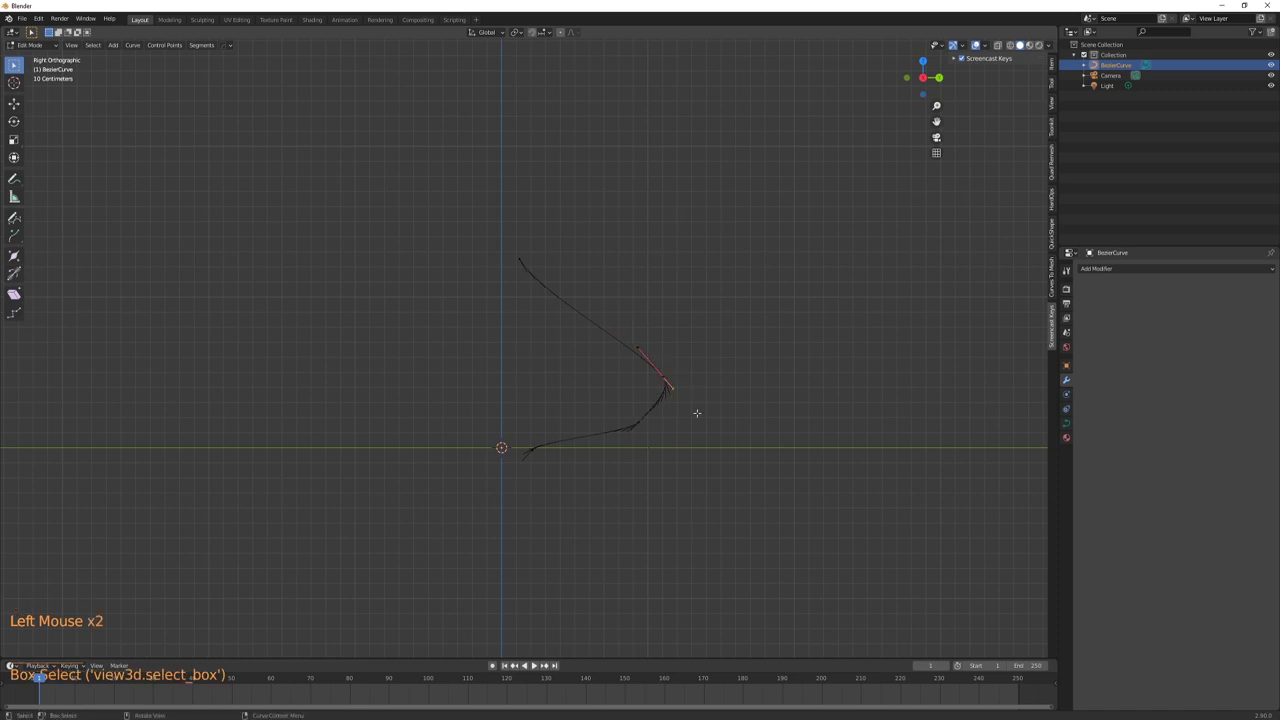
pyautogui.press('g')
pyautogui.click(710, 425)
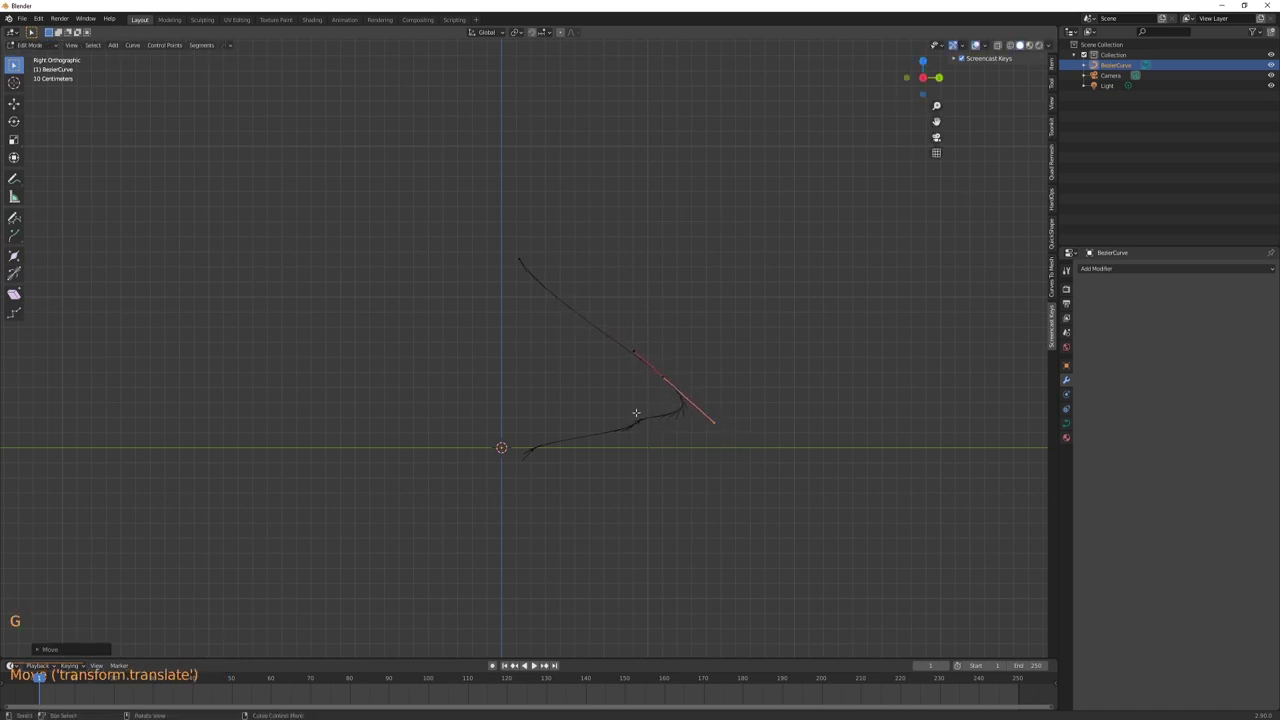
# Delete the lower bulge point and pull the remaining bulge point's lower handle farther outward and down
pyautogui.moveTo(590, 412); pyautogui.dragTo(651, 459)
pyautogui.press('Delete')
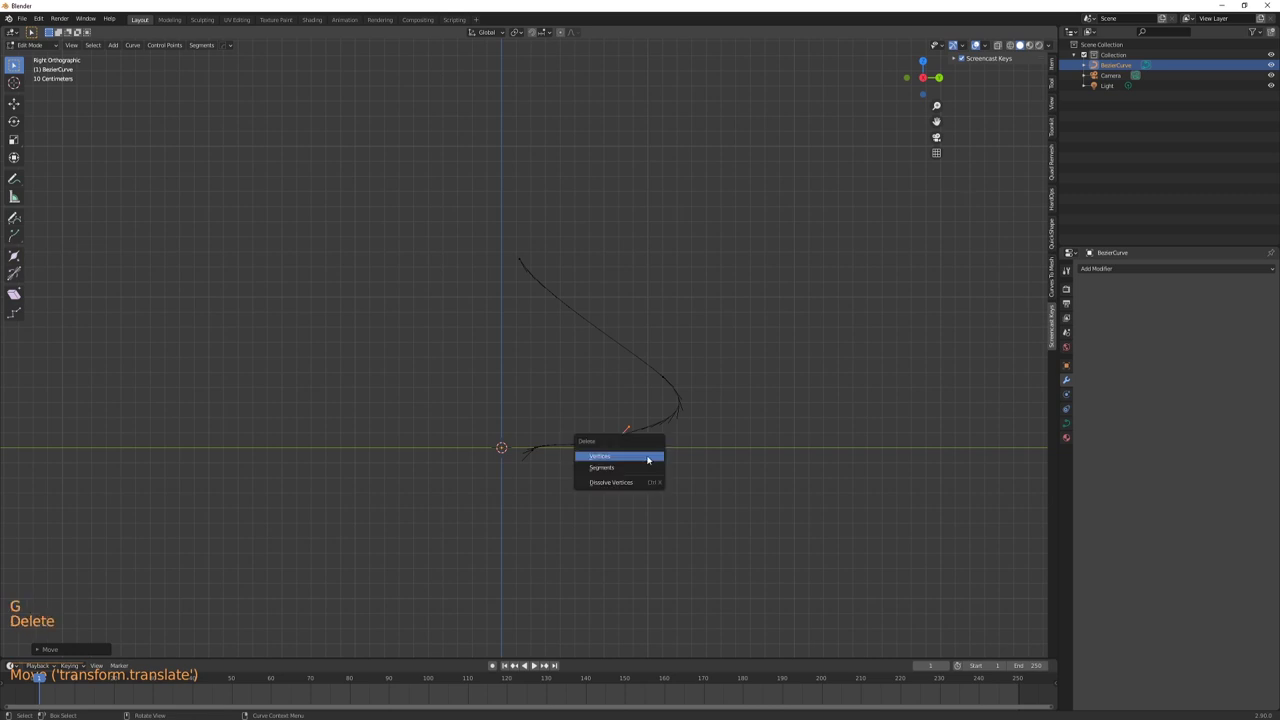
pyautogui.click(639, 457)
pyautogui.moveTo(656, 369); pyautogui.dragTo(733, 436)
pyautogui.press('g')
pyautogui.click(792, 455)
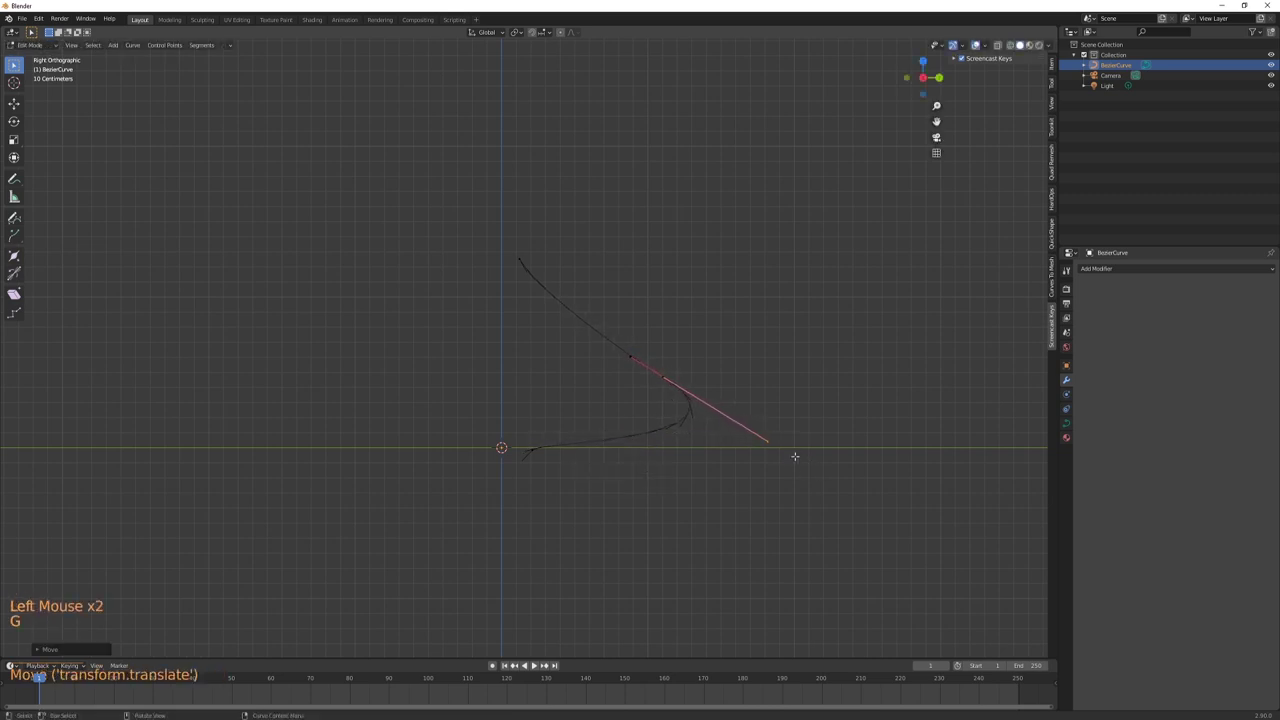
# Move the profile's bottom end point closer to the origin and extend its outer handle along the base
pyautogui.moveTo(526, 441); pyautogui.dragTo(563, 448)
pyautogui.press('g')
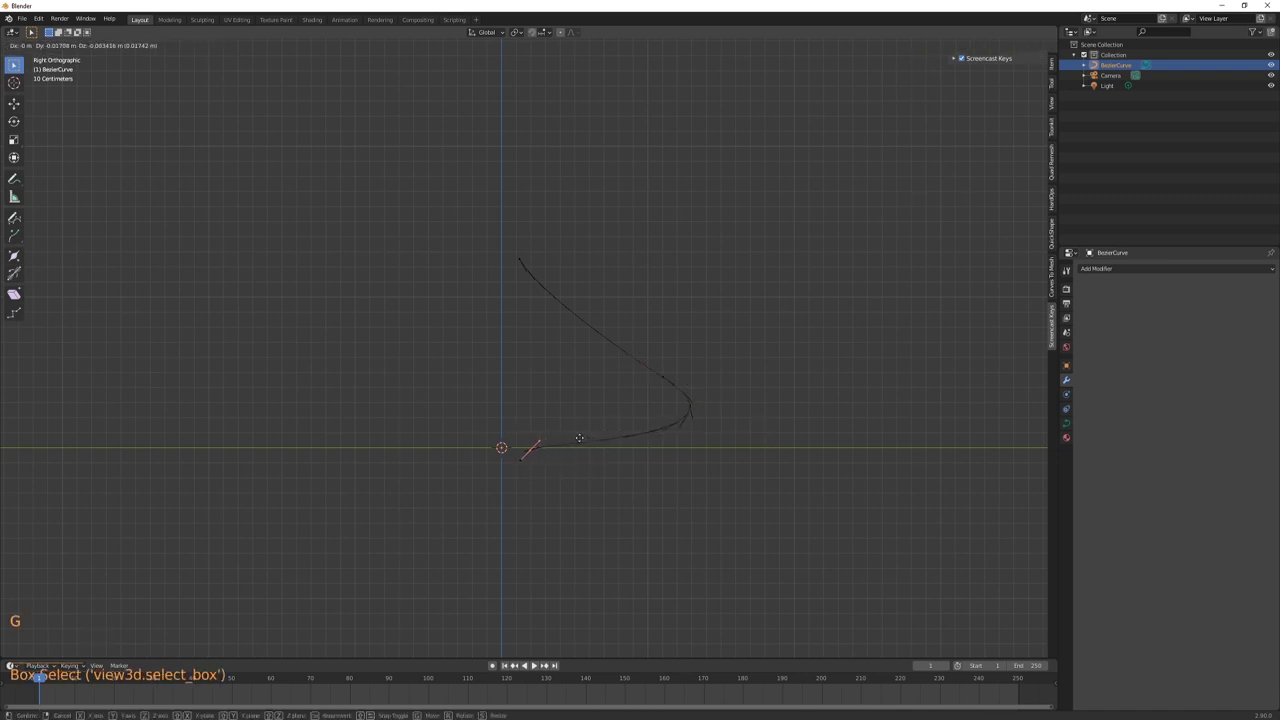
pyautogui.click(566, 438)
pyautogui.moveTo(520, 429); pyautogui.dragTo(546, 441)
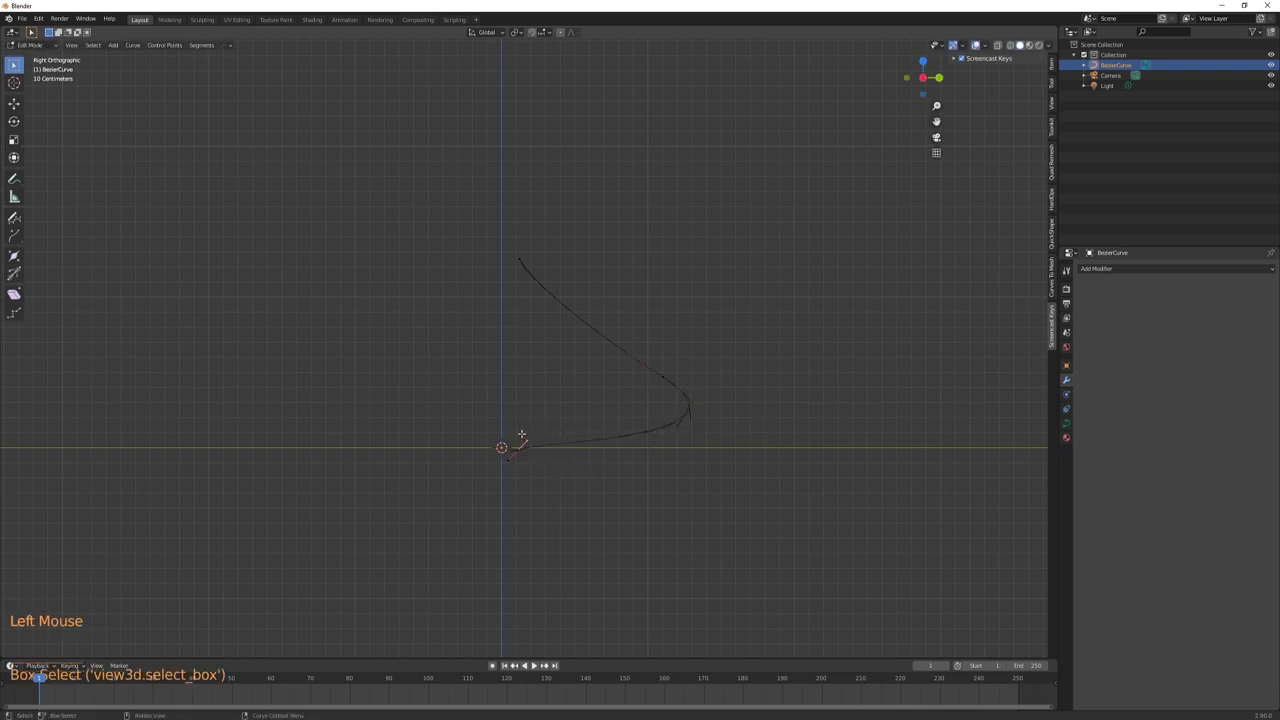
pyautogui.press('g')
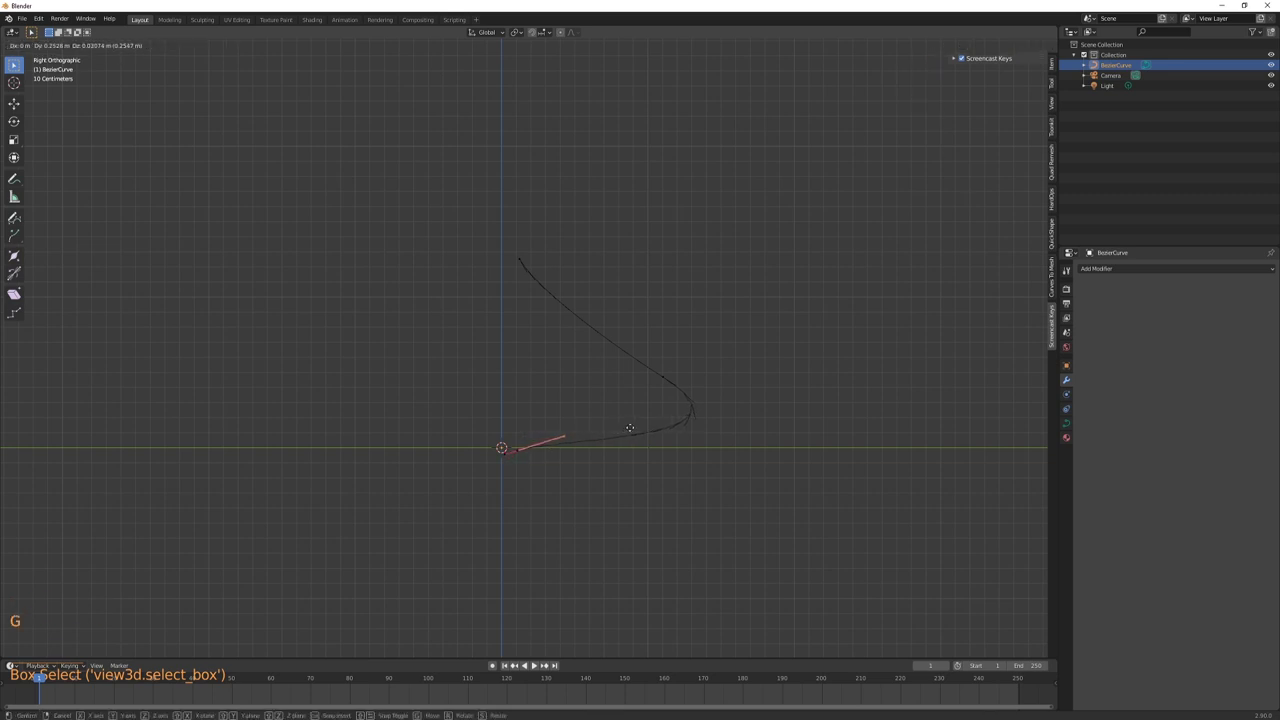
pyautogui.click(624, 424)
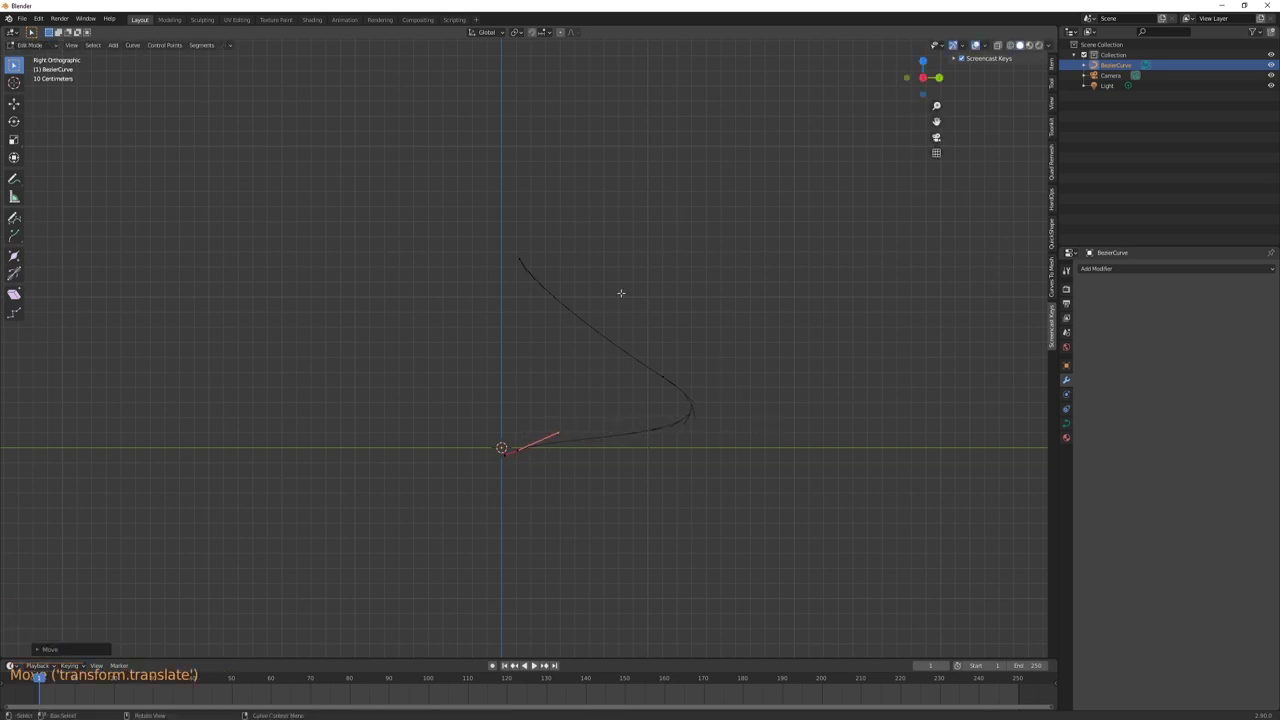
# Extrude the profile's upper end twice, first up and outward, and again up to near the vertical axis
pyautogui.click(560, 283)
pyautogui.click(521, 255)
pyautogui.press('e')
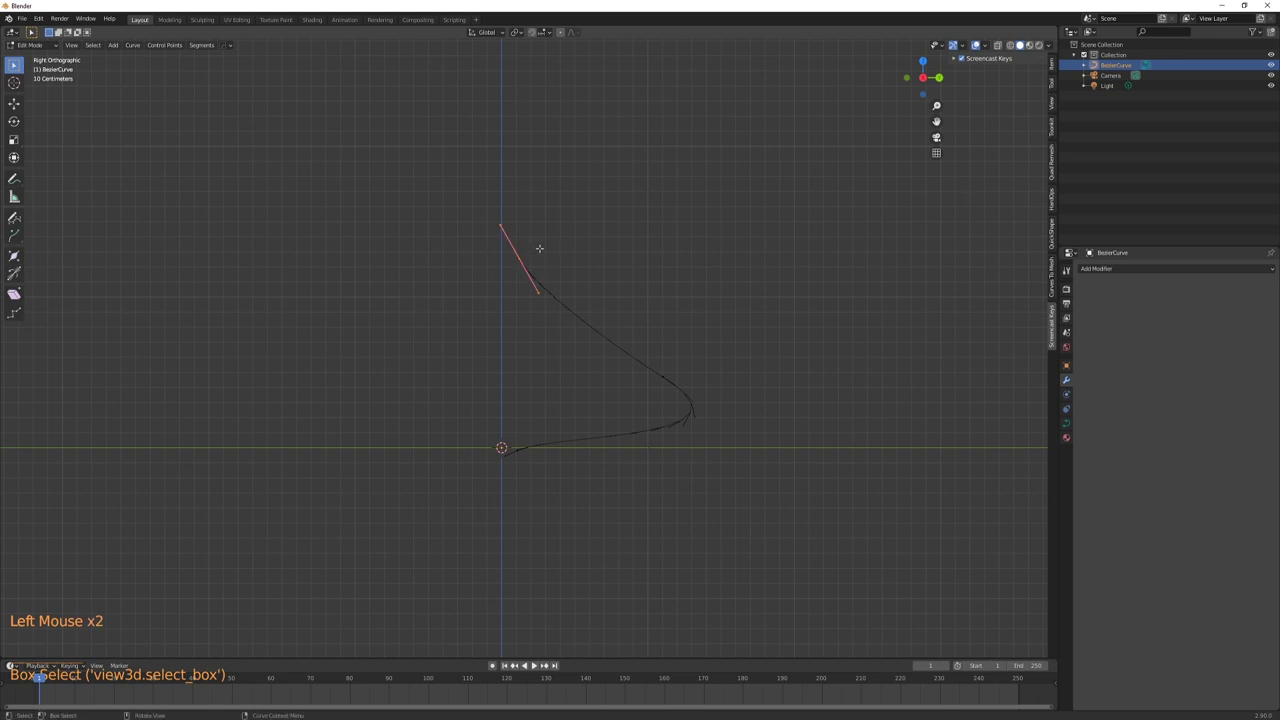
pyautogui.click(575, 218)
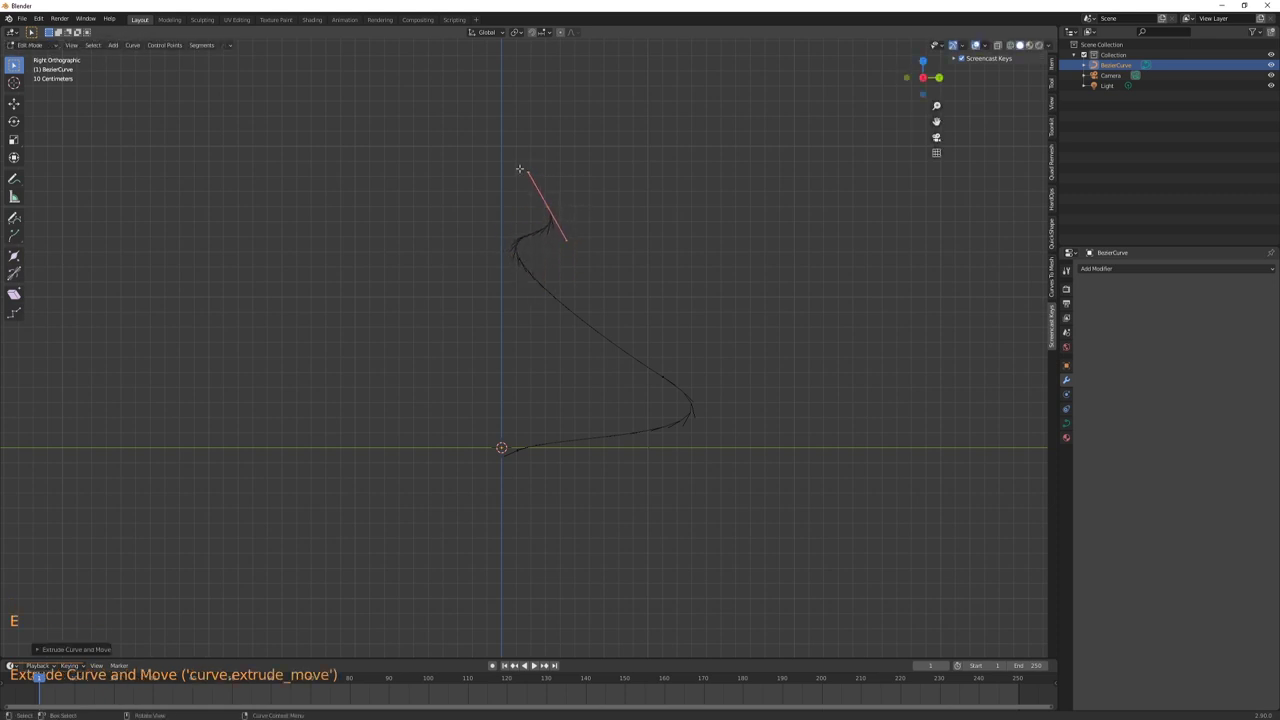
pyautogui.click(575, 218)
pyautogui.press('e')
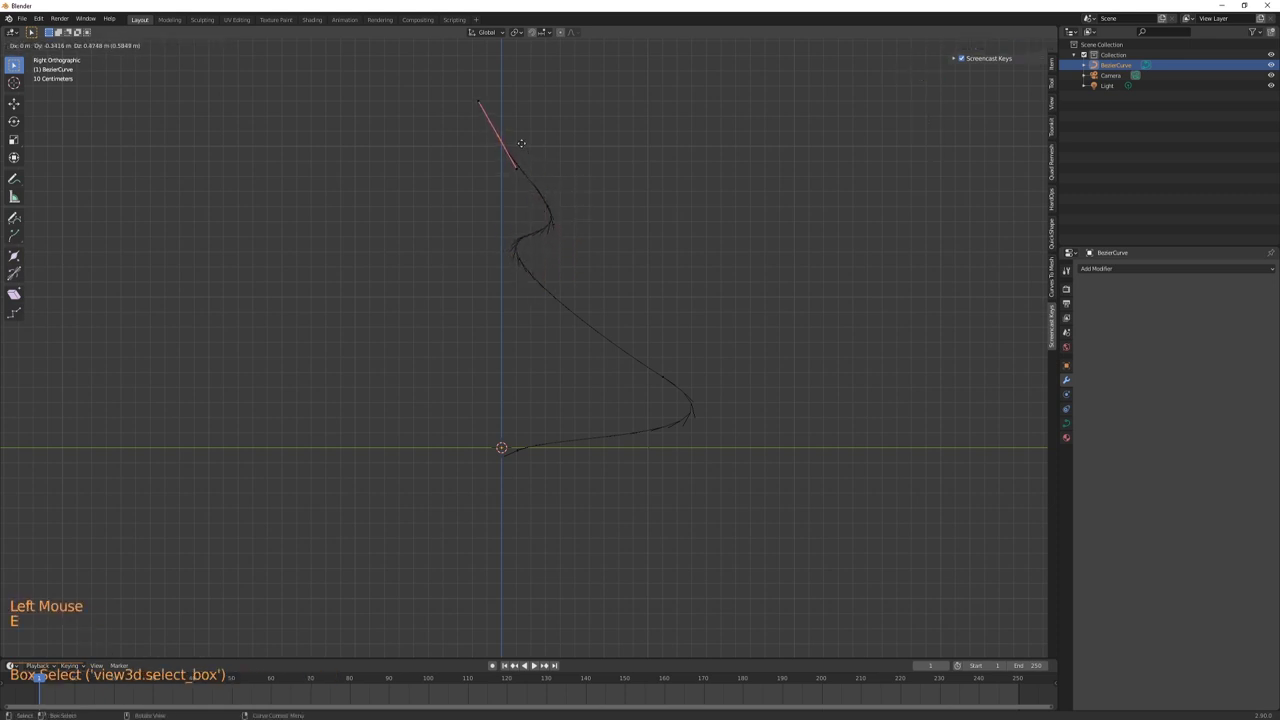
pyautogui.click(520, 140)
# Shorten the handles of the three upper profile points and nudge the middle one slightly outward and down
pyautogui.press('s')
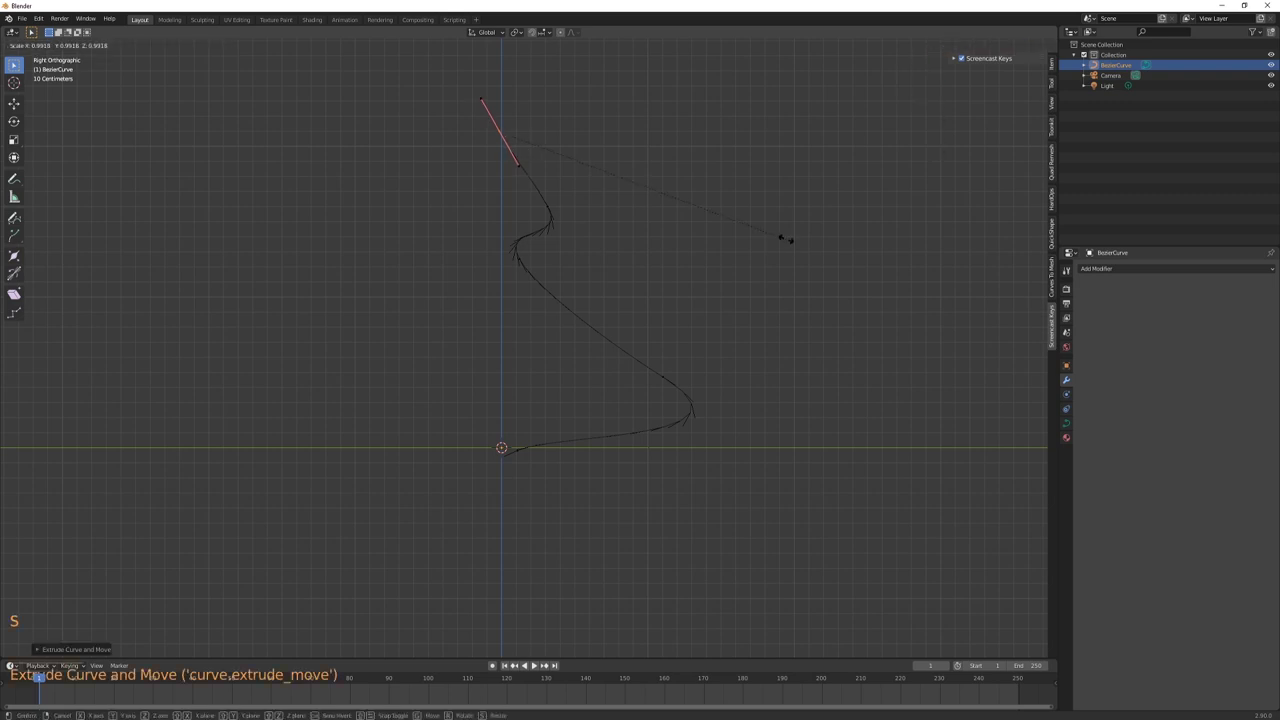
pyautogui.click(699, 187)
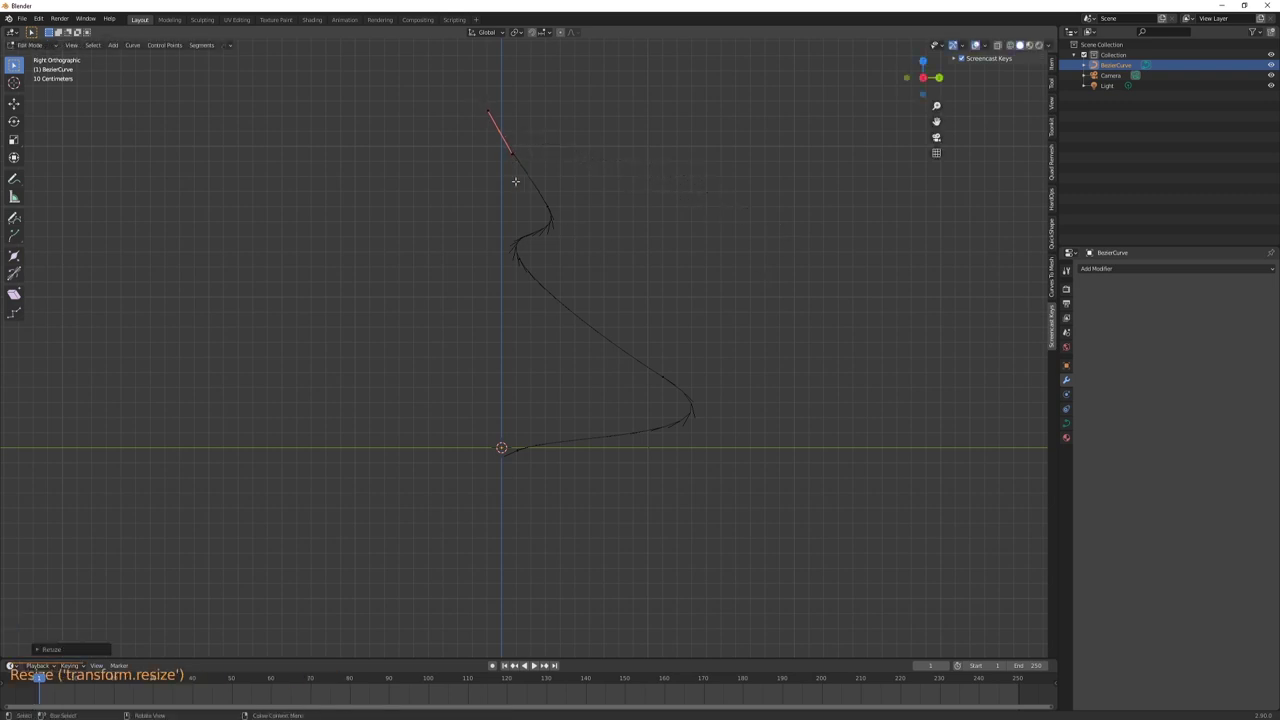
pyautogui.click(548, 216)
pyautogui.press('s')
pyautogui.click(652, 227)
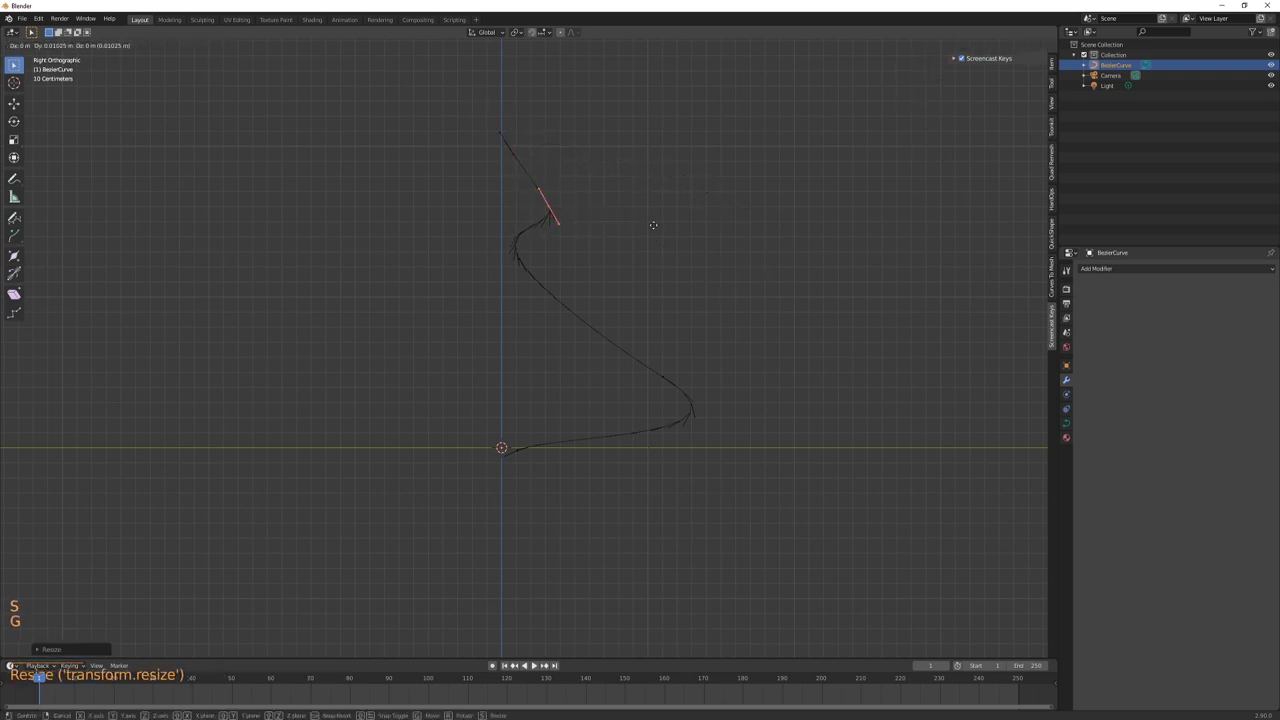
pyautogui.press('g')
pyautogui.click(655, 234)
pyautogui.click(525, 257)
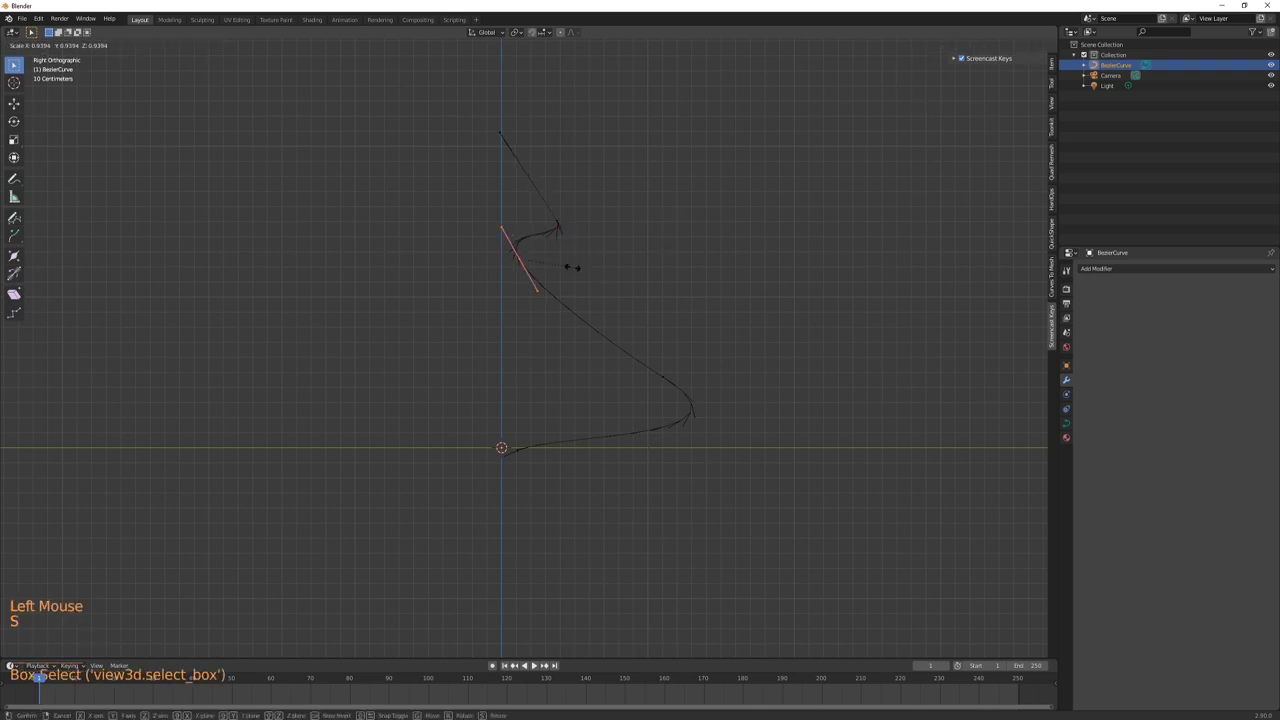
pyautogui.press('s')
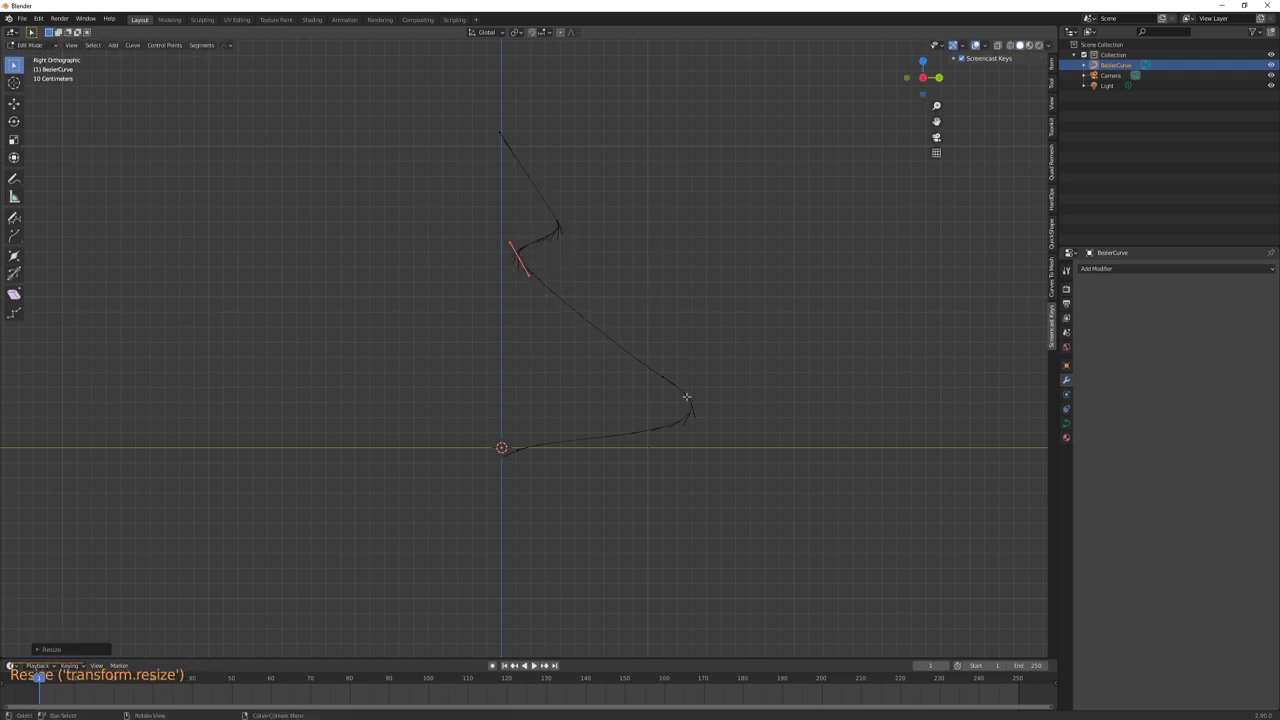
# Return to Object Mode and add a Screw modifier to revolve the curve into a solid-looking form
pyautogui.moveTo(702, 308); pyautogui.dragTo(690, 335, button='middle')
pyautogui.press('Tab')
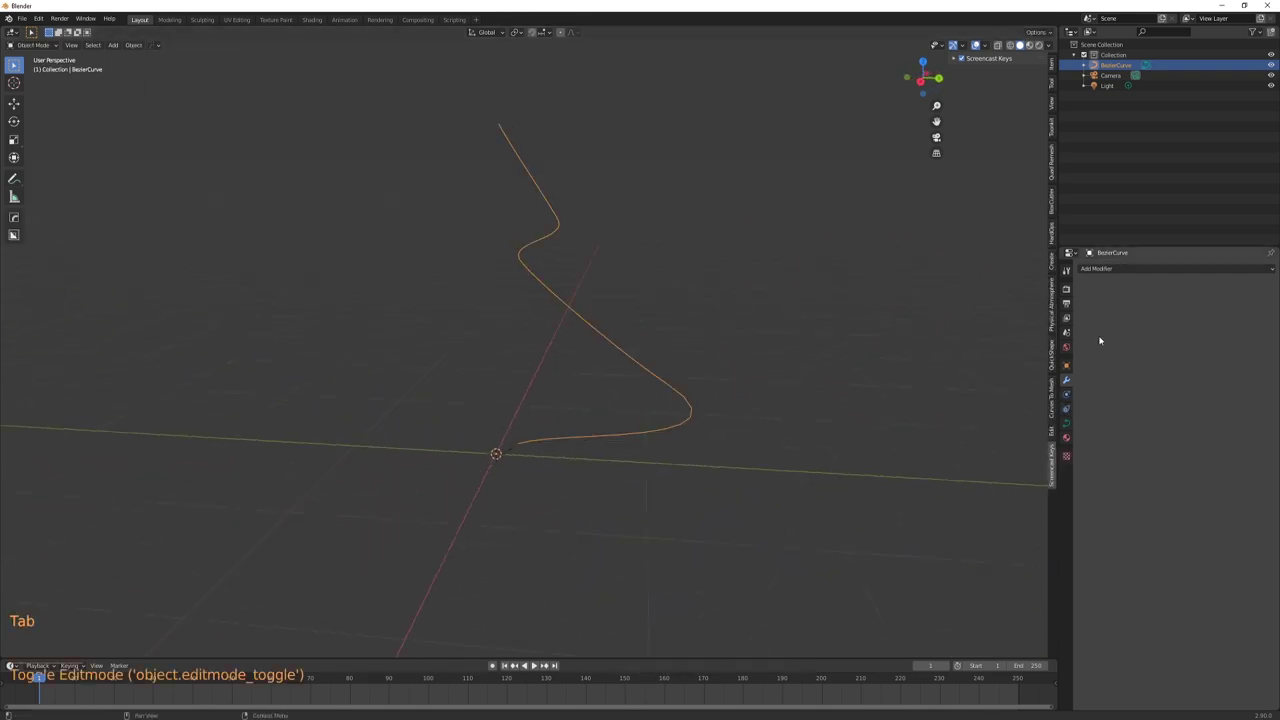
pyautogui.click(1106, 279)
pyautogui.click(1108, 270)
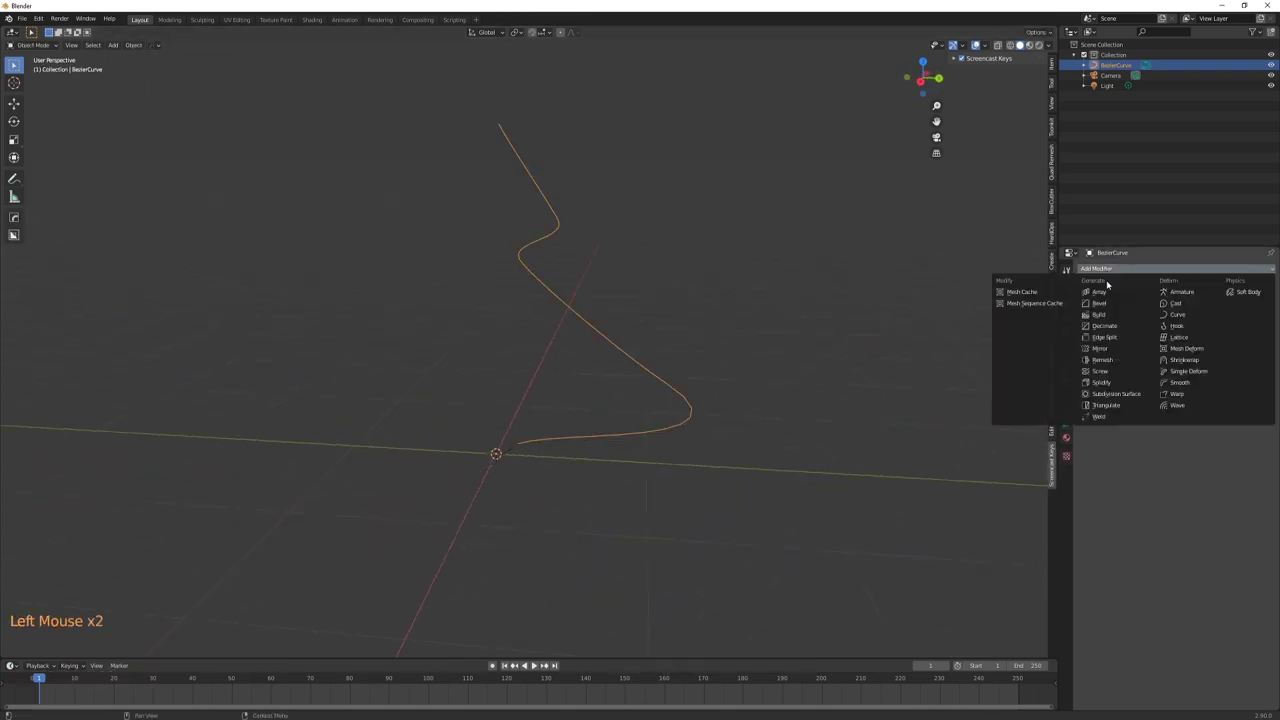
pyautogui.click(1100, 371)
pyautogui.moveTo(881, 366); pyautogui.dragTo(753, 362, button='middle')
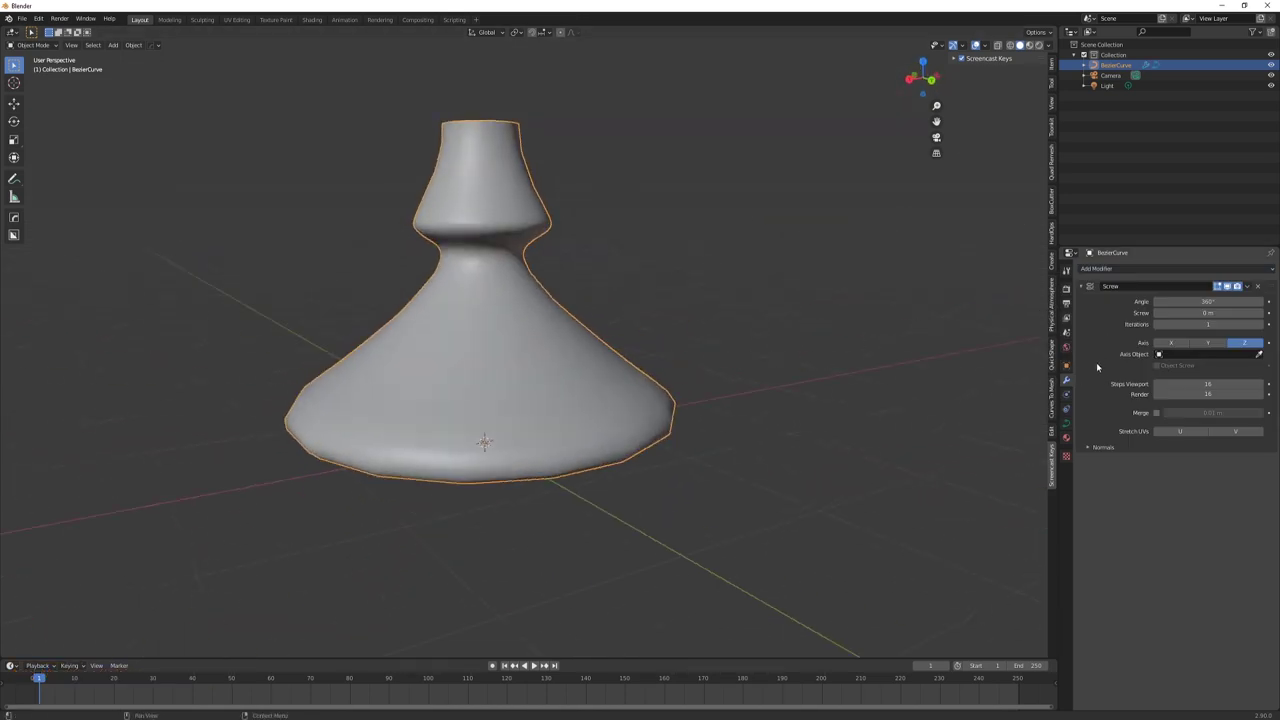
# Try lowering the Screw modifier's viewport steps to 11 and return the count to 16
pyautogui.moveTo(1218, 386)
pyautogui.mouseDown()
pyautogui.moveTo(1165, 386)
pyautogui.moveTo(1198, 386)
pyautogui.mouseUp()
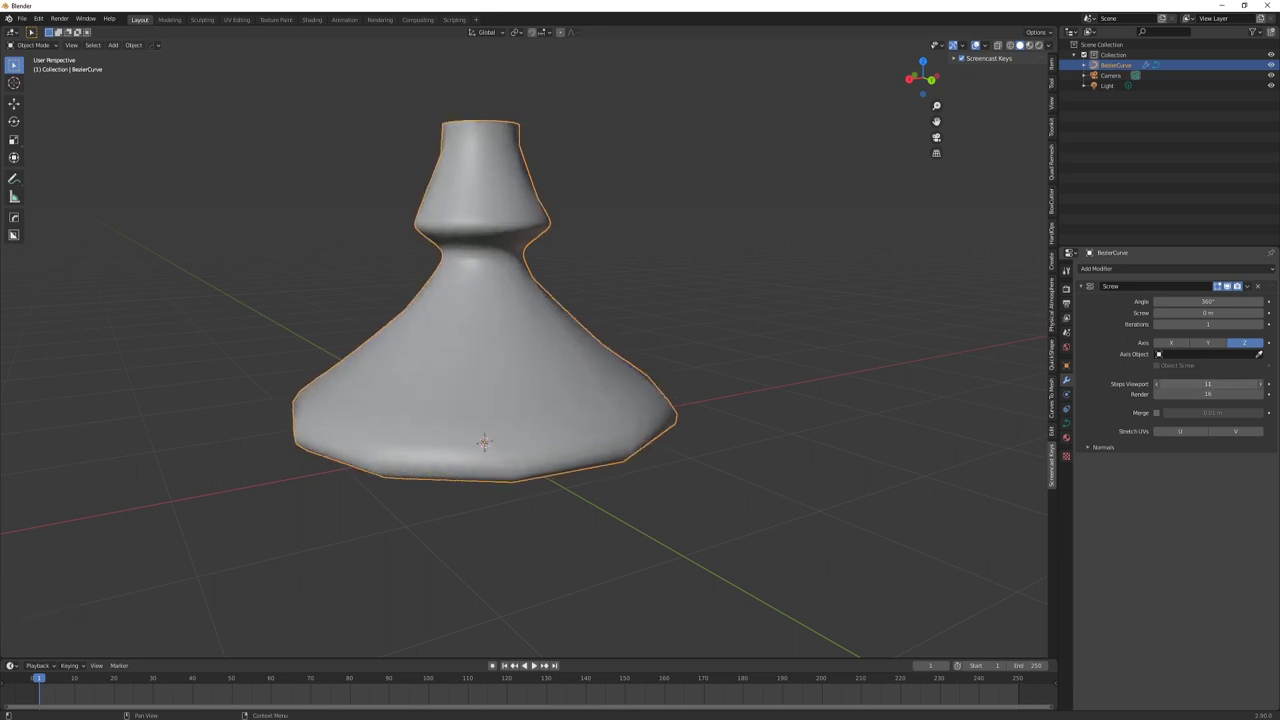
pyautogui.click(1220, 387)
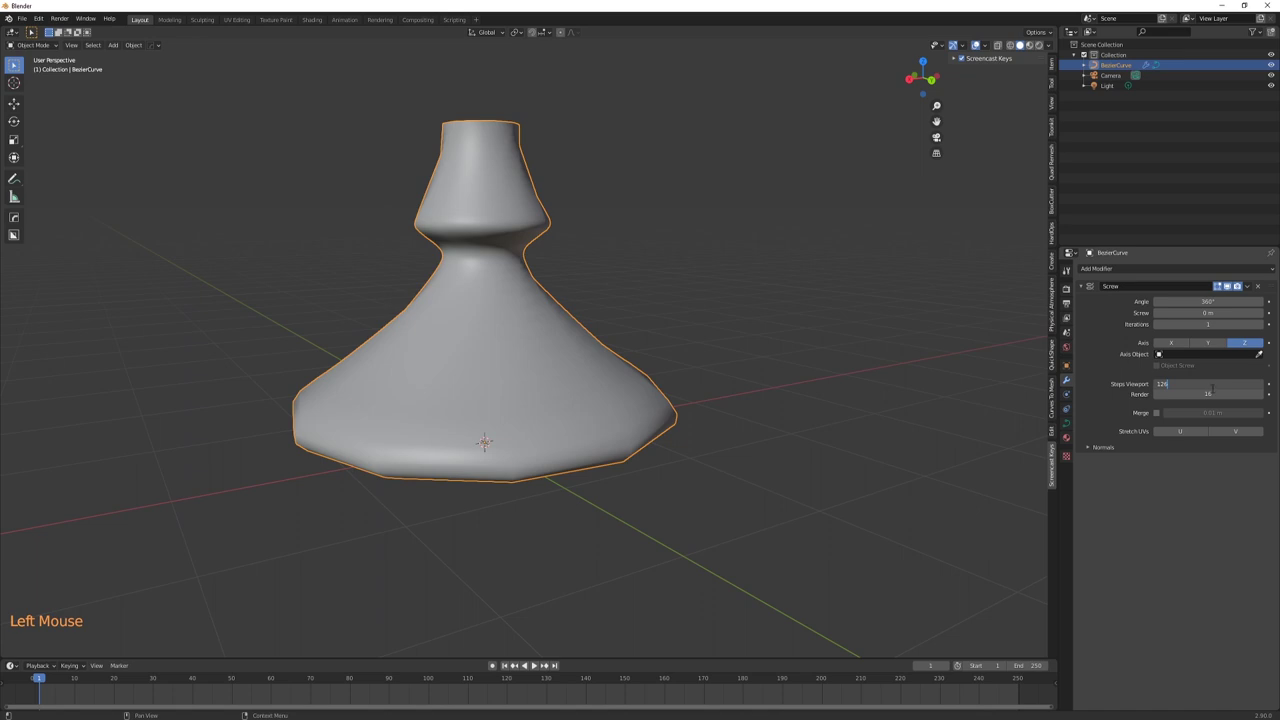
pyautogui.press('Return')
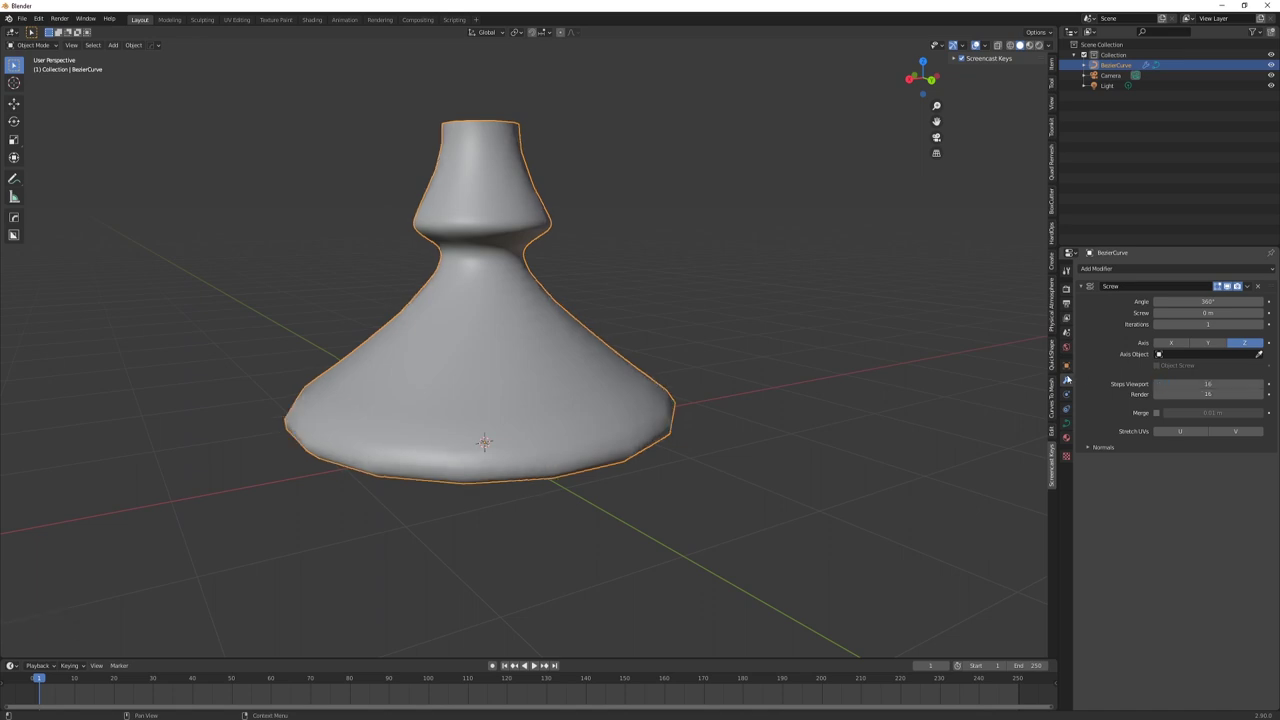
# Convert the revolved curve to a mesh and inspect its topology in Edit Mode
pyautogui.moveTo(728, 330); pyautogui.dragTo(619, 289, button='middle')
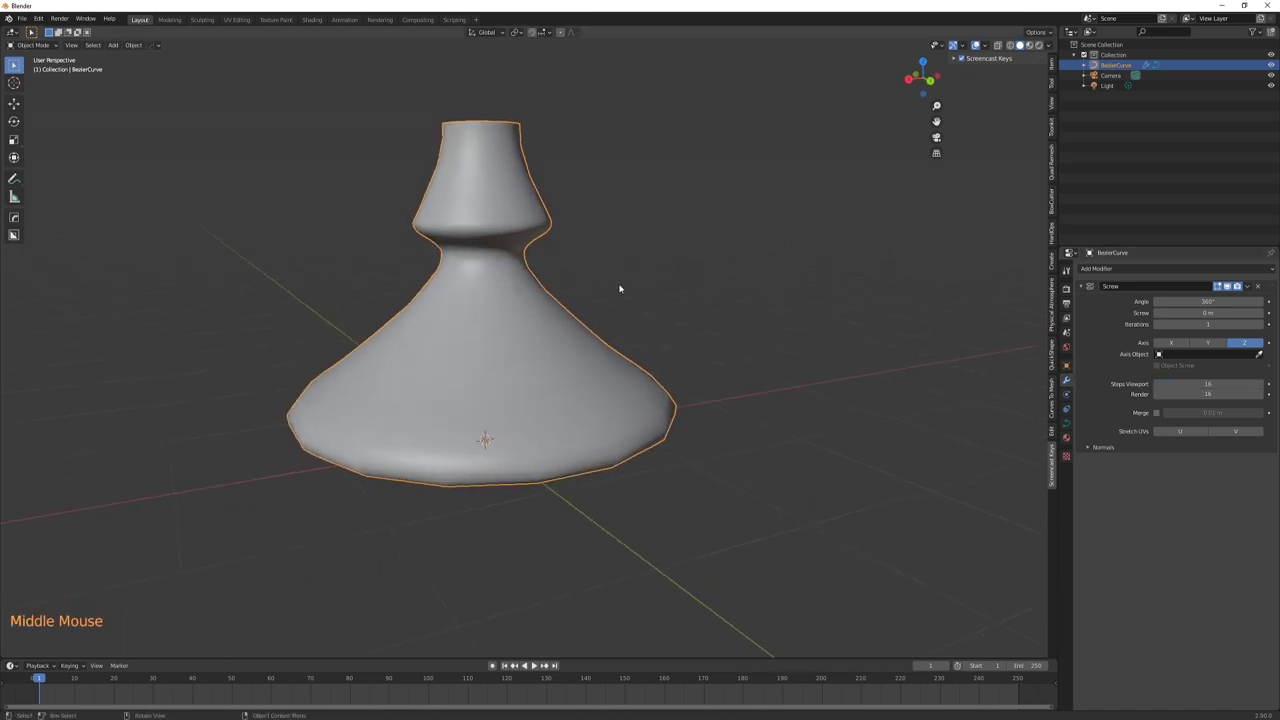
pyautogui.click(144, 47)
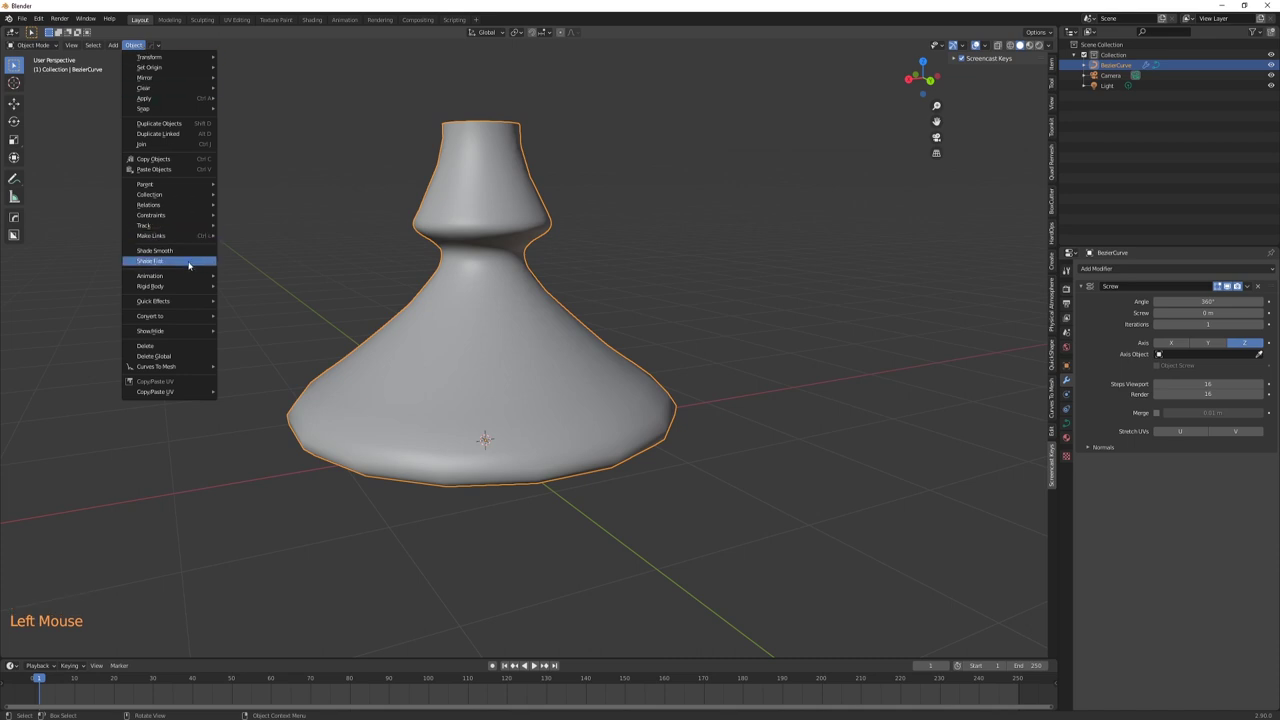
pyautogui.moveTo(205, 316)
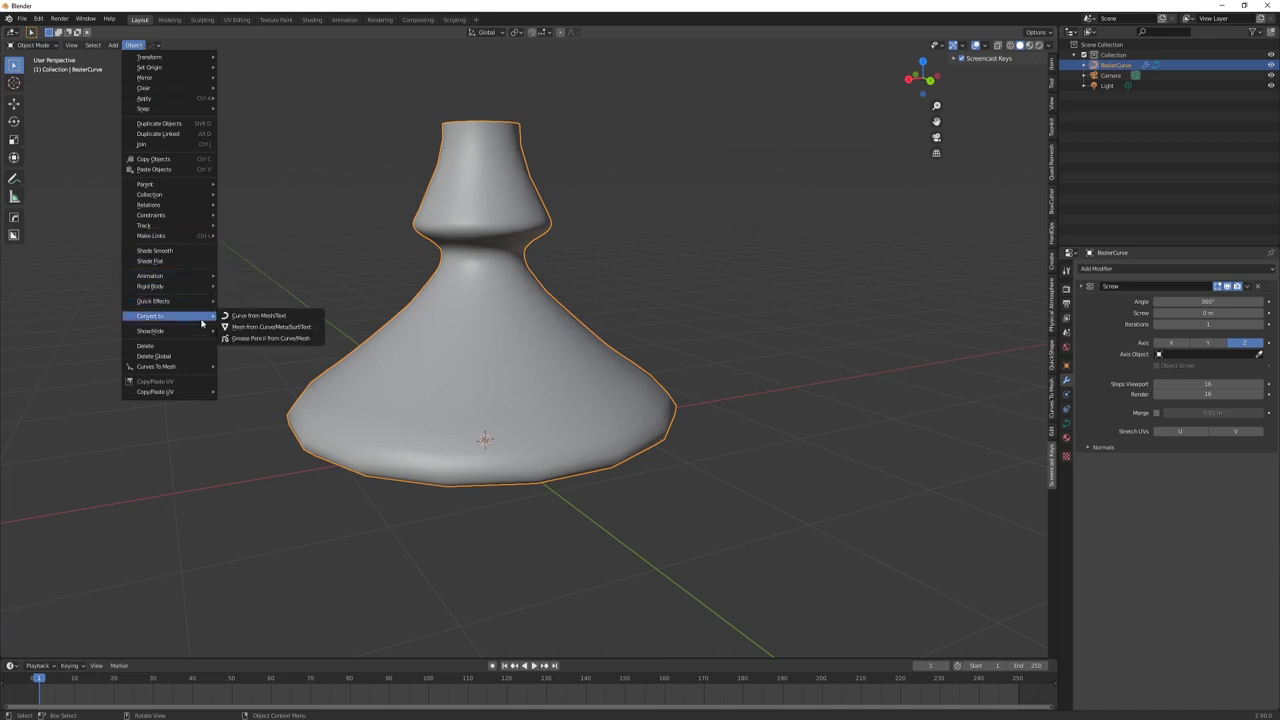
pyautogui.click(248, 328)
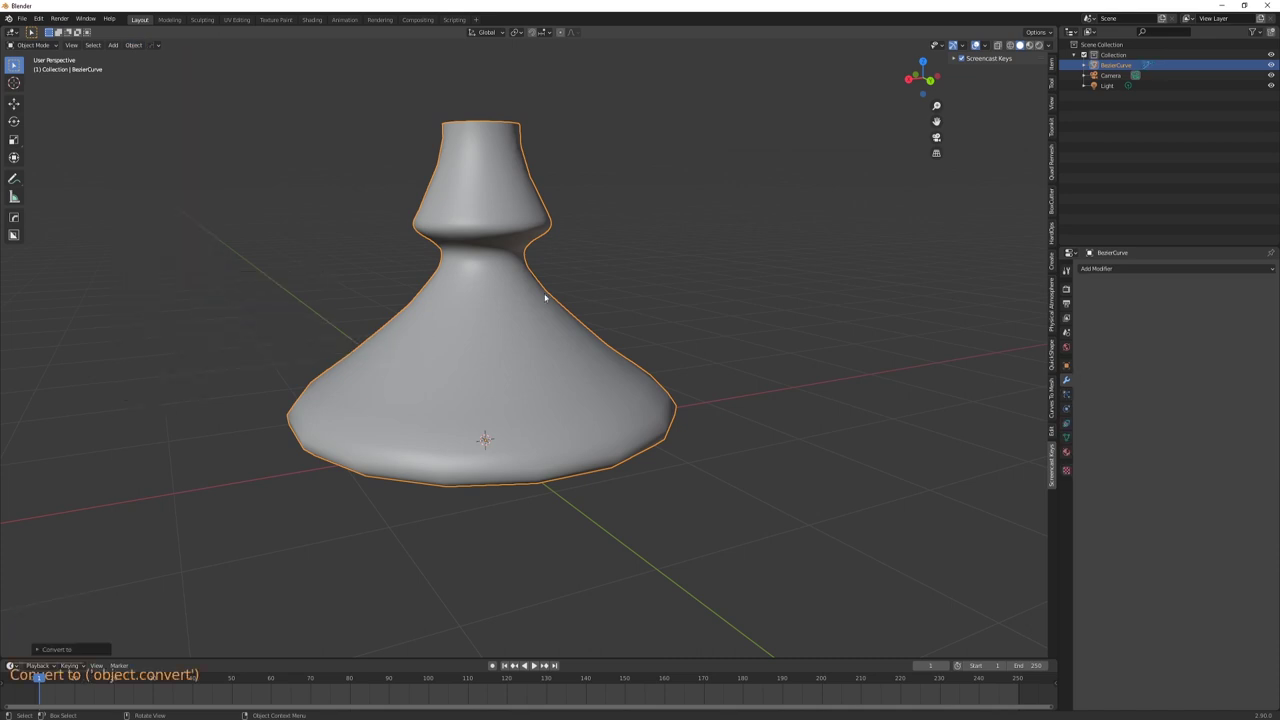
pyautogui.press('Tab')
pyautogui.moveTo(720, 294); pyautogui.dragTo(740, 298, button='middle')
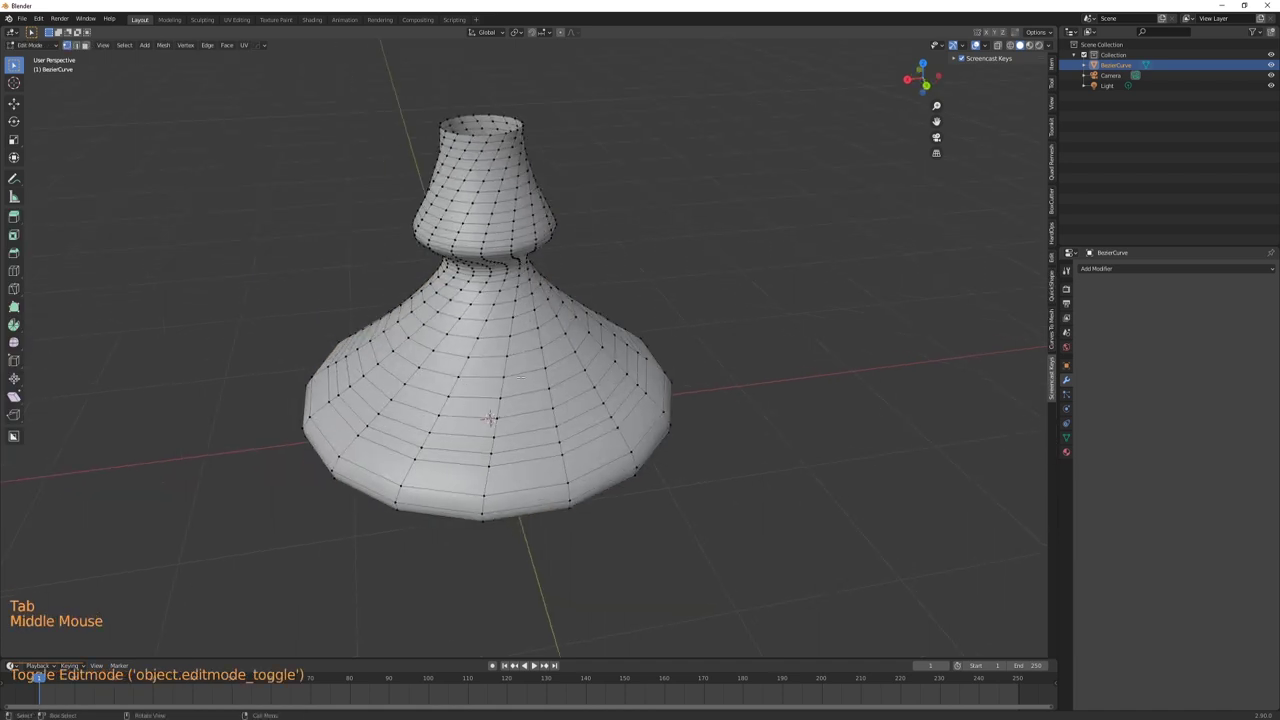
pyautogui.moveTo(486, 158); pyautogui.dragTo(639, 268, button='middle')
# Leave Edit Mode and undo the mesh conversion to get the curve with its Screw modifier back
pyautogui.press('Tab')
pyautogui.hotkey('ctrl', 'z')
pyautogui.hotkey('ctrl', 'z')
pyautogui.hotkey('ctrl', 'z')
pyautogui.moveTo(645, 272); pyautogui.dragTo(613, 345, button='middle')
# Select all control points of the profile curve in Edit Mode and return to Object Mode
pyautogui.press('Tab')
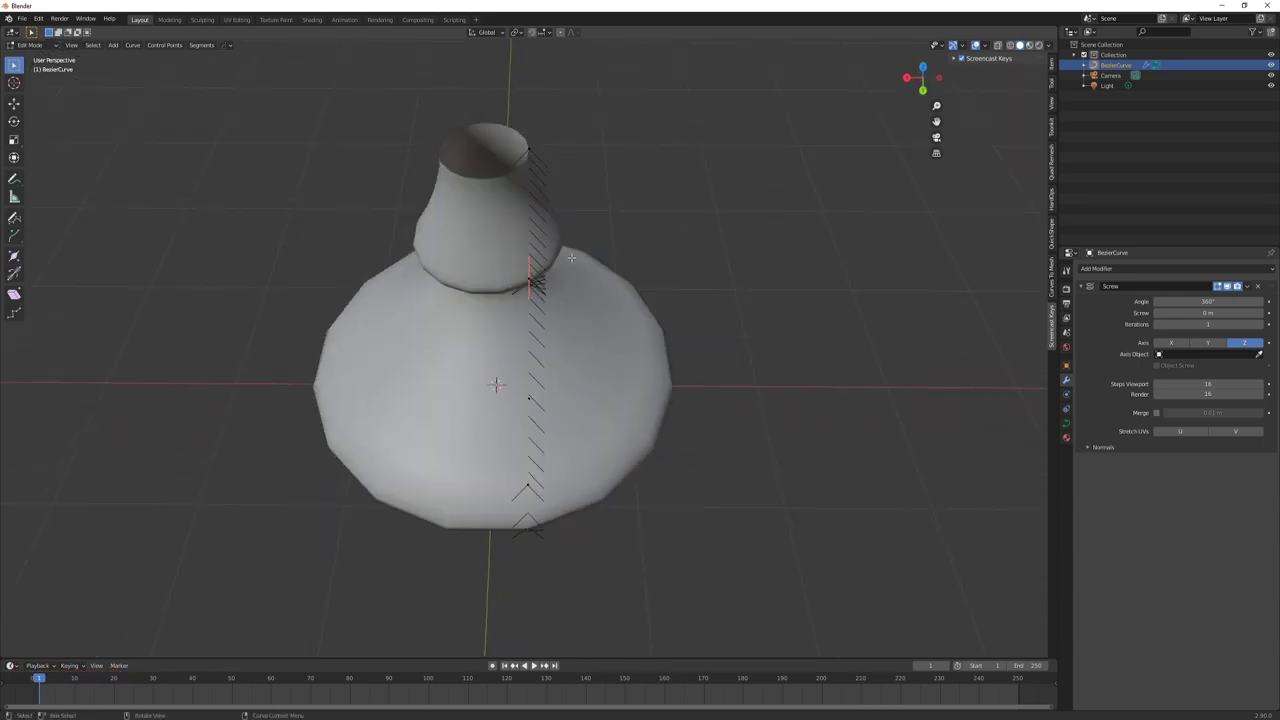
pyautogui.moveTo(572, 258); pyautogui.dragTo(628, 237, button='middle')
pyautogui.press('a')
pyautogui.press('Tab')
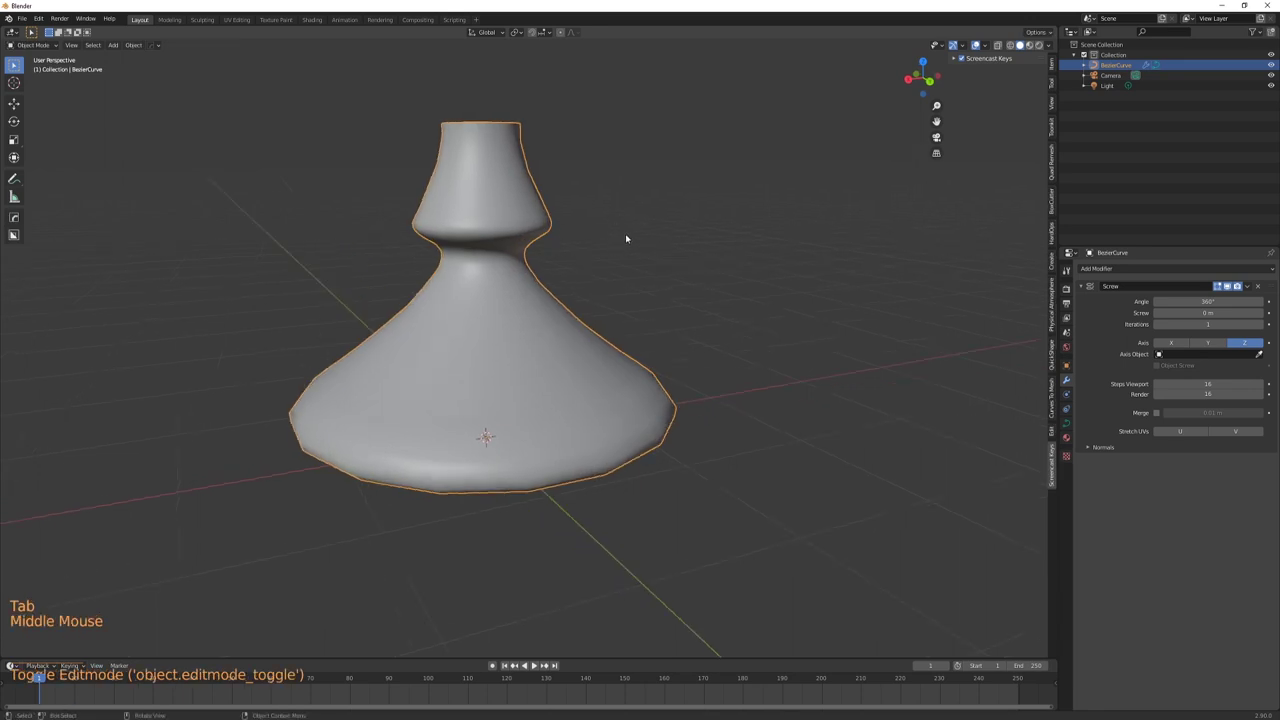
# Search for the Set Origin operations and apply Geometry to Origin to the curve
pyautogui.press('space')
pyautogui.write('set')
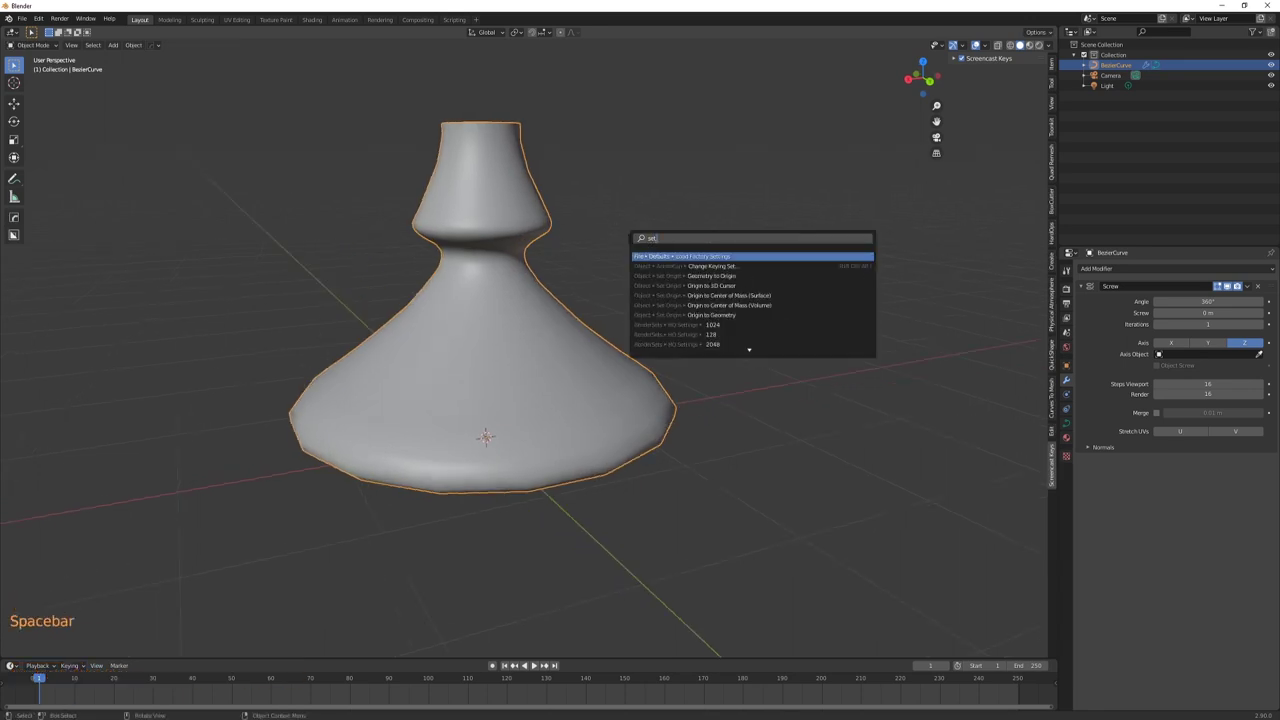
pyautogui.write(' origin')
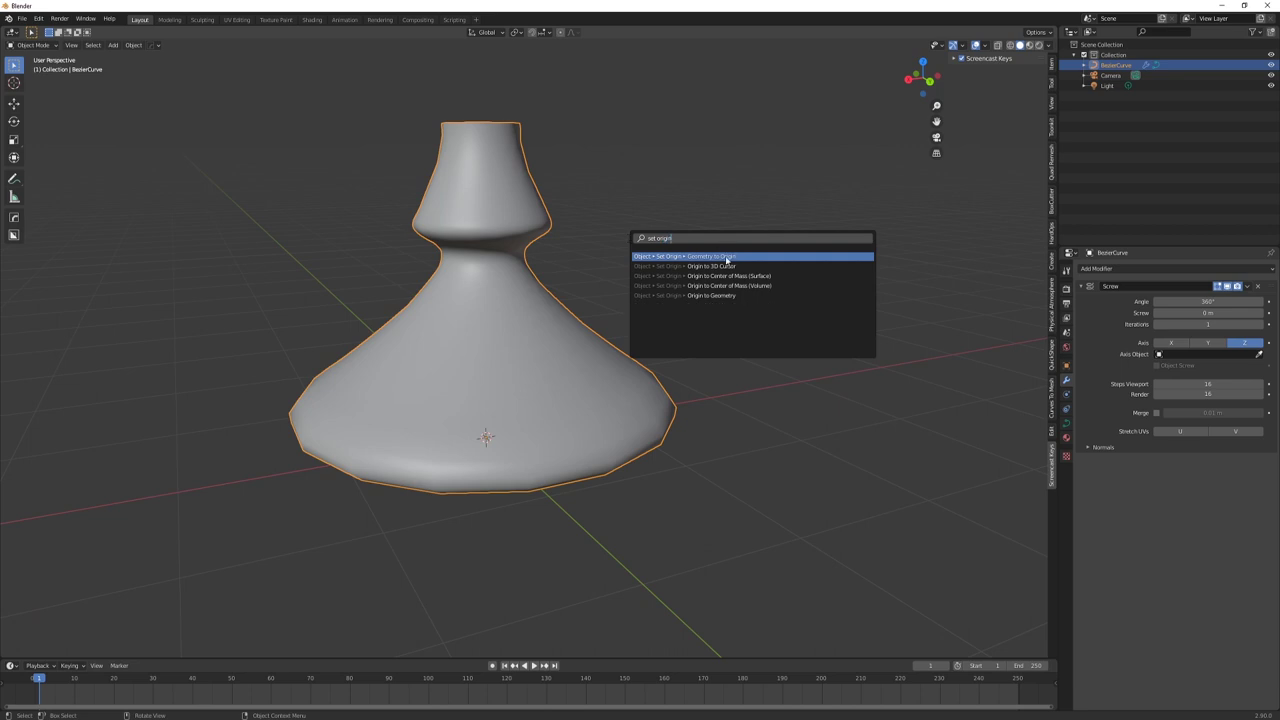
pyautogui.click(727, 258)
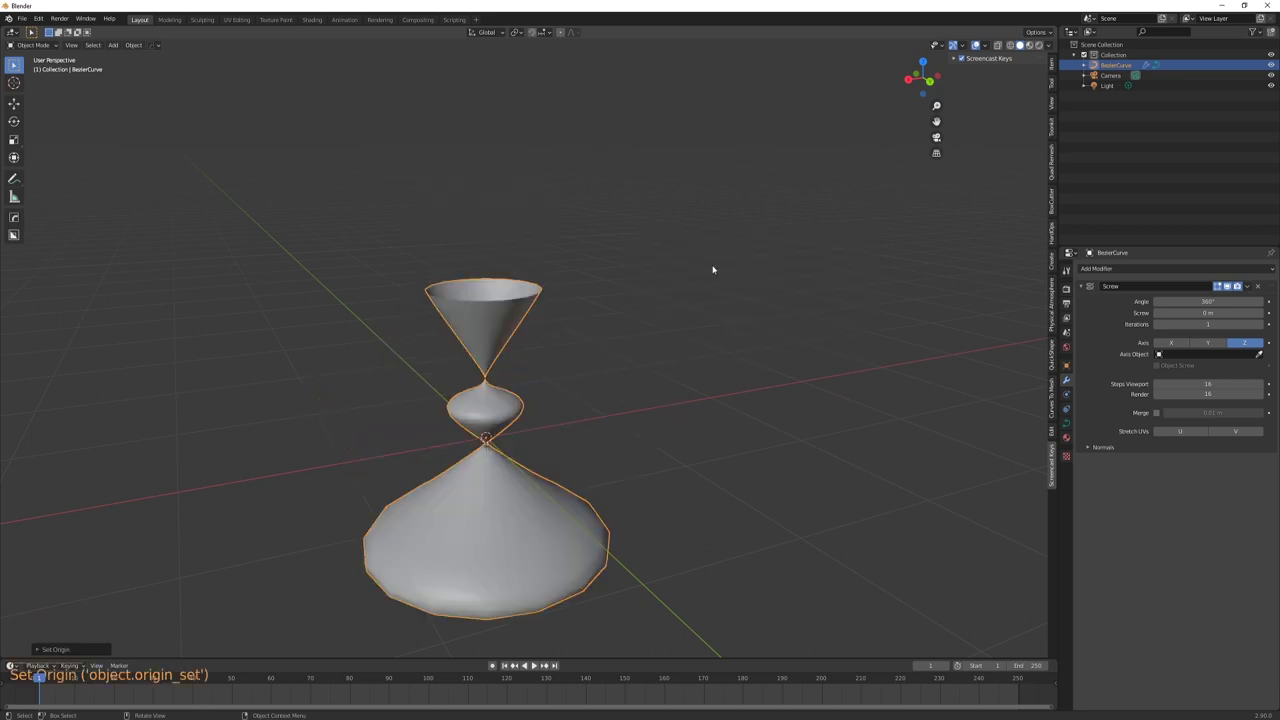
# Move all of the profile's control points about 0.5 m along Y away from the revolve axis, then return to Object Mode
pyautogui.moveTo(711, 271); pyautogui.dragTo(619, 346, button='middle')
pyautogui.press('Tab')
pyautogui.press('g')
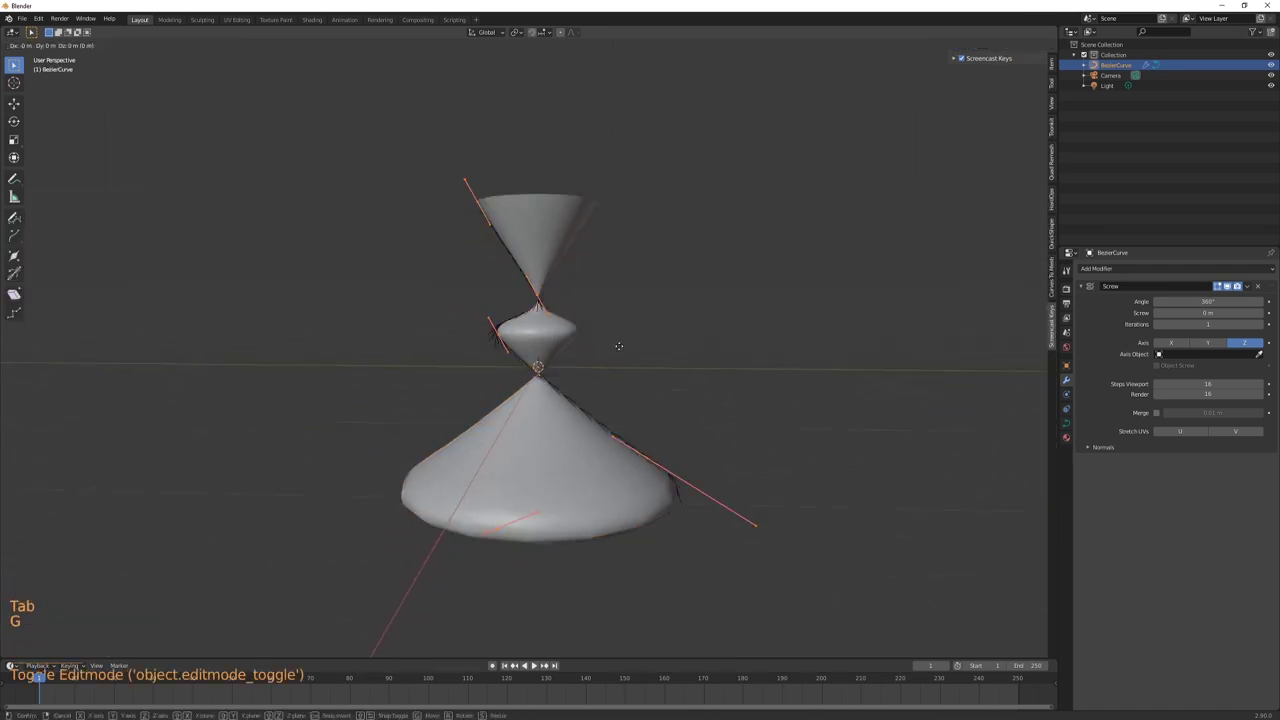
pyautogui.press('y')
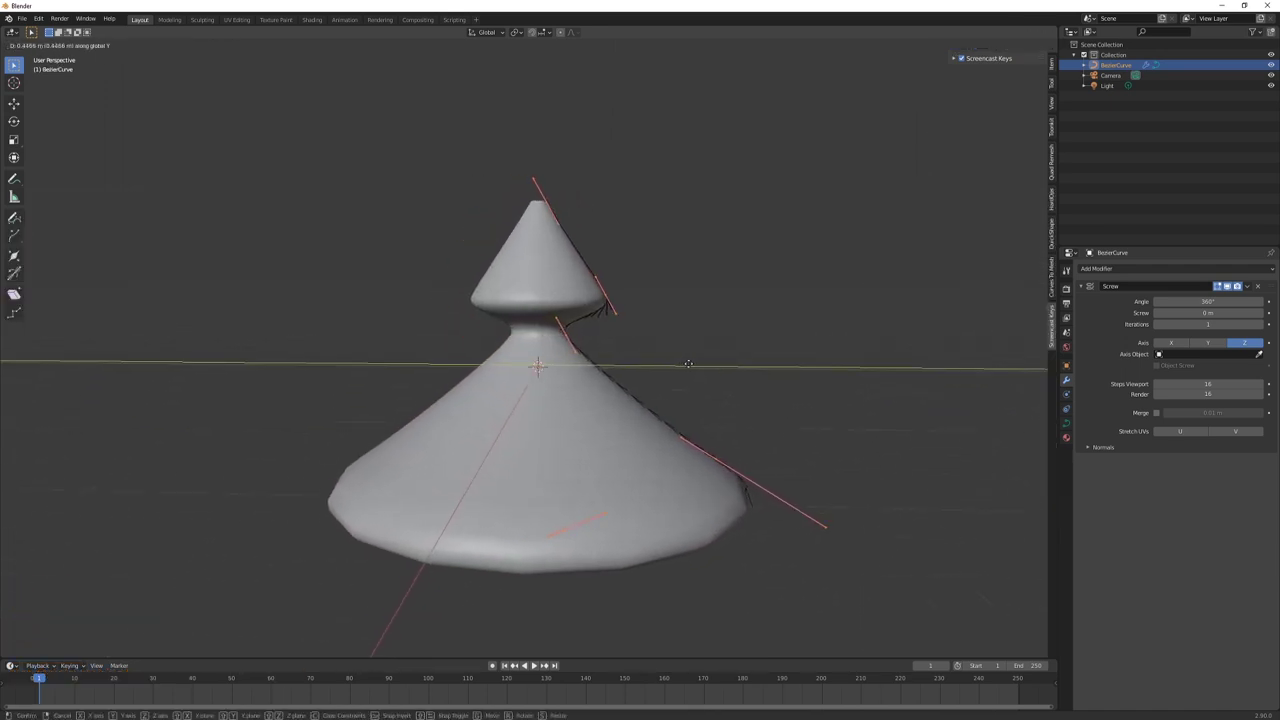
pyautogui.click(696, 366)
pyautogui.moveTo(694, 366); pyautogui.dragTo(734, 355, button='middle')
pyautogui.press('Tab')
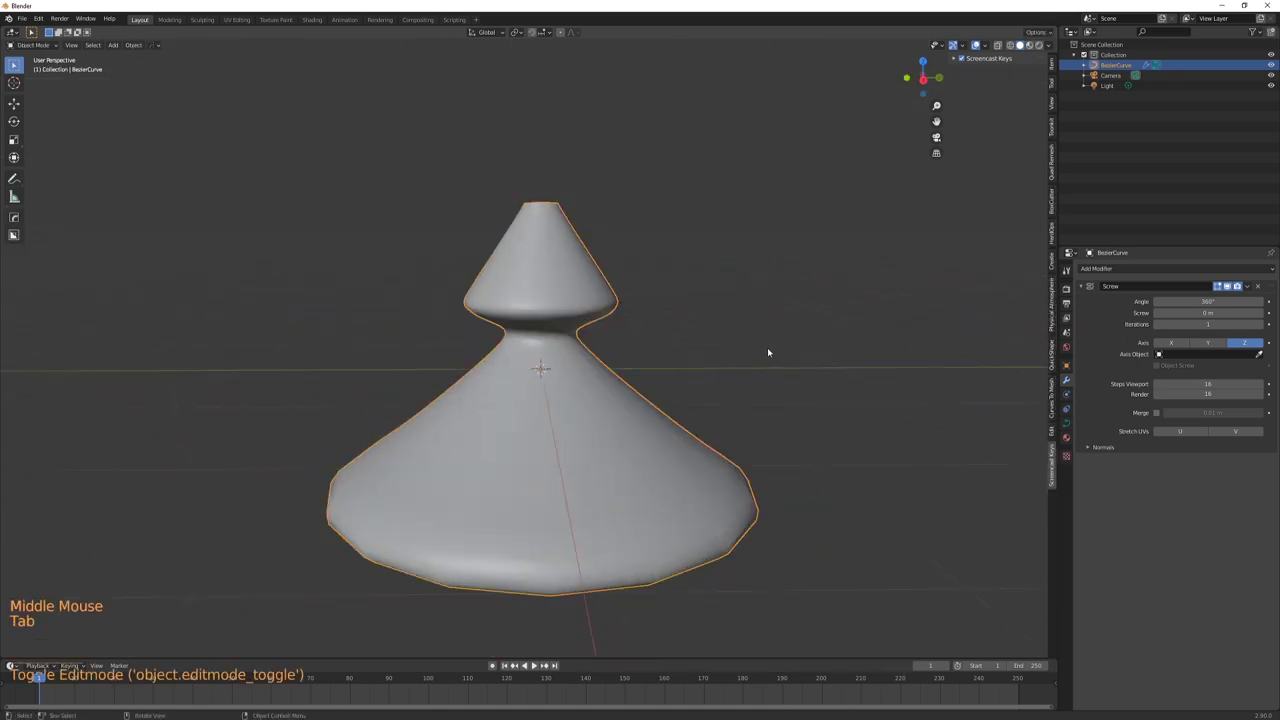
# Convert the re-centred Screw object to a mesh and examine its vertices in Edit Mode from several angles
pyautogui.click(141, 47)
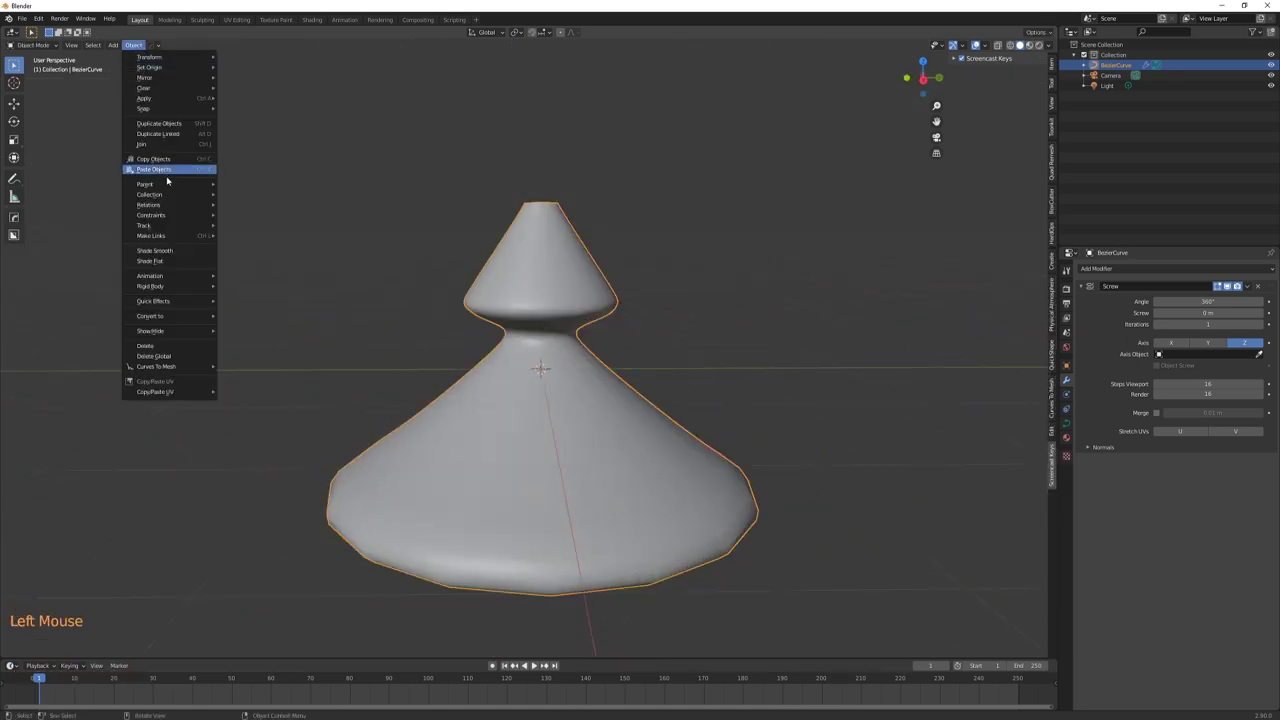
pyautogui.moveTo(200, 320)
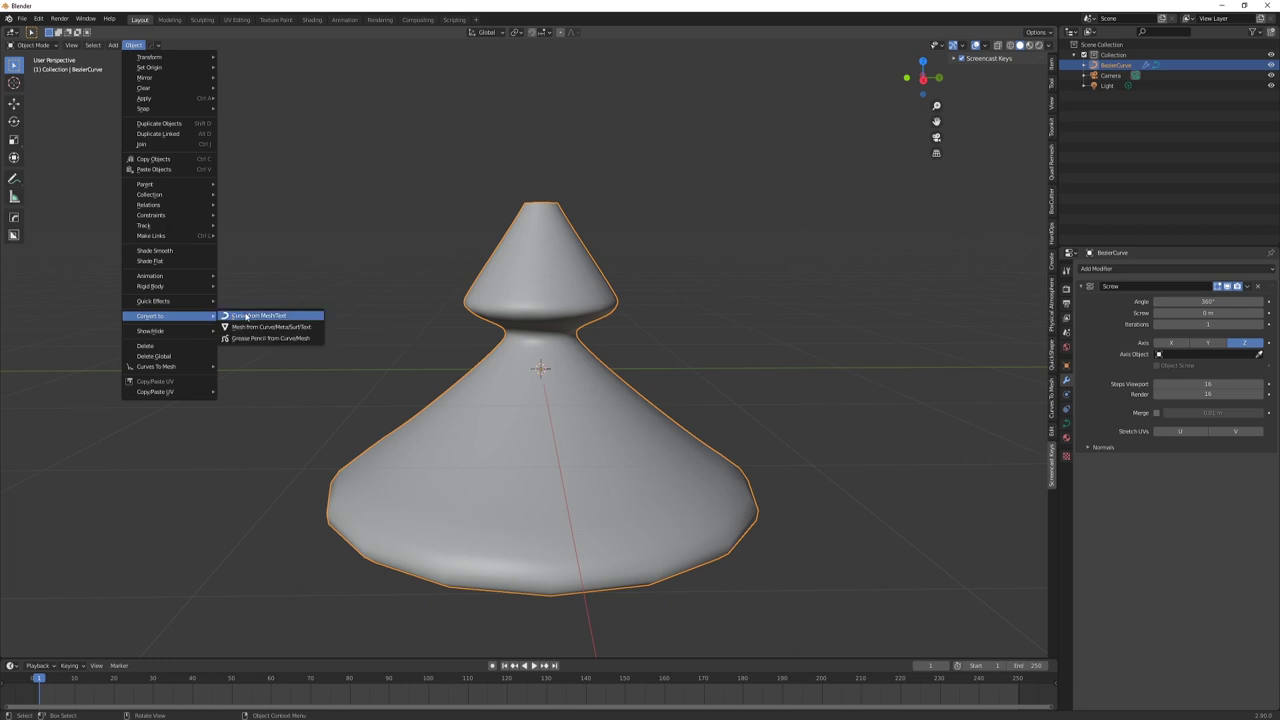
pyautogui.click(258, 327)
pyautogui.press('Tab')
pyautogui.moveTo(677, 354); pyautogui.dragTo(608, 390, button='middle')
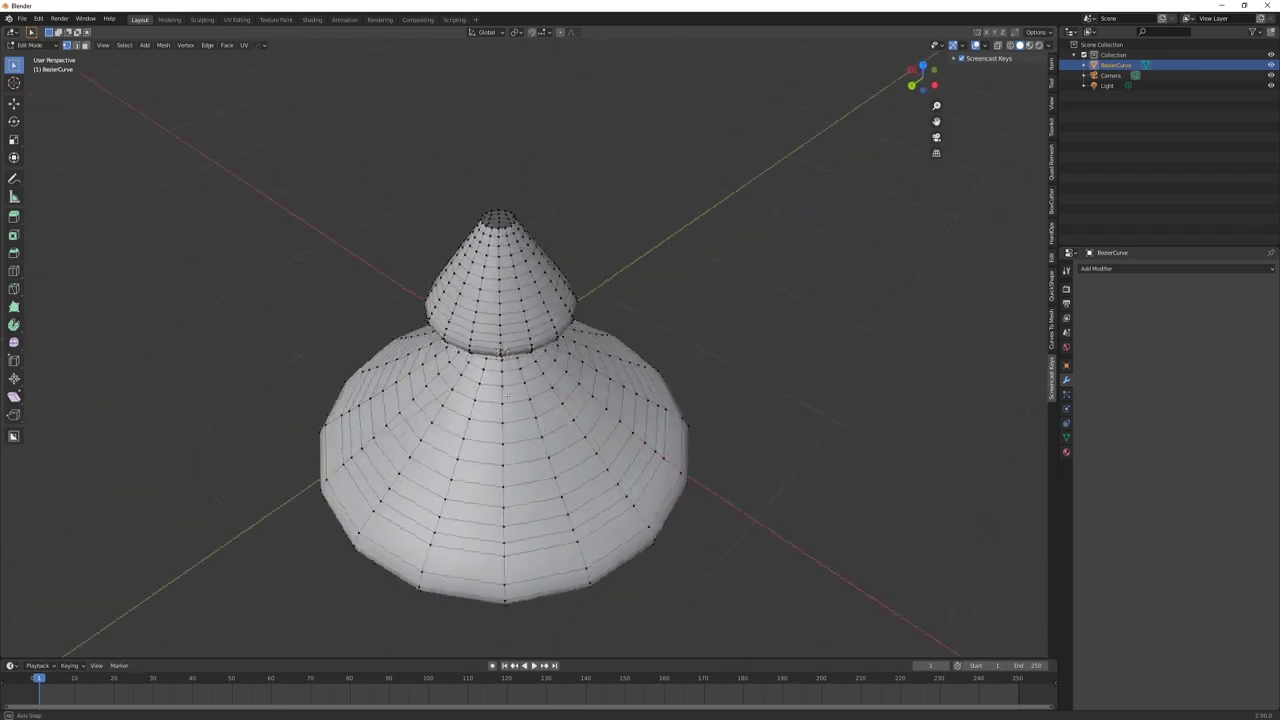
pyautogui.moveTo(507, 397); pyautogui.dragTo(688, 337, button='middle')
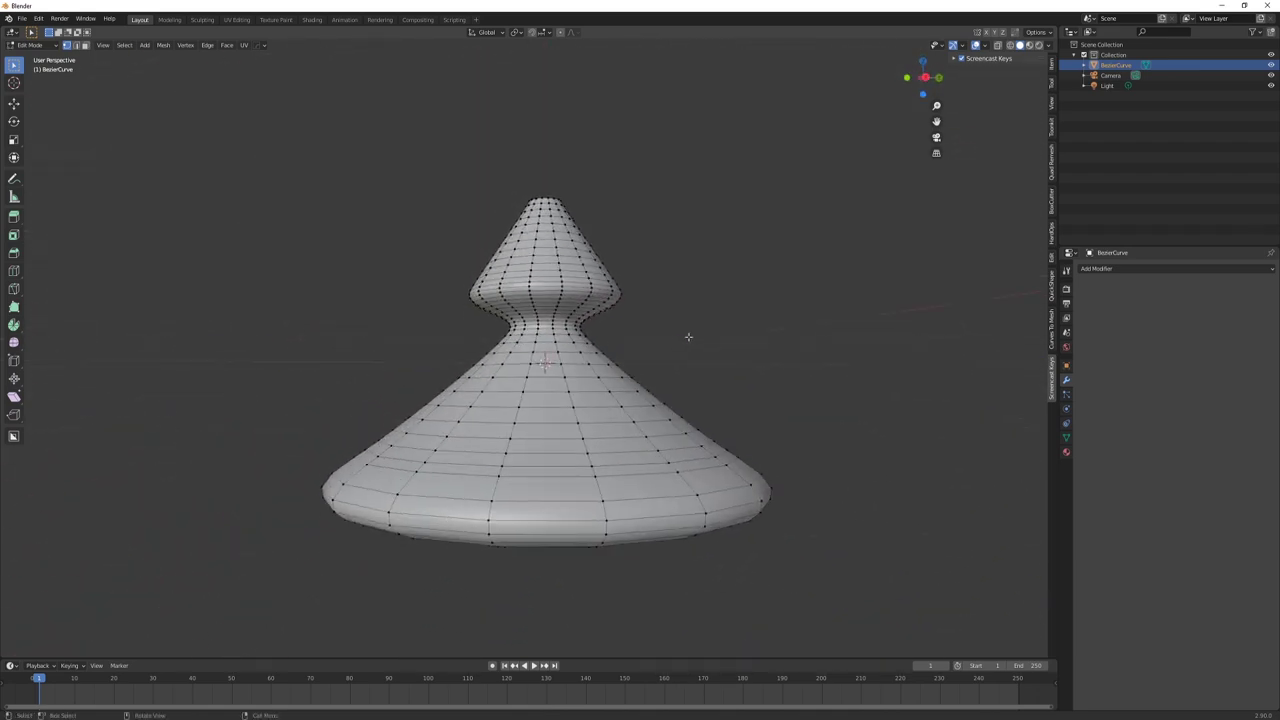
pyautogui.scroll(-2, 688, 337)
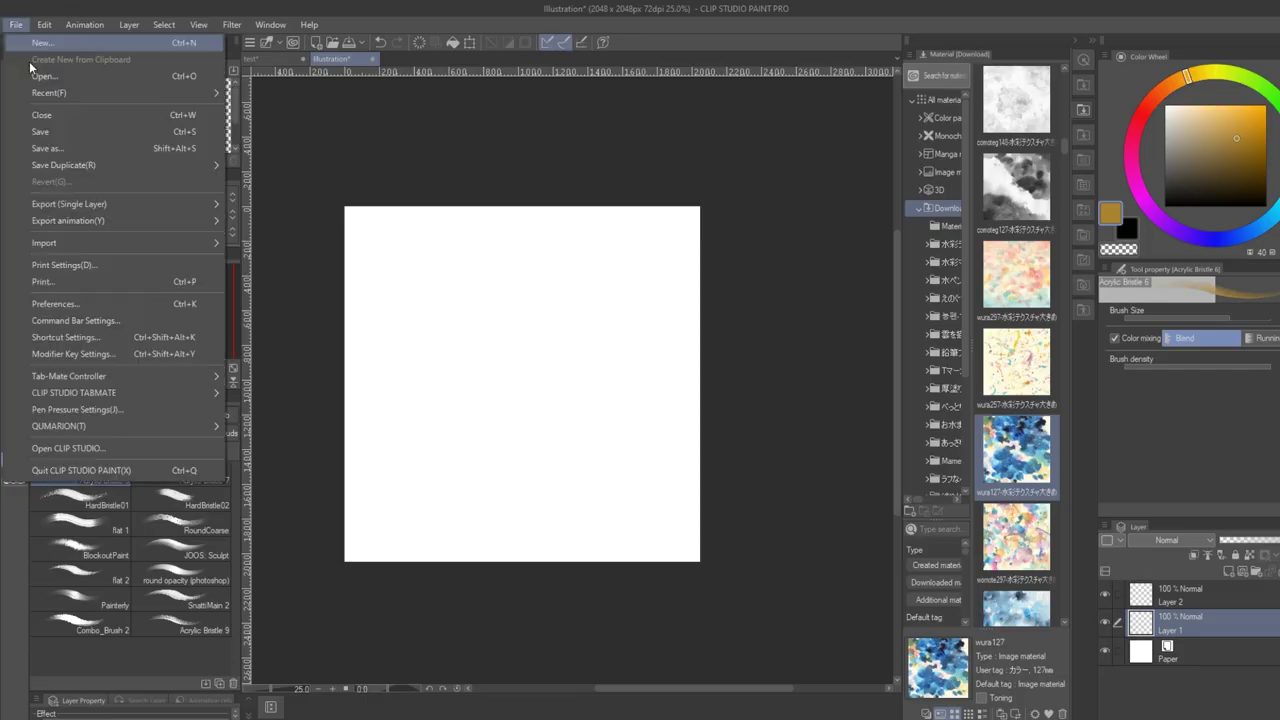
# In Clip Studio Paint, bring Abstract17.png from the AbstractTextures folder onto the illustration as a layer and adjust its colours towards warm brown
pyautogui.click(45, 62)
pyautogui.doubleClick(237, 115)
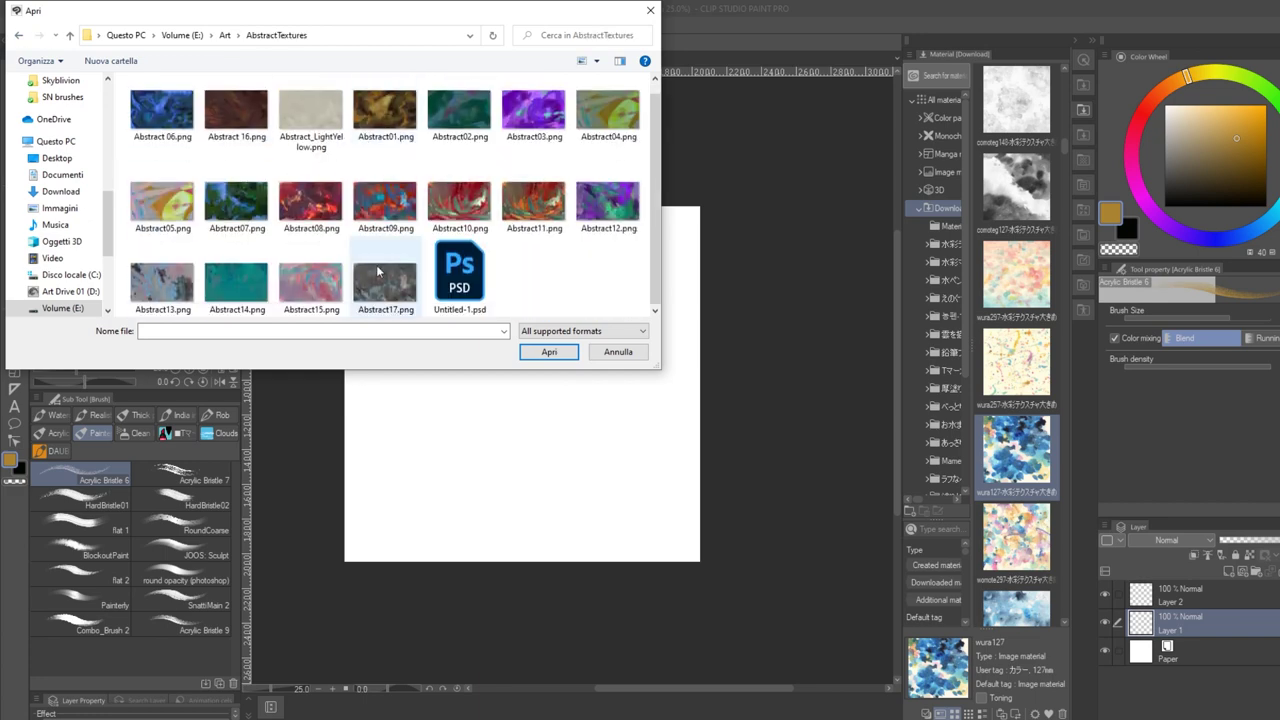
pyautogui.doubleClick(386, 272)
pyautogui.rightClick(1167, 623)
pyautogui.click(1238, 488)
pyautogui.moveTo(972, 186); pyautogui.dragTo(940, 186)
pyautogui.moveTo(972, 139); pyautogui.dragTo(1006, 141)
pyautogui.click(1159, 95)
# Sample a colour from the texture and brush it over the canvas's lower-left area
pyautogui.press('b')
pyautogui.keyDown('alt'); pyautogui.click(432, 440); pyautogui.keyUp('alt')
pyautogui.moveTo(432, 440); pyautogui.dragTo(416, 484)
# Paint over the texture's sharp details with the DAUB Coarse Stroke brush in muted brown and golden ochre
pyautogui.click(50, 452)
pyautogui.rightClick(221, 715)
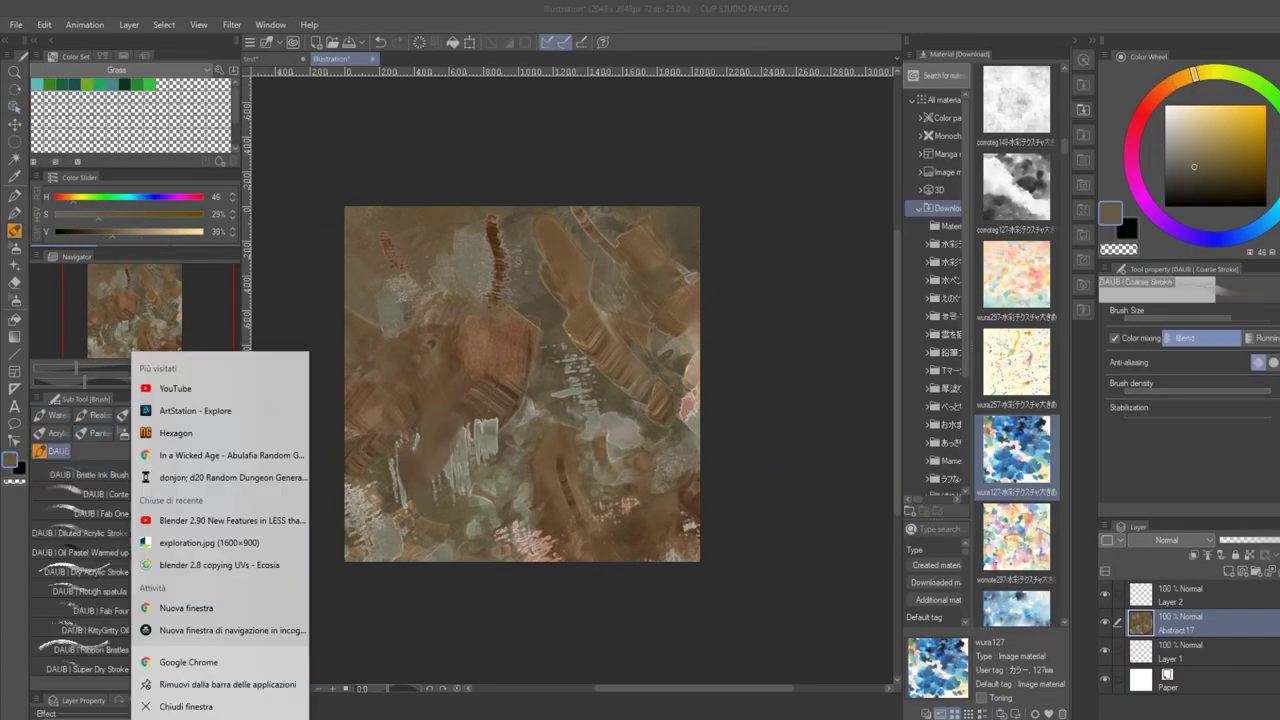
pyautogui.click(190, 493)
pyautogui.moveTo(560, 390); pyautogui.dragTo(603, 334)
pyautogui.moveTo(492, 290); pyautogui.dragTo(492, 225)
pyautogui.click(1206, 153)
pyautogui.moveTo(540, 330)
pyautogui.mouseDown()
pyautogui.moveTo(634, 414)
pyautogui.moveTo(677, 289)
pyautogui.mouseUp()
pyautogui.click(1231, 130)
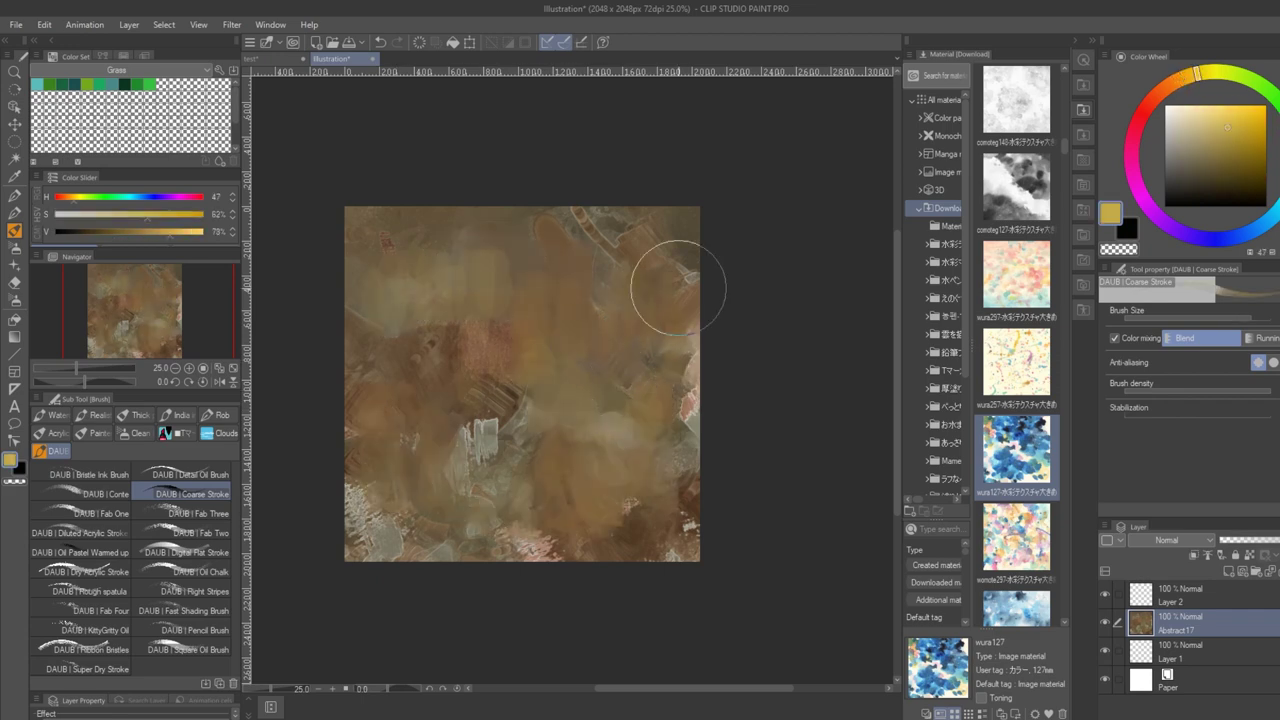
pyautogui.moveTo(570, 365); pyautogui.dragTo(640, 350)
pyautogui.moveTo(480, 270)
pyautogui.mouseDown()
pyautogui.moveTo(659, 280)
pyautogui.moveTo(386, 494)
pyautogui.moveTo(540, 363)
pyautogui.moveTo(594, 443)
pyautogui.moveTo(507, 296)
pyautogui.moveTo(668, 428)
pyautogui.mouseUp()
# Paint leaf-like folds around the canvas centre with the Triangle pastel brush and brown tones sampled from the canvas
pyautogui.click(135, 433)
pyautogui.keyDown('alt'); pyautogui.click(588, 352); pyautogui.keyUp('alt')
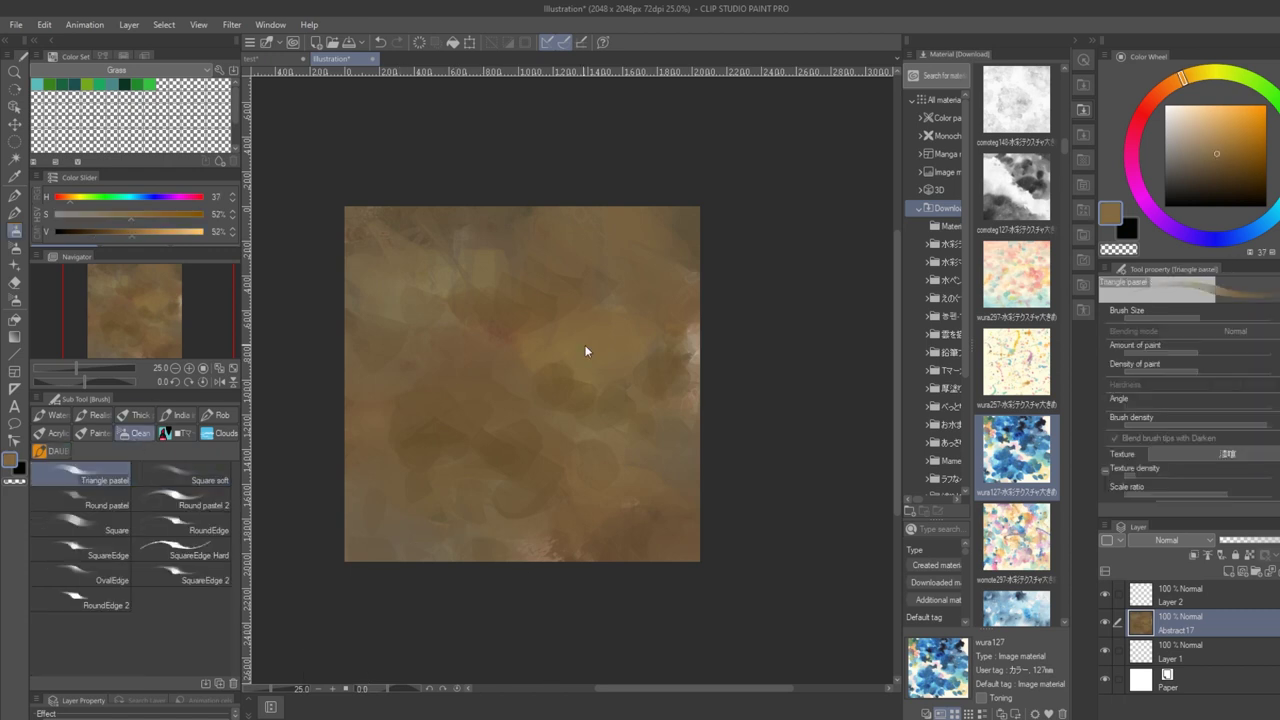
pyautogui.moveTo(582, 372); pyautogui.dragTo(548, 420)
pyautogui.moveTo(530, 350); pyautogui.dragTo(592, 440)
pyautogui.moveTo(608, 425)
pyautogui.mouseDown()
pyautogui.moveTo(591, 356)
pyautogui.moveTo(638, 418)
pyautogui.mouseUp()
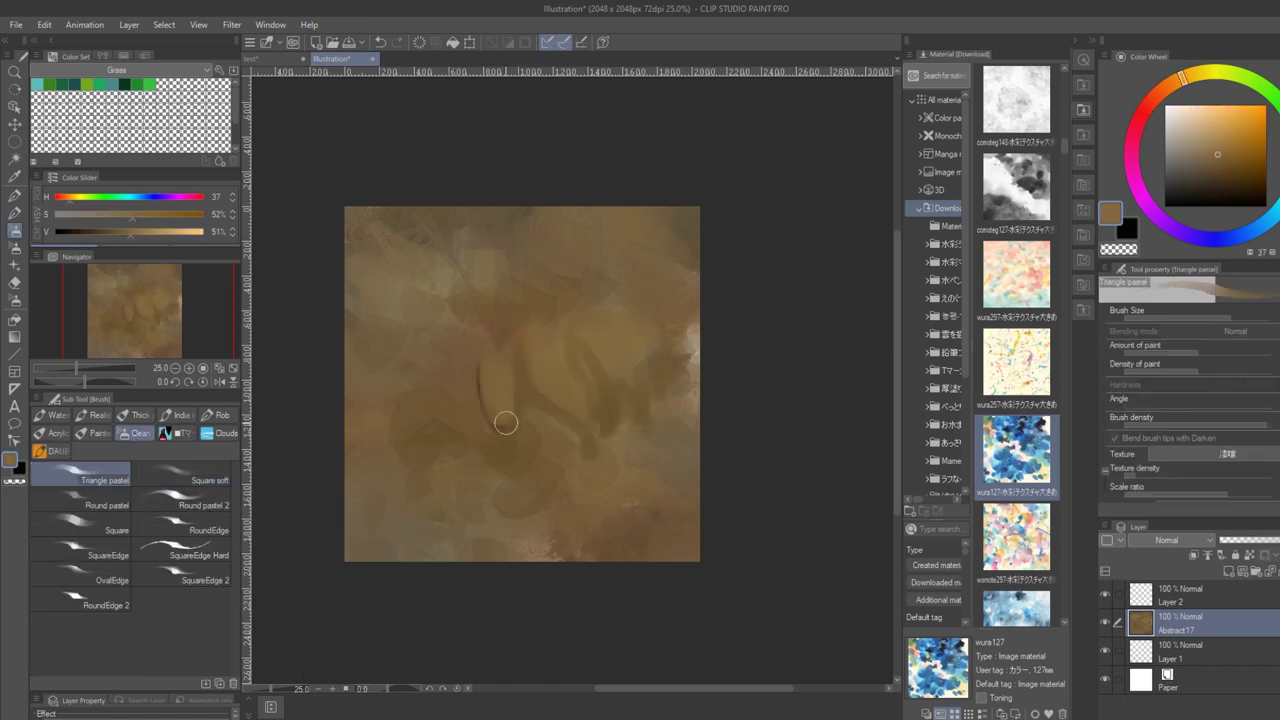
pyautogui.keyDown('alt'); pyautogui.click(488, 412); pyautogui.keyUp('alt')
pyautogui.moveTo(517, 372)
pyautogui.mouseDown()
pyautogui.moveTo(504, 424)
pyautogui.moveTo(518, 452)
pyautogui.mouseUp()
# Shape the leaves left of centre with the RoundEdge brush, sampling nearby browns and enlarging the brush
pyautogui.keyDown('alt'); pyautogui.click(530, 385); pyautogui.keyUp('alt')
pyautogui.click(182, 527)
pyautogui.keyDown('alt'); pyautogui.click(459, 355); pyautogui.keyUp('alt')
pyautogui.moveTo(460, 343)
pyautogui.mouseDown()
pyautogui.moveTo(458, 390)
pyautogui.moveTo(463, 369)
pyautogui.moveTo(417, 373)
pyautogui.moveTo(442, 394)
pyautogui.mouseUp()
pyautogui.keyDown('alt'); pyautogui.click(546, 208); pyautogui.keyUp('alt')
pyautogui.press(']')
pyautogui.press(']')
pyautogui.press(']')
pyautogui.keyDown('alt'); pyautogui.click(450, 405); pyautogui.keyUp('alt')
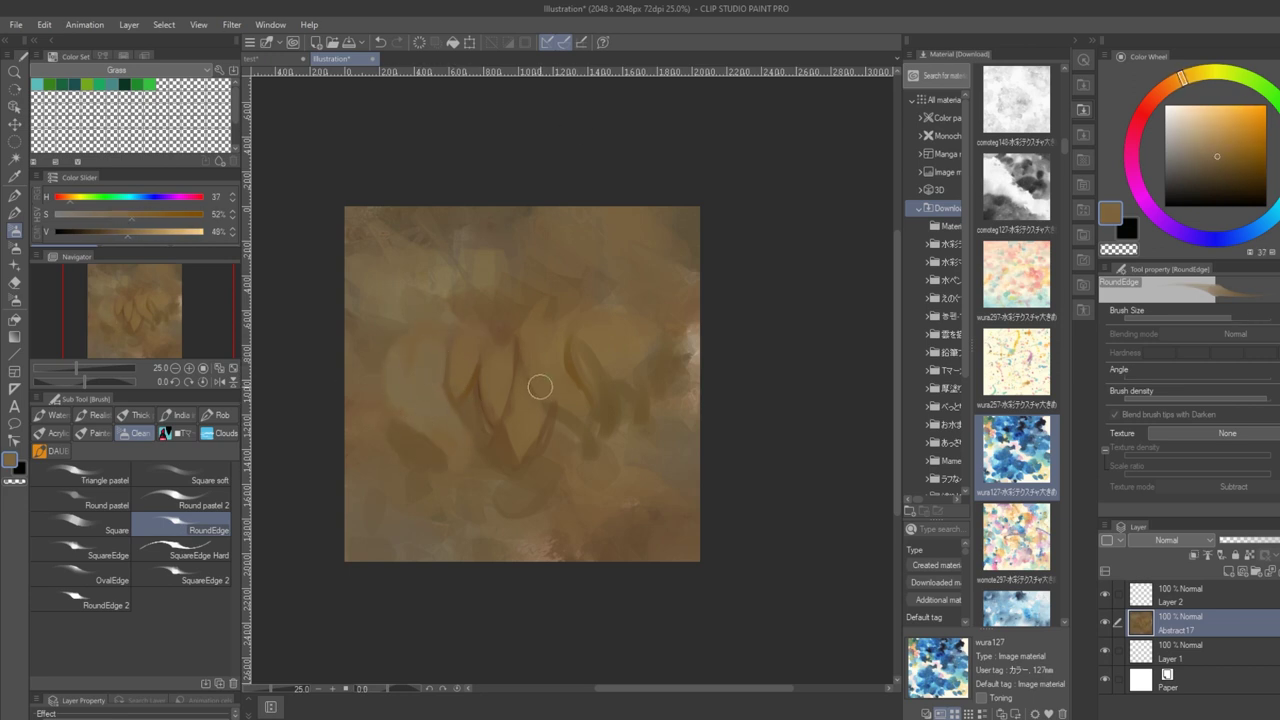
# Extend the leaf cluster with a tapered, dark-edged leaf at its lower right, using a smaller brush for the edges
pyautogui.moveTo(645, 358); pyautogui.dragTo(614, 412)
pyautogui.moveTo(594, 438); pyautogui.dragTo(595, 474)
pyautogui.keyDown('alt'); pyautogui.click(580, 375); pyautogui.keyUp('alt')
pyautogui.press('[')
pyautogui.moveTo(645, 410); pyautogui.dragTo(603, 496)
pyautogui.moveTo(586, 436); pyautogui.dragTo(588, 514)
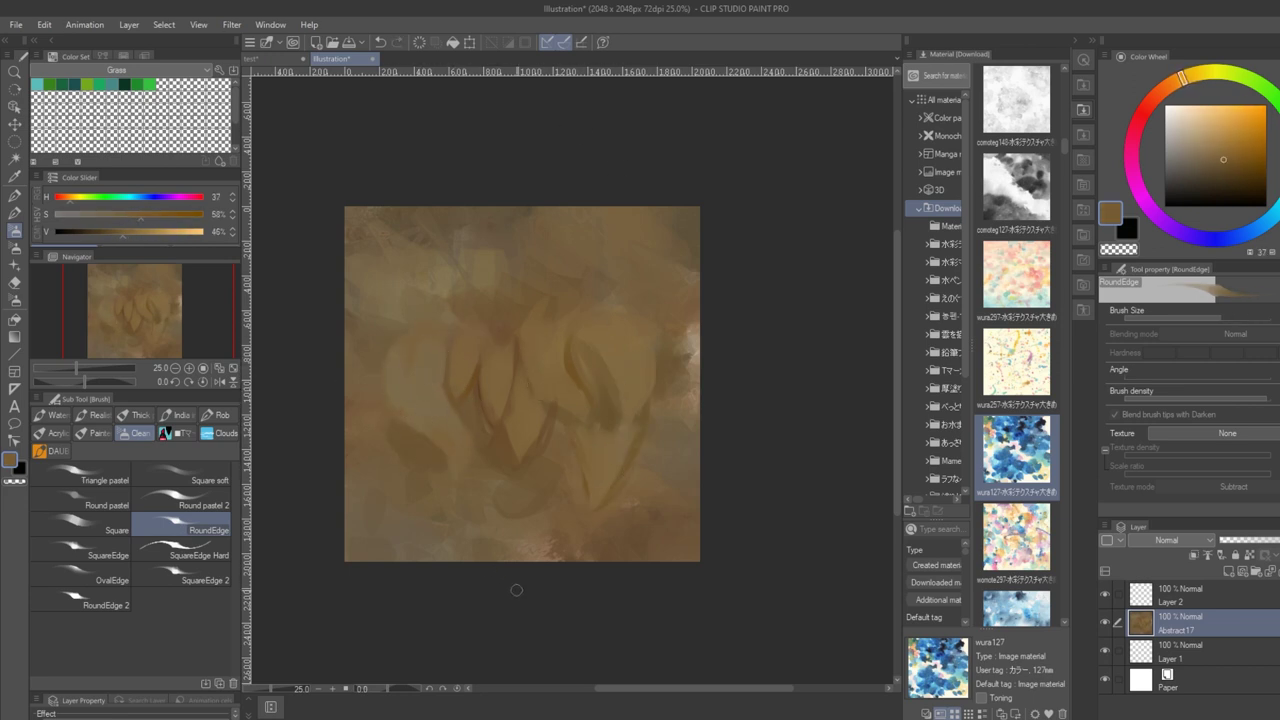
# Paint a slanted leaf below the centre of the cluster with a larger brush and sampled ochre tones
pyautogui.keyDown('alt'); pyautogui.click(588, 470); pyautogui.keyUp('alt')
pyautogui.press(']')
pyautogui.press(']')
pyautogui.moveTo(570, 462); pyautogui.dragTo(541, 498)
pyautogui.keyDown('alt'); pyautogui.click(531, 431); pyautogui.keyUp('alt')
pyautogui.moveTo(553, 412); pyautogui.dragTo(541, 440)
pyautogui.moveTo(541, 440); pyautogui.dragTo(535, 457)
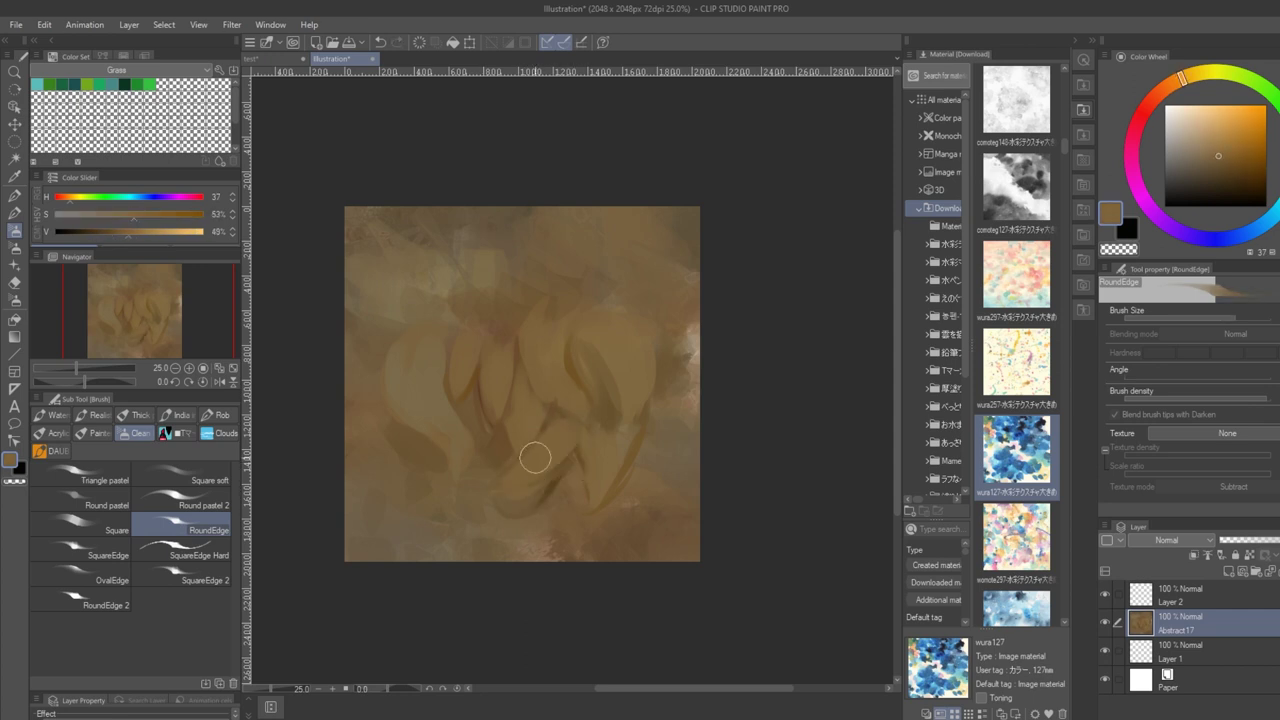
# Add a small curved leaf at the cluster's upper left and a tapered, outlined leaf at its lower left
pyautogui.keyDown('alt'); pyautogui.click(452, 378); pyautogui.keyUp('alt')
pyautogui.moveTo(431, 350); pyautogui.dragTo(456, 288)
pyautogui.keyDown('alt'); pyautogui.click(462, 318); pyautogui.keyUp('alt')
pyautogui.moveTo(414, 427); pyautogui.dragTo(426, 351, button='middle')
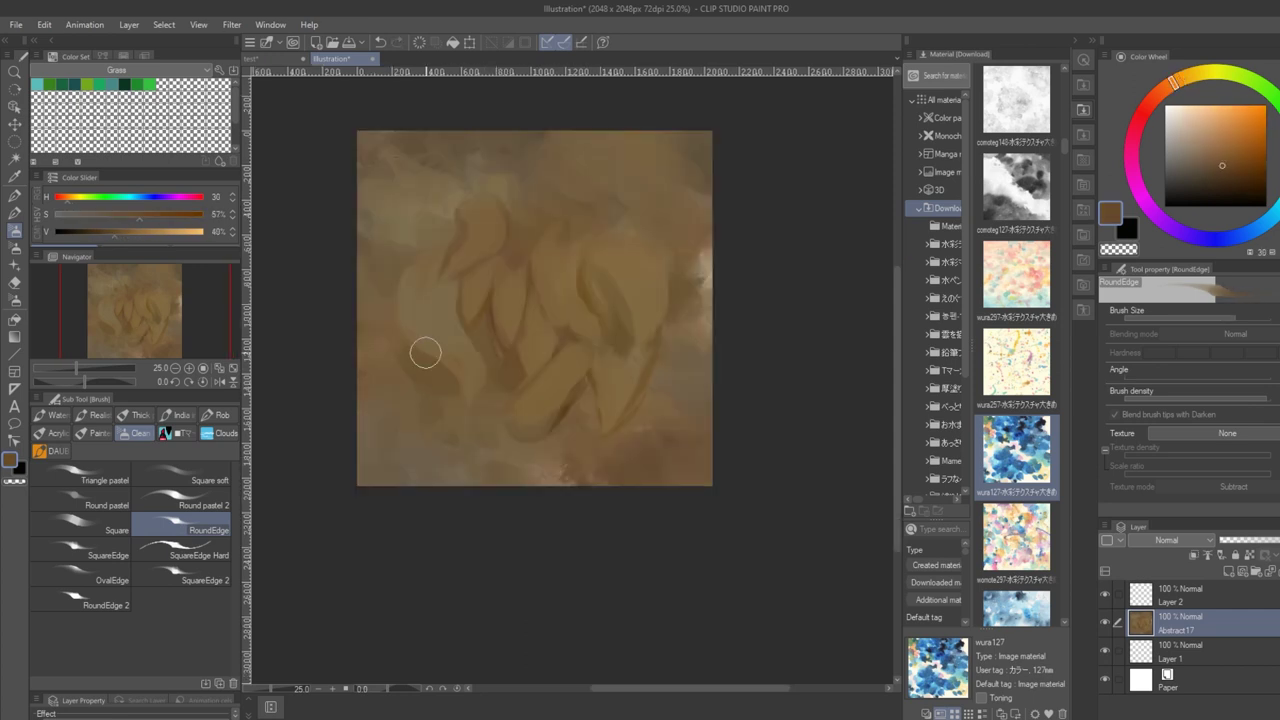
pyautogui.keyDown('alt'); pyautogui.click(426, 351); pyautogui.keyUp('alt')
pyautogui.moveTo(430, 362); pyautogui.dragTo(424, 430)
pyautogui.keyDown('alt'); pyautogui.click(454, 378); pyautogui.keyUp('alt')
# Refine the shading and inner fold of the large leaf on the right with tones sampled around it
pyautogui.keyDown('alt'); pyautogui.click(574, 334); pyautogui.keyUp('alt')
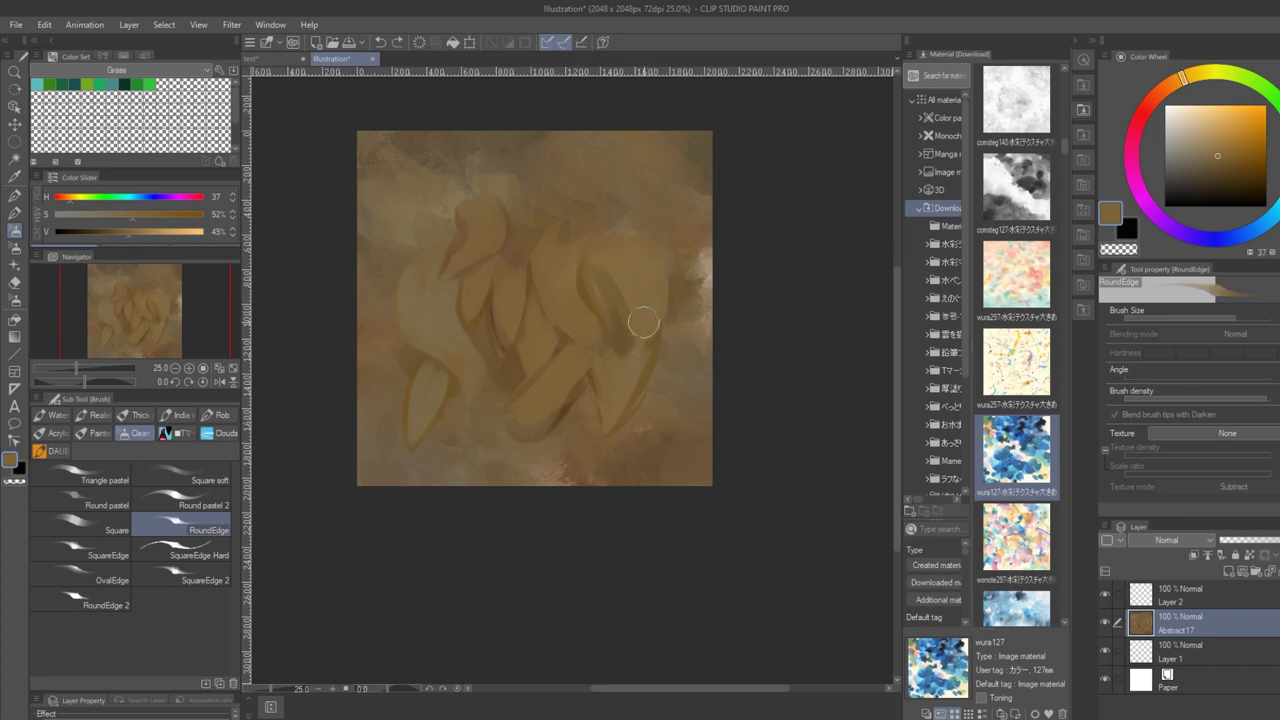
pyautogui.keyDown('alt'); pyautogui.click(647, 322); pyautogui.keyUp('alt')
pyautogui.moveTo(655, 326)
pyautogui.mouseDown()
pyautogui.moveTo(667, 330)
pyautogui.moveTo(619, 346)
pyautogui.mouseUp()
pyautogui.keyDown('alt'); pyautogui.click(630, 323); pyautogui.keyUp('alt')
pyautogui.keyDown('alt'); pyautogui.click(622, 345); pyautogui.keyUp('alt')
pyautogui.keyDown('alt'); pyautogui.click(606, 320); pyautogui.keyUp('alt')
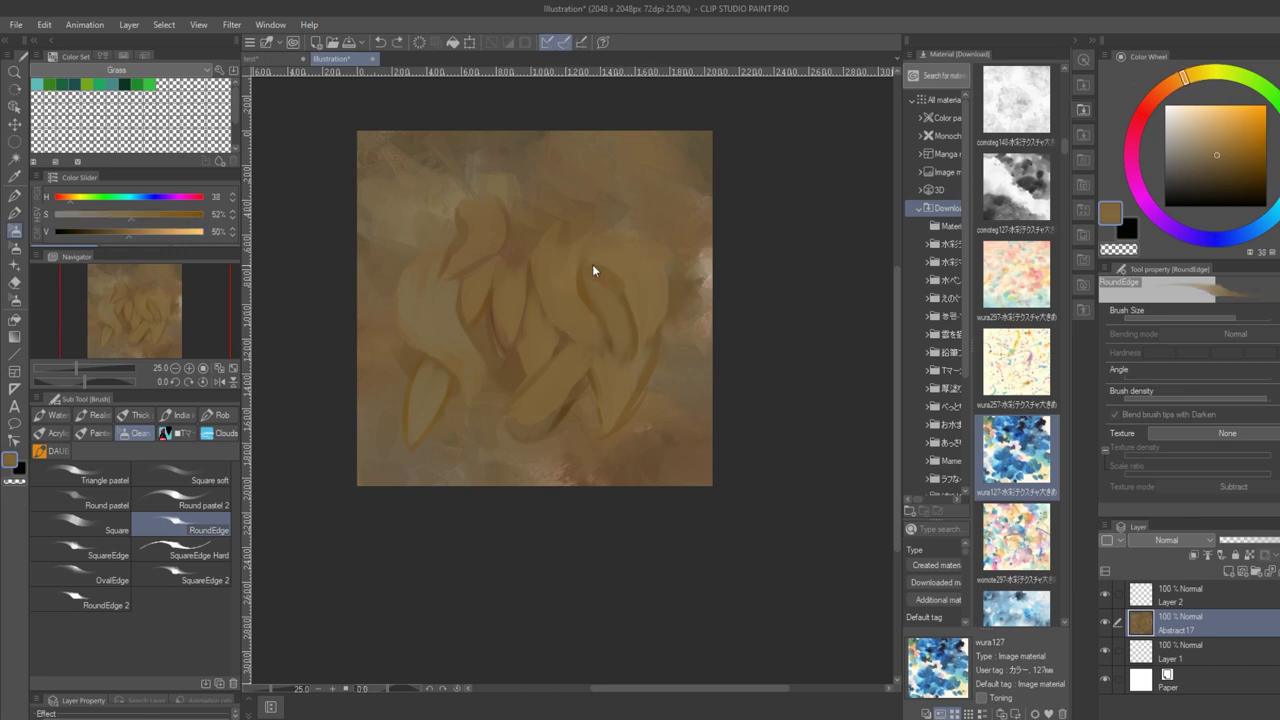
# Paint a dark leaf near the canvas's right edge and redefine the upper inner fold of the large right leaf
pyautogui.keyDown('alt'); pyautogui.click(710, 258); pyautogui.keyUp('alt')
pyautogui.moveTo(683, 422); pyautogui.dragTo(670, 336)
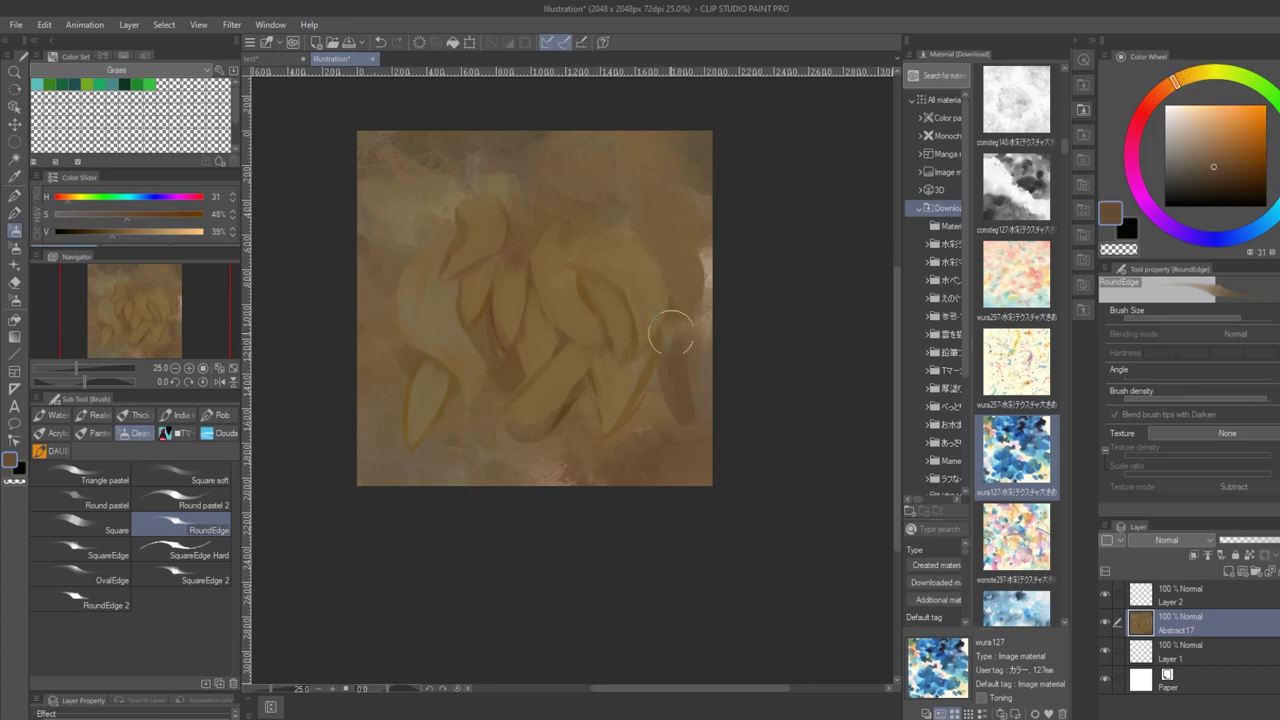
pyautogui.keyDown('alt'); pyautogui.click(585, 300); pyautogui.keyUp('alt')
pyautogui.moveTo(583, 286); pyautogui.dragTo(580, 262)
pyautogui.press(']')
pyautogui.keyDown('alt'); pyautogui.click(621, 284); pyautogui.keyUp('alt')
# Brush a sampled greyish brown along the cluster's left side and undo the last stroke
pyautogui.keyDown('alt'); pyautogui.click(396, 247); pyautogui.keyUp('alt')
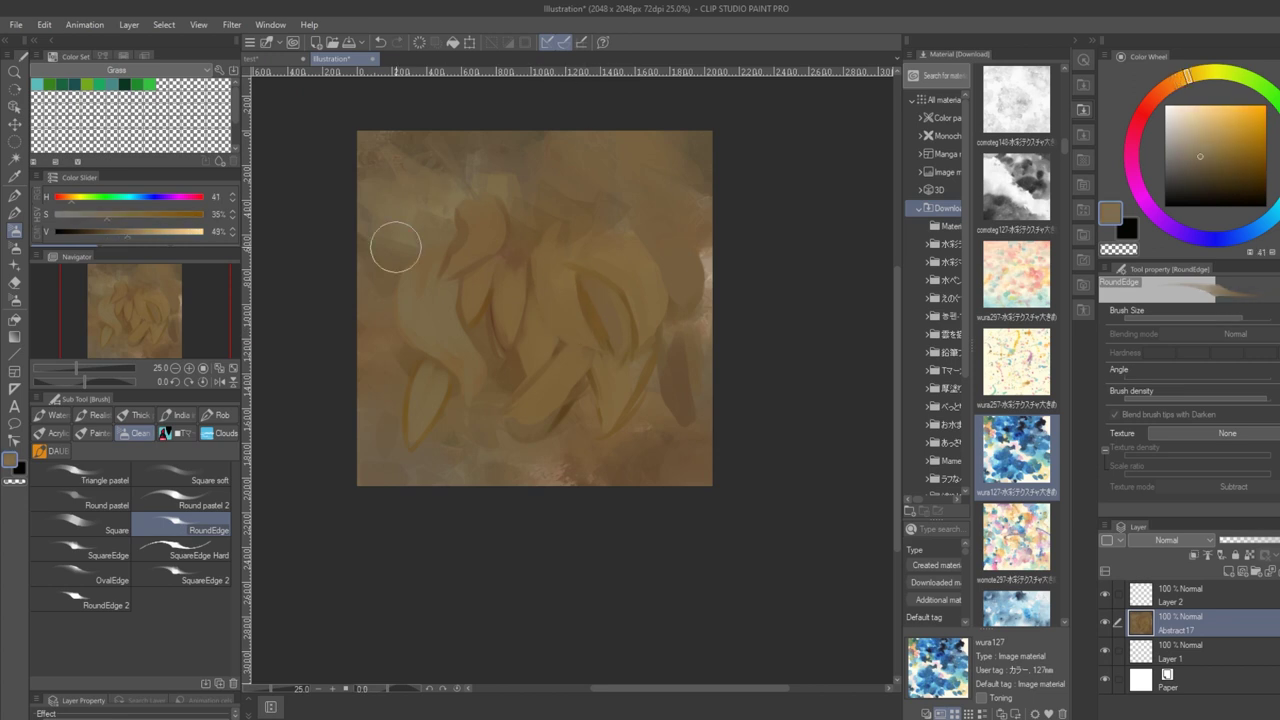
pyautogui.moveTo(403, 248); pyautogui.dragTo(397, 290)
pyautogui.keyDown('alt'); pyautogui.click(412, 257); pyautogui.keyUp('alt')
pyautogui.press('[')
pyautogui.hotkey('ctrl', 'z')
# Paint a broad brown shape from the bottom of the leaf cluster to the canvas's lower edge, using a sampled brown and a larger brush
pyautogui.moveTo(588, 392); pyautogui.dragTo(574, 277, button='middle')
pyautogui.keyDown('alt'); pyautogui.click(556, 260); pyautogui.keyUp('alt')
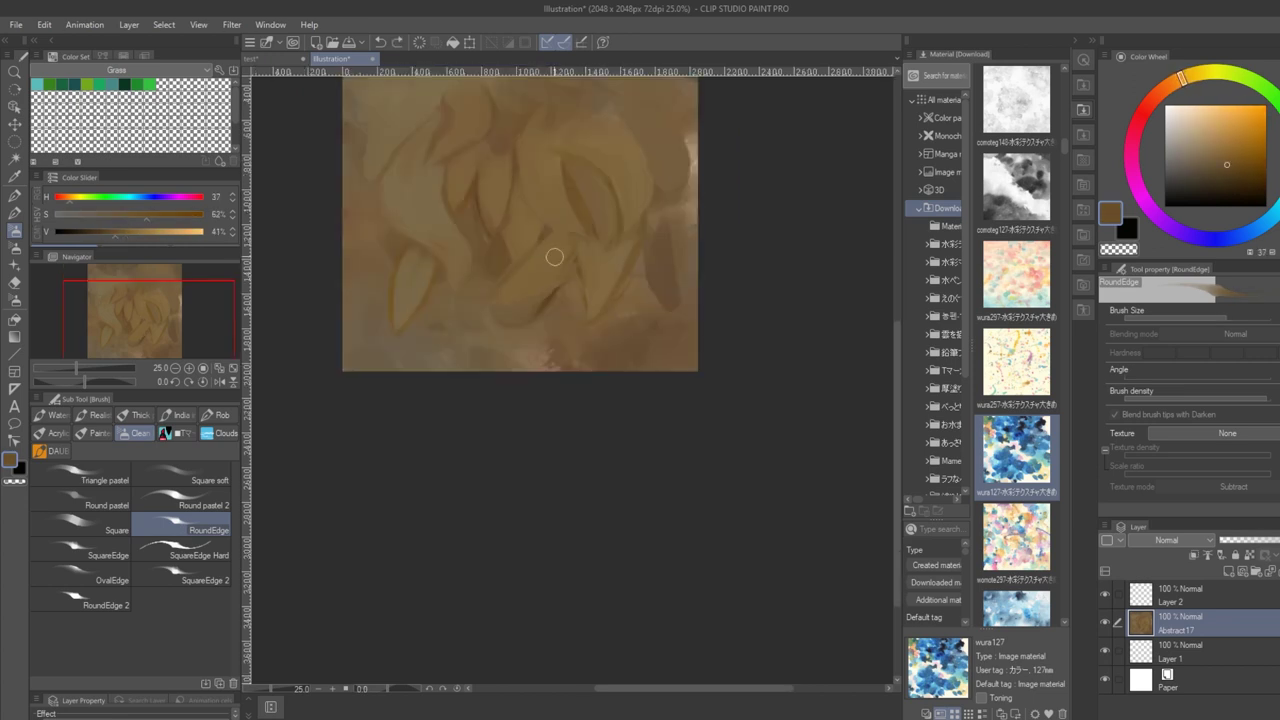
pyautogui.keyDown('alt'); pyautogui.click(494, 263); pyautogui.keyUp('alt')
pyautogui.keyDown('alt'); pyautogui.click(492, 280); pyautogui.keyUp('alt')
pyautogui.press(']')
pyautogui.moveTo(490, 300); pyautogui.dragTo(520, 383)
# Paint a lighter leaf rising toward the canvas's upper right and blend the dark leaf beneath it using sampled tones
pyautogui.moveTo(600, 130); pyautogui.dragTo(578, 258, button='middle')
pyautogui.keyDown('alt'); pyautogui.click(594, 248); pyautogui.keyUp('alt')
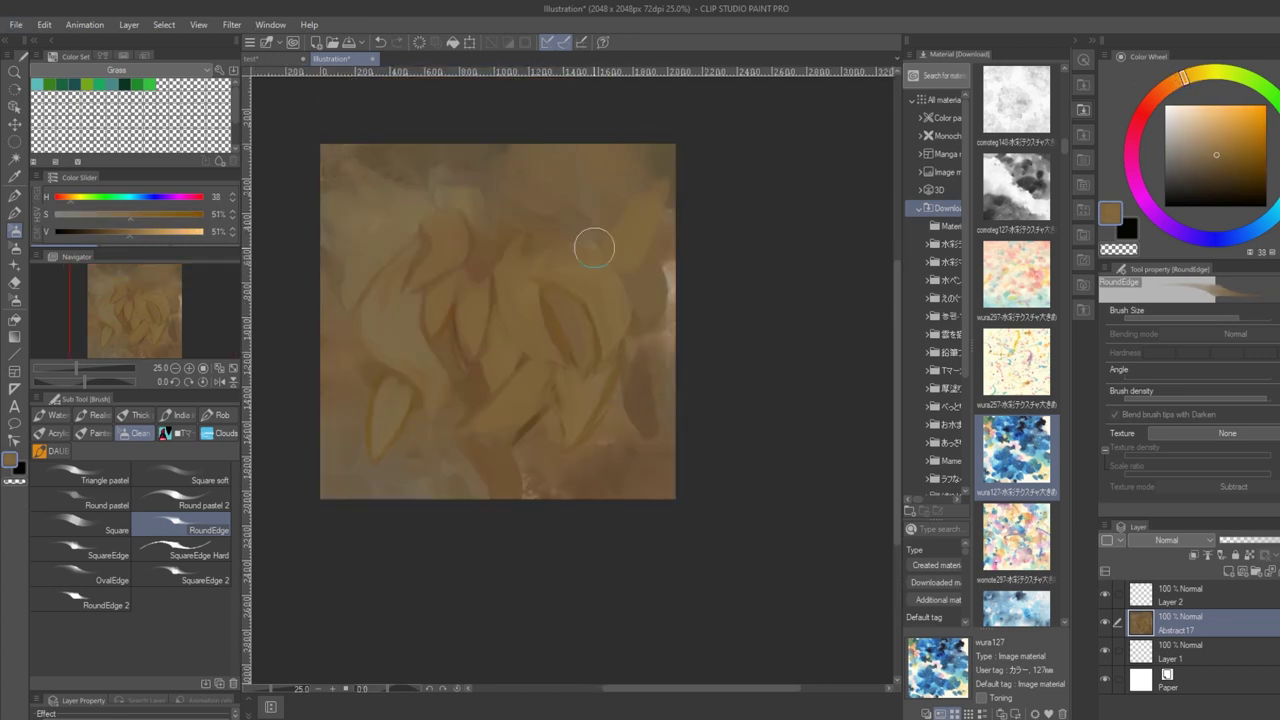
pyautogui.keyDown('alt'); pyautogui.click(646, 292); pyautogui.keyUp('alt')
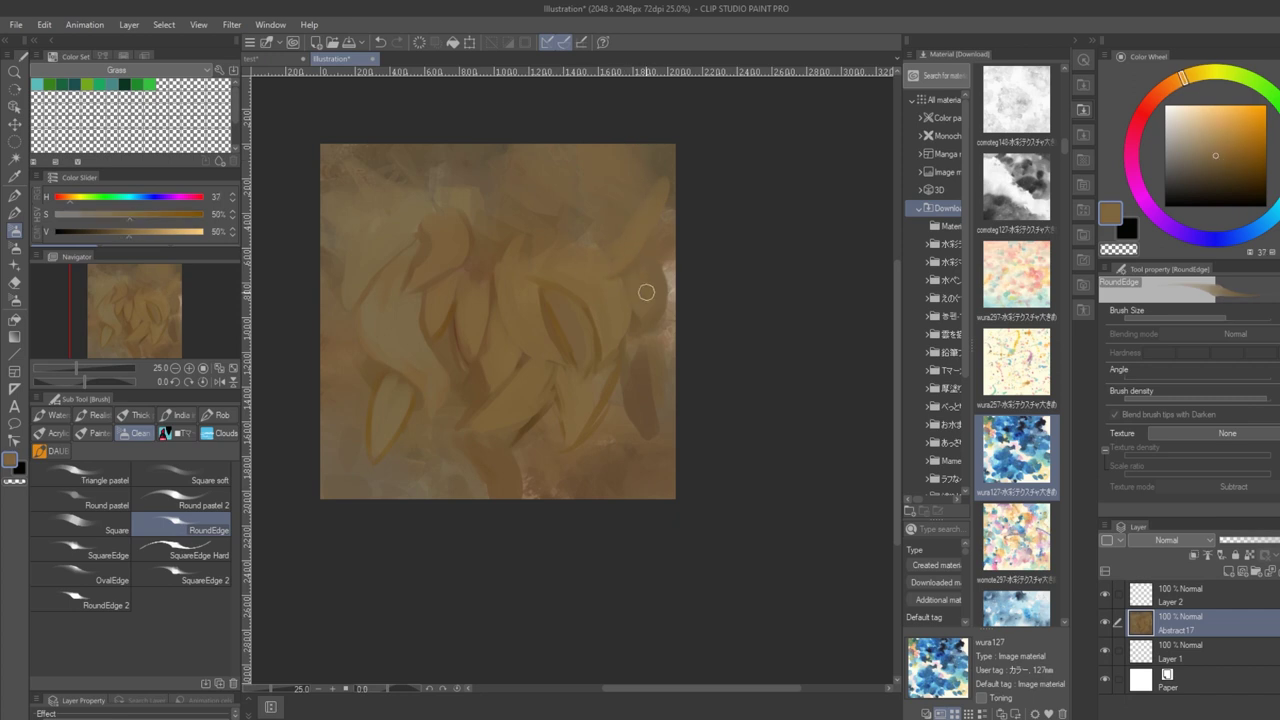
# Add leaf shading along the canvas's left edge and blend the broad brown shape at its lower edge with sampled browns
pyautogui.keyDown('alt'); pyautogui.click(346, 376); pyautogui.keyUp('alt')
pyautogui.moveTo(491, 385); pyautogui.dragTo(517, 337, button='middle')
pyautogui.keyDown('alt'); pyautogui.click(481, 393); pyautogui.keyUp('alt')
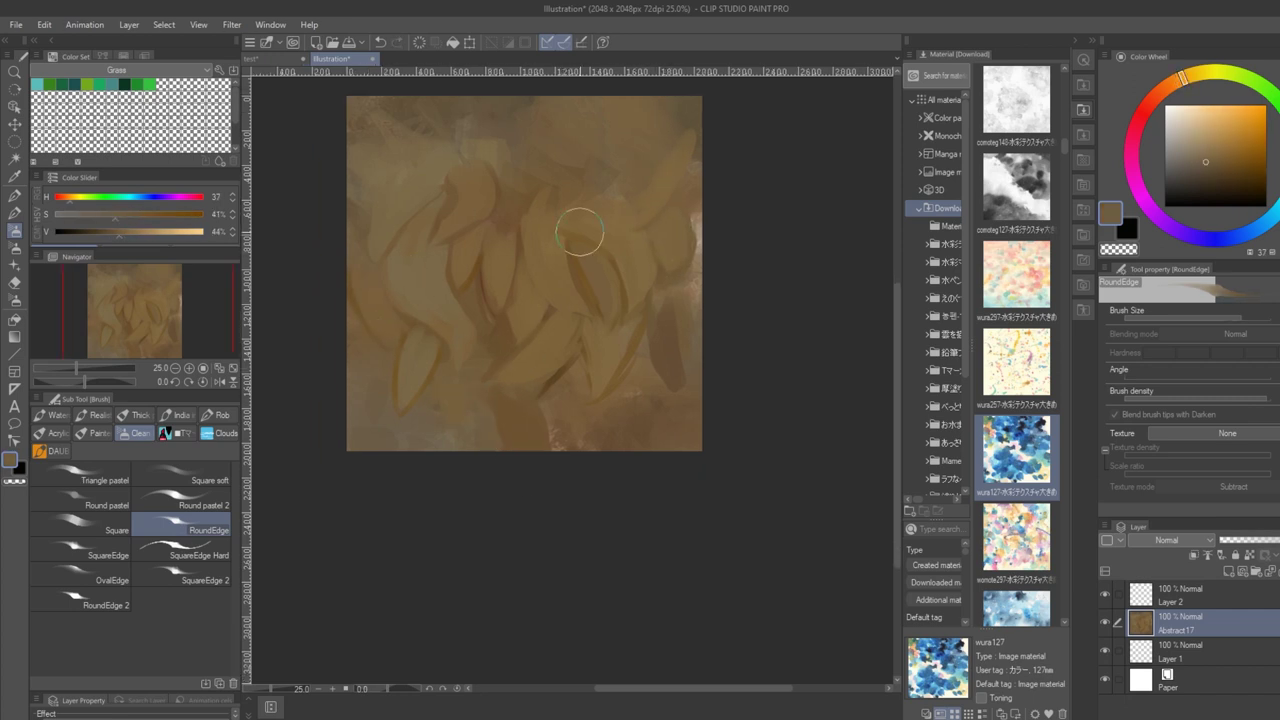
pyautogui.keyDown('alt'); pyautogui.click(520, 420); pyautogui.keyUp('alt')
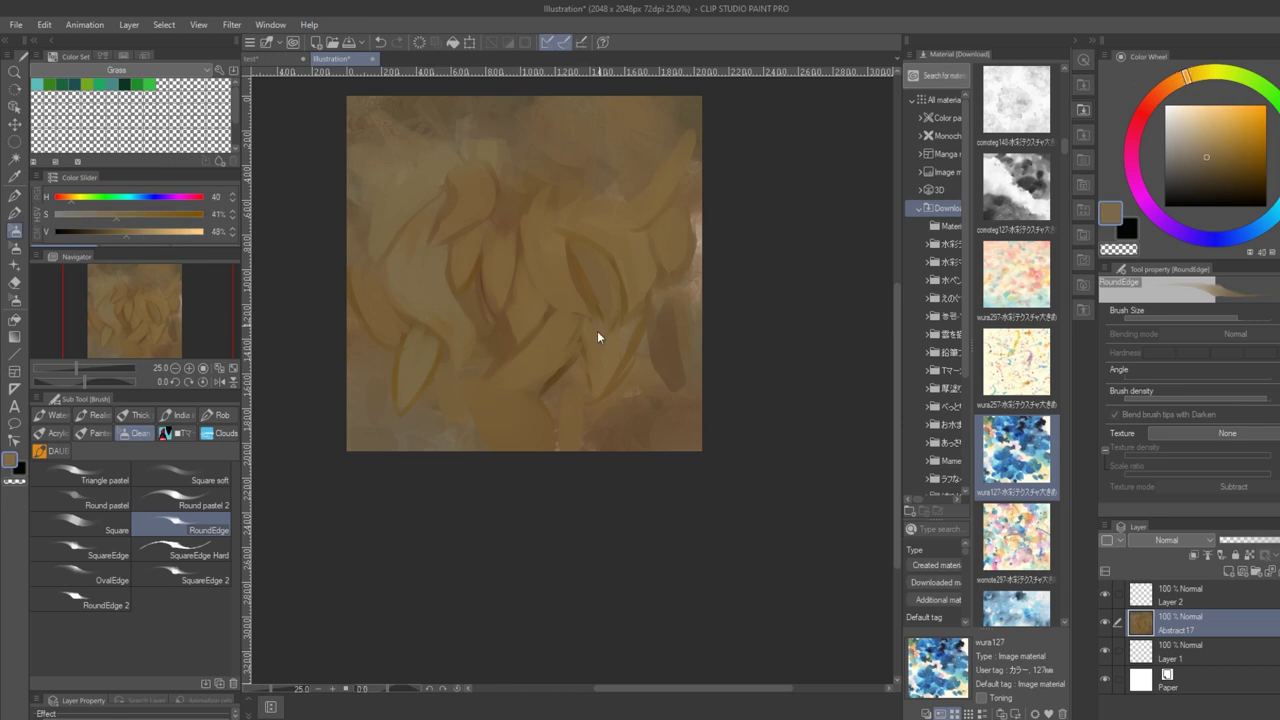
# Paint a small orange-brown leaf below the central leaves, and add larger leaves with dark outlines across the canvas's upper part
pyautogui.keyDown('alt'); pyautogui.click(499, 338); pyautogui.keyUp('alt')
pyautogui.moveTo(482, 362); pyautogui.dragTo(497, 348)
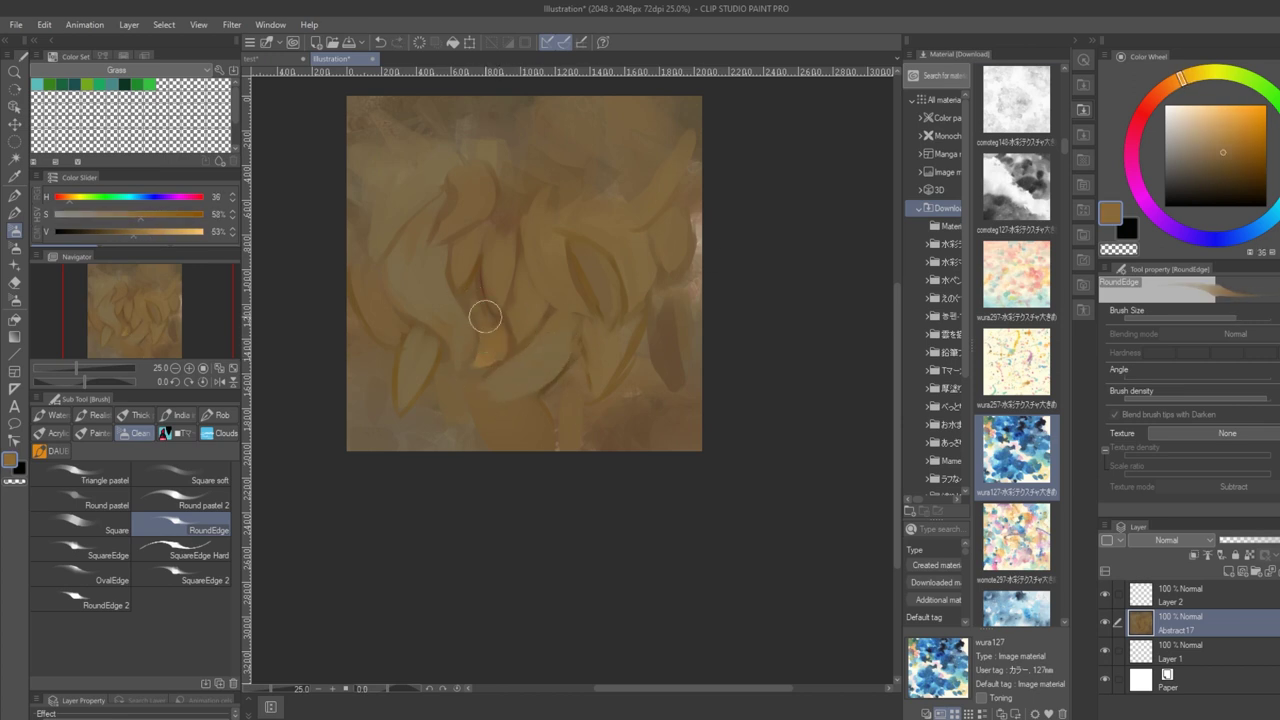
pyautogui.moveTo(606, 205); pyautogui.dragTo(577, 286, button='middle')
pyautogui.keyDown('alt'); pyautogui.click(514, 299); pyautogui.keyUp('alt')
pyautogui.press(']')
pyautogui.moveTo(589, 200)
pyautogui.mouseDown()
pyautogui.moveTo(534, 266)
pyautogui.moveTo(500, 265)
pyautogui.mouseUp()
pyautogui.moveTo(405, 232); pyautogui.dragTo(408, 294)
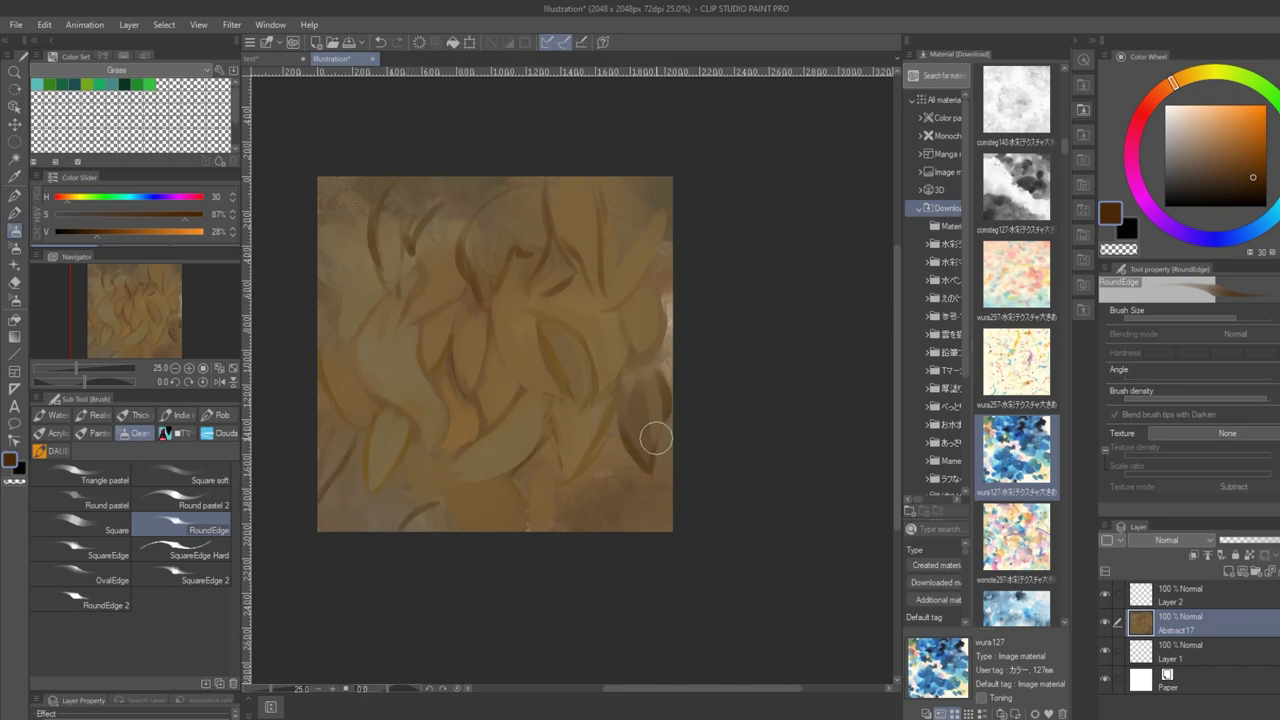
# Cover the pale area along the right edge and shade the leaves beside it with browns sampled from the painting
pyautogui.keyDown('alt'); pyautogui.click(526, 246); pyautogui.keyUp('alt')
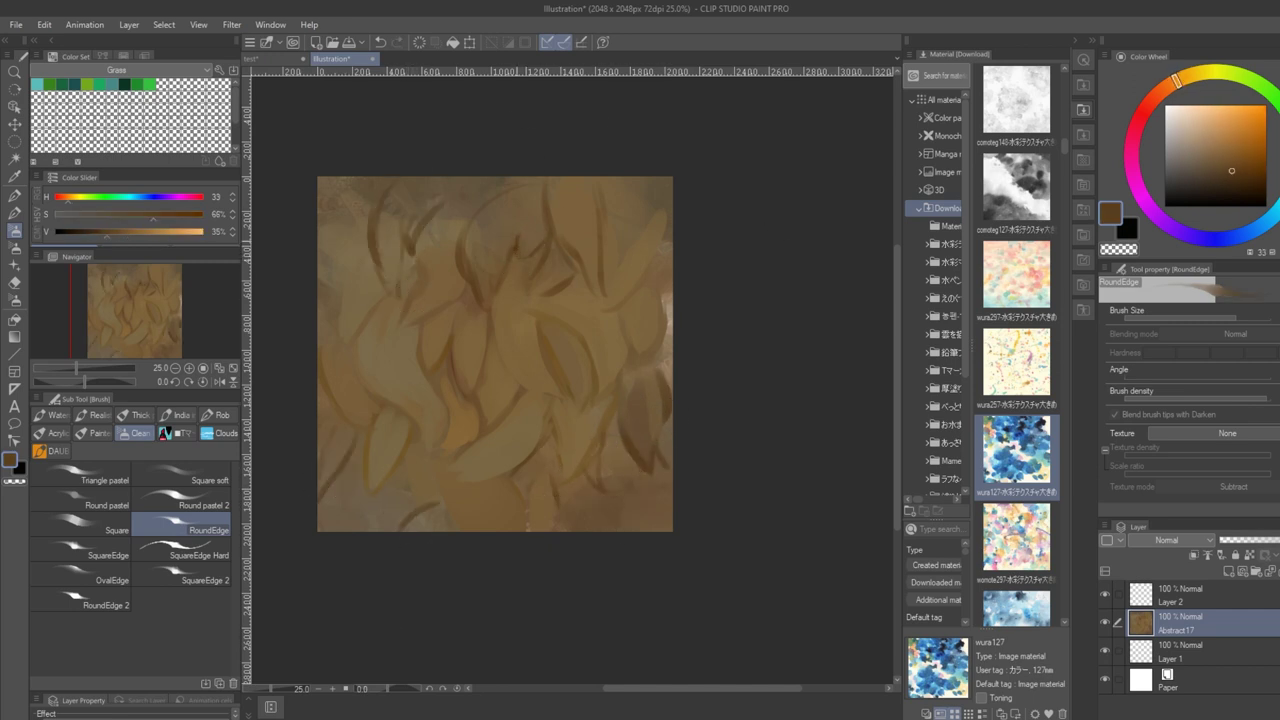
pyautogui.keyDown('alt'); pyautogui.click(664, 283); pyautogui.keyUp('alt')
pyautogui.moveTo(668, 285); pyautogui.dragTo(666, 370)
pyautogui.keyDown('alt'); pyautogui.click(637, 290); pyautogui.keyUp('alt')
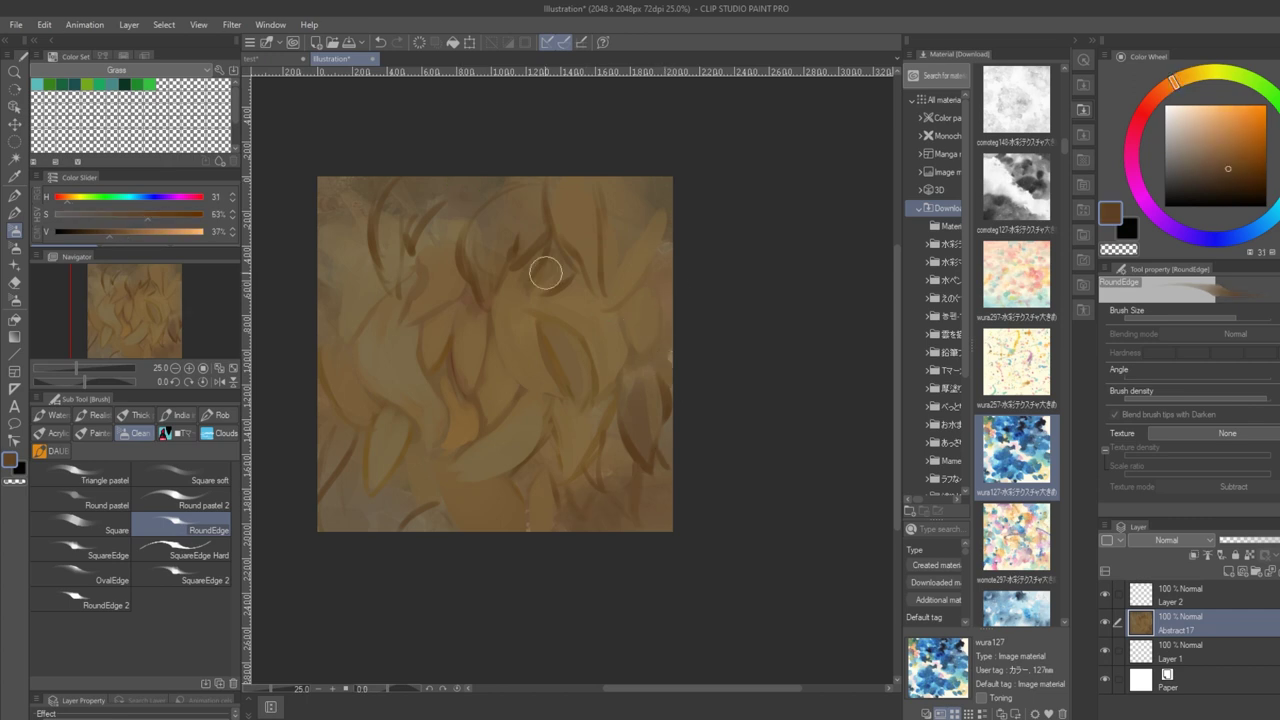
pyautogui.keyDown('alt'); pyautogui.click(600, 345); pyautogui.keyUp('alt')
pyautogui.moveTo(616, 316)
pyautogui.mouseDown()
pyautogui.moveTo(626, 366)
pyautogui.moveTo(558, 337)
pyautogui.mouseUp()
pyautogui.press(']')
pyautogui.keyDown('alt'); pyautogui.click(560, 345); pyautogui.keyUp('alt')
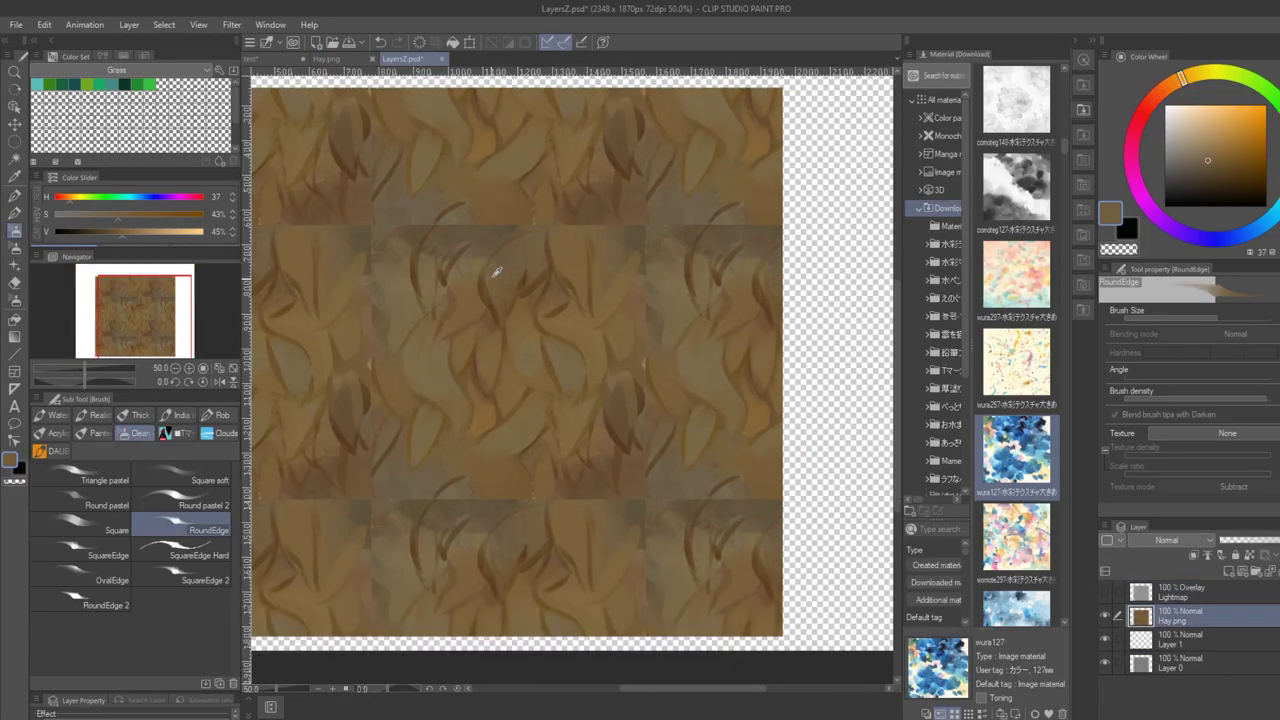
# Paint curved leaves over the central tile's upper seam on the Hay.png layer with the DAUB Detail Oil Brush
pyautogui.click(58, 451)
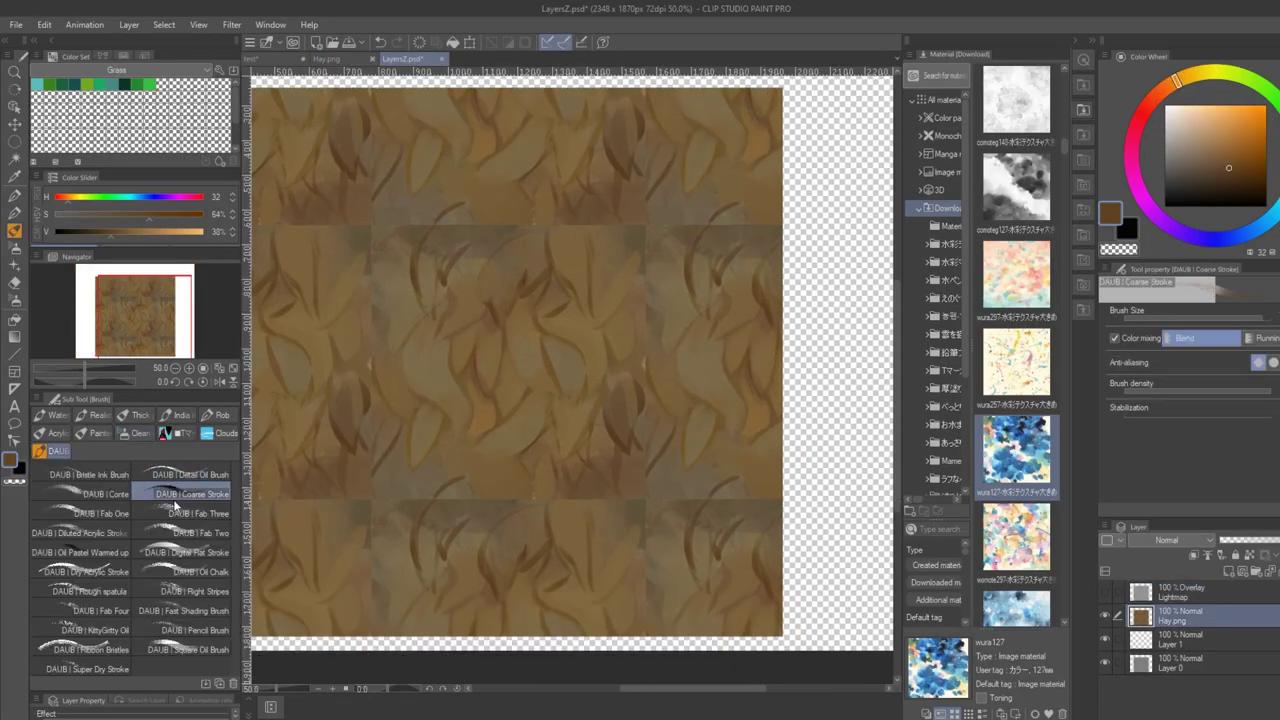
pyautogui.click(182, 475)
pyautogui.keyDown('alt'); pyautogui.click(608, 163); pyautogui.keyUp('alt')
pyautogui.keyDown('alt'); pyautogui.click(501, 317); pyautogui.keyUp('alt')
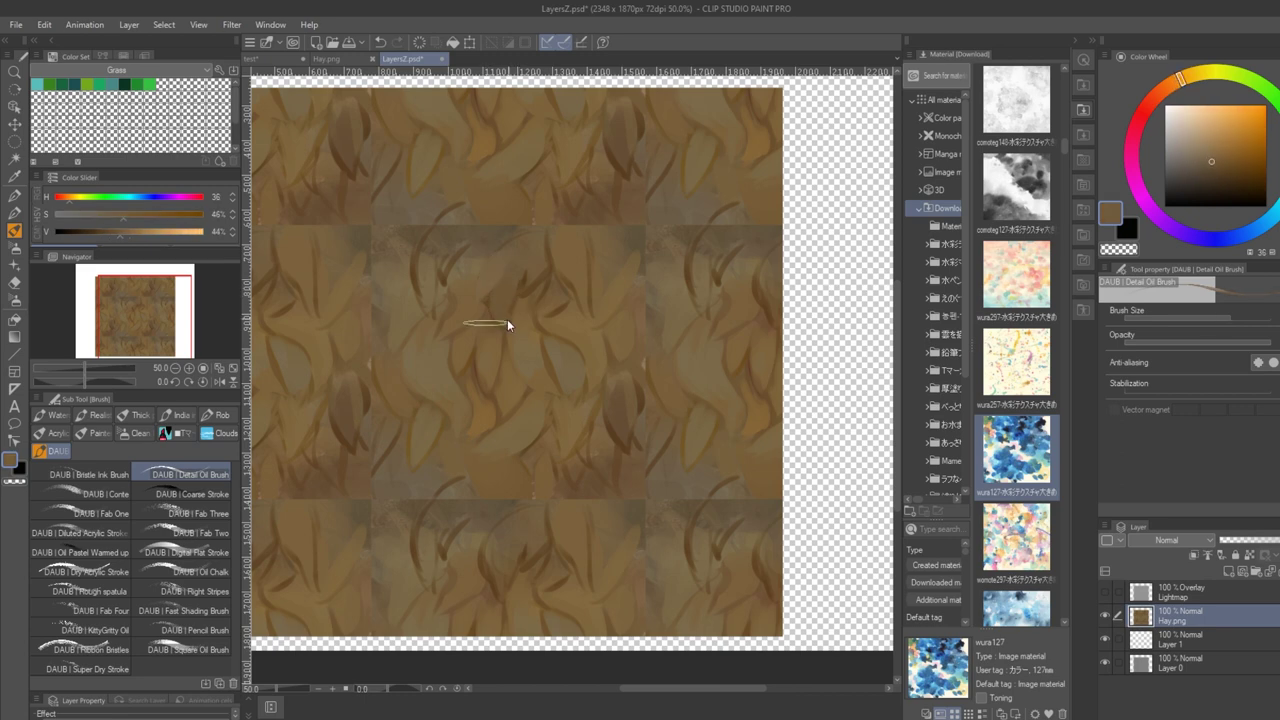
pyautogui.keyDown('alt'); pyautogui.click(516, 294); pyautogui.keyUp('alt')
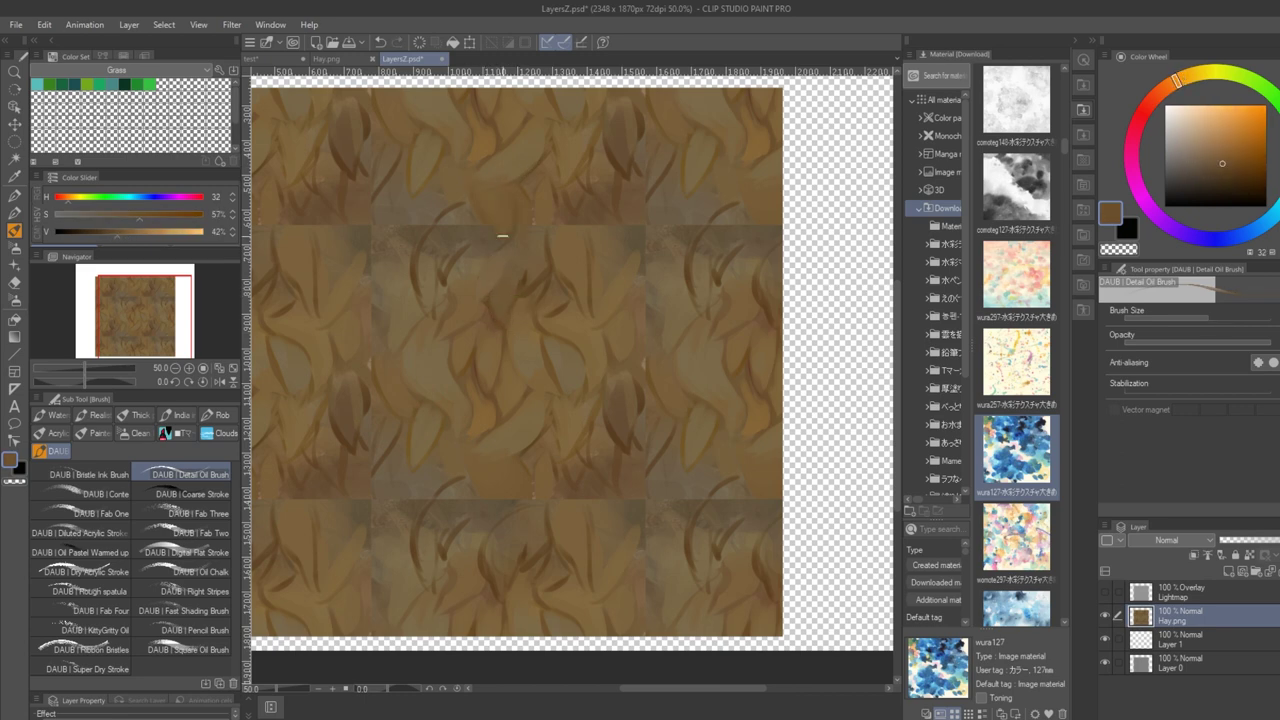
pyautogui.keyDown('alt'); pyautogui.moveTo(524, 202); pyautogui.dragTo(518, 163); pyautogui.keyUp('alt')
pyautogui.moveTo(464, 241)
pyautogui.keyDown('alt'); pyautogui.mouseDown()
pyautogui.moveTo(429, 286)
pyautogui.moveTo(469, 259)
pyautogui.mouseUp(); pyautogui.keyUp('alt')
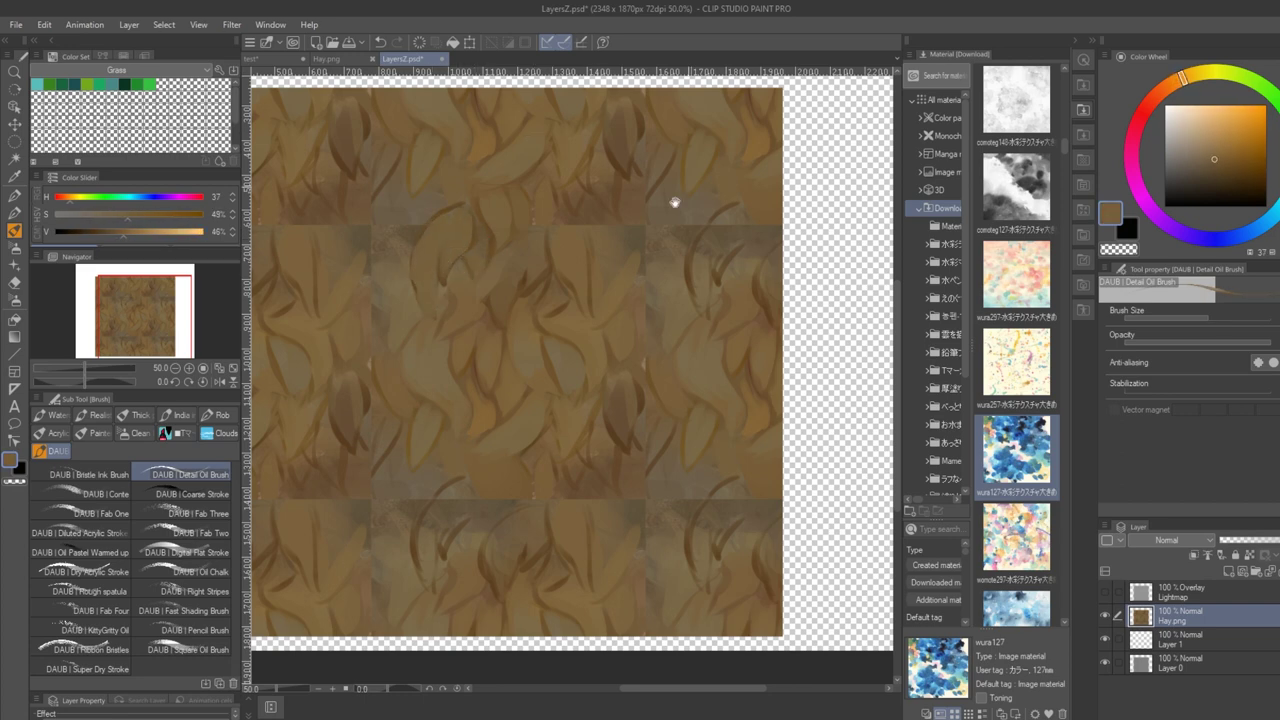
# Extend the seam repair to the central tile's upper-left corner with a reddish leaf and overlapping greyish leaves
pyautogui.hscroll(-1, 403, 331)
pyautogui.keyDown('alt'); pyautogui.click(395, 222); pyautogui.keyUp('alt')
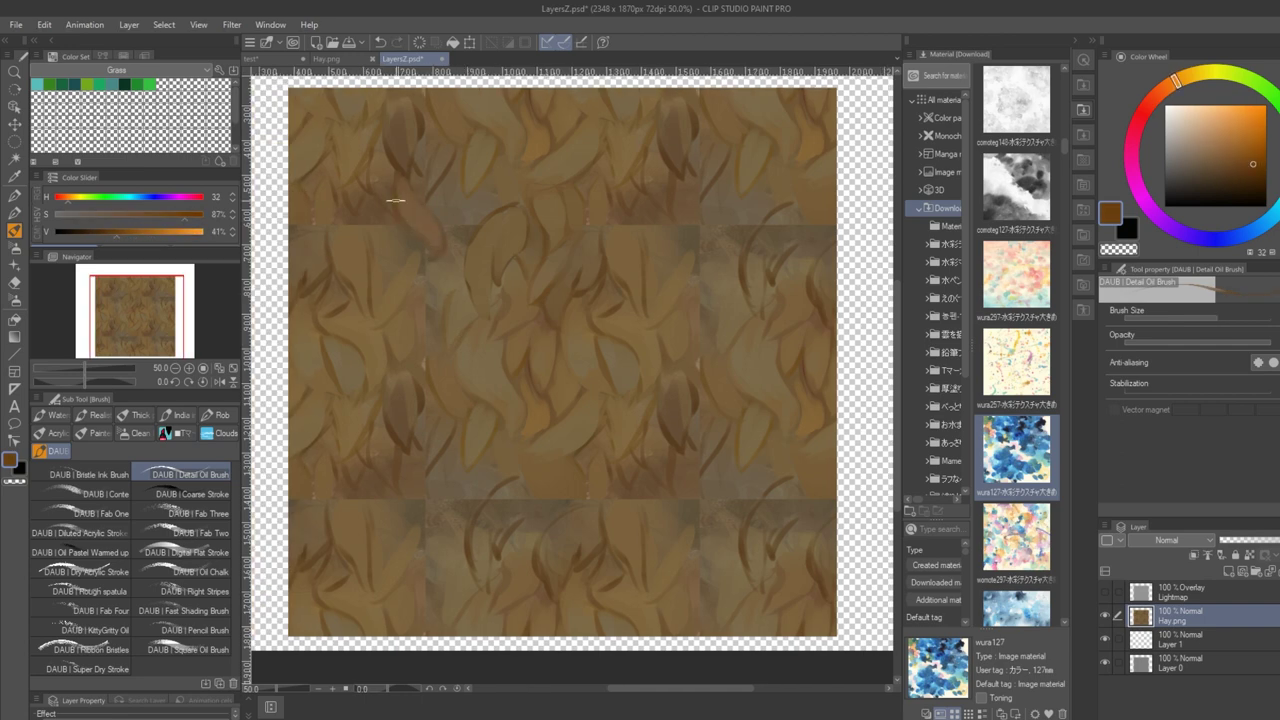
pyautogui.moveTo(468, 284)
pyautogui.keyDown('alt'); pyautogui.mouseDown()
pyautogui.moveTo(468, 221)
pyautogui.moveTo(404, 226)
pyautogui.moveTo(435, 238)
pyautogui.mouseUp(); pyautogui.keyUp('alt')
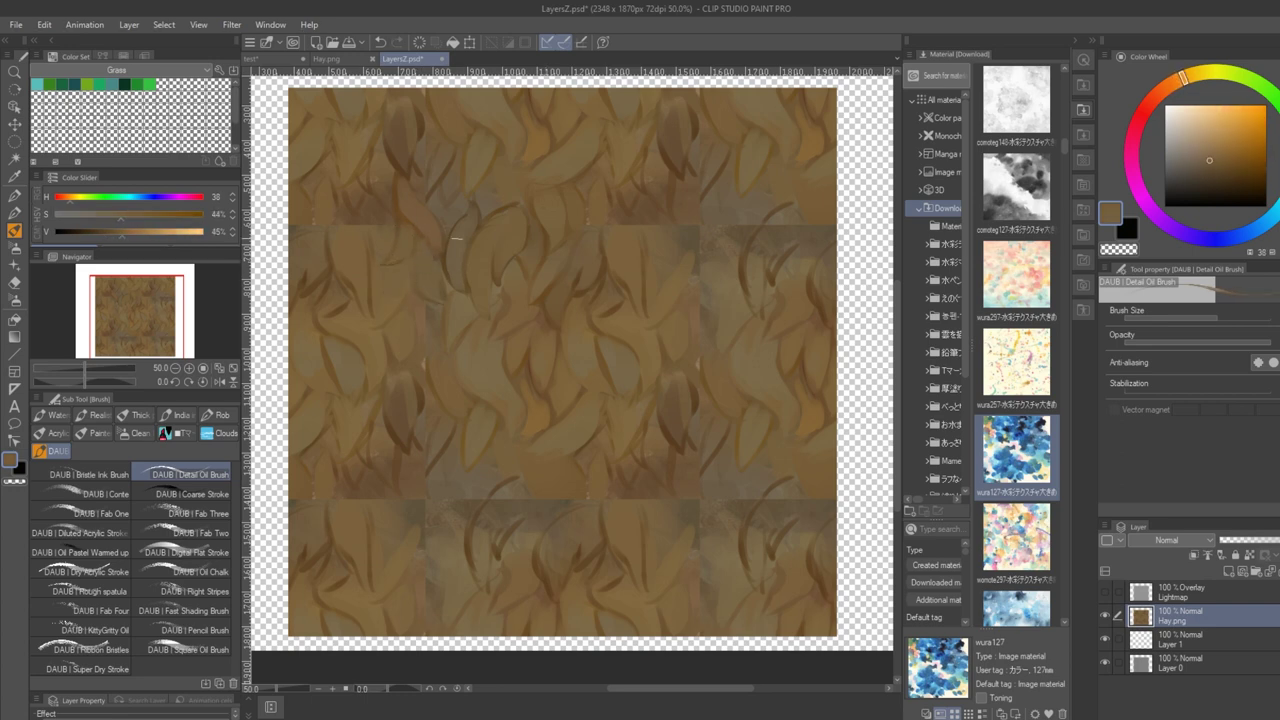
pyautogui.keyDown('alt'); pyautogui.click(432, 306); pyautogui.keyUp('alt')
pyautogui.moveTo(424, 312)
pyautogui.mouseDown()
pyautogui.moveTo(424, 360)
pyautogui.moveTo(442, 338)
pyautogui.moveTo(450, 256)
pyautogui.mouseUp()
pyautogui.keyDown('alt'); pyautogui.click(386, 328); pyautogui.keyUp('alt')
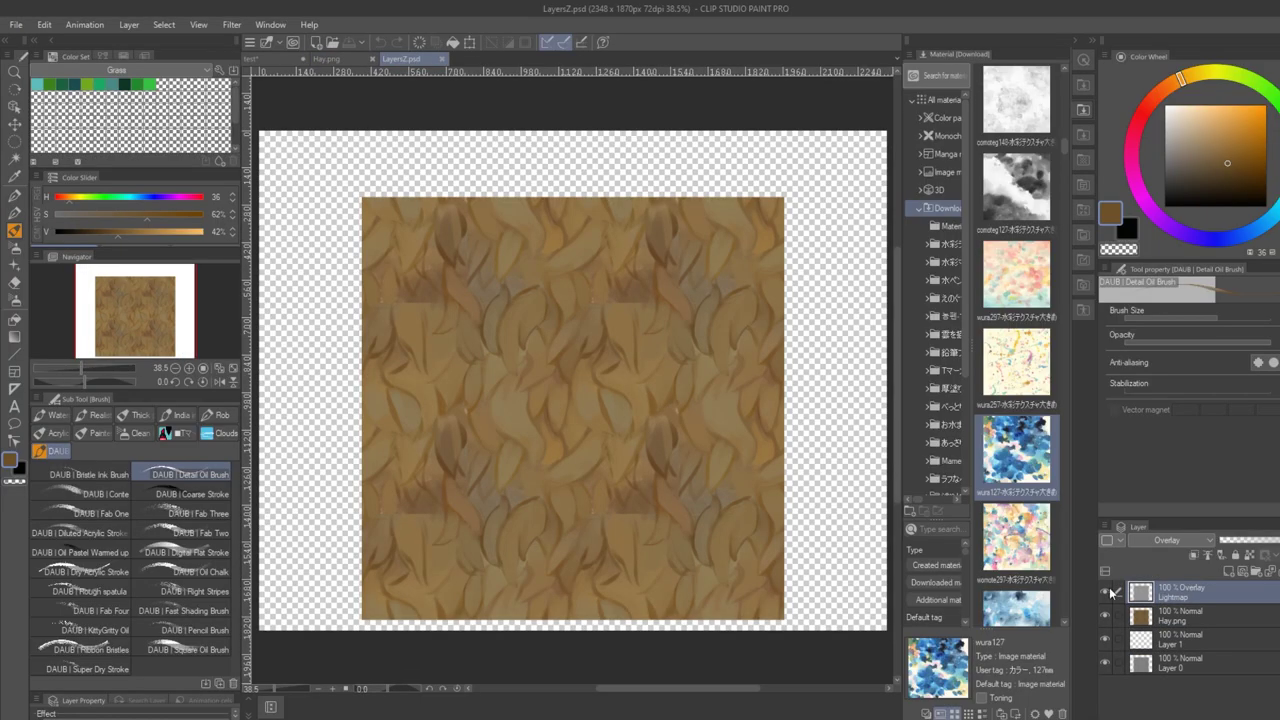
# Paint leaves over the hard-edged dark patch in the upper-left tile with the Triangle pastel brush on the Hay.png layer
pyautogui.scroll(3, 558, 276)
pyautogui.moveTo(558, 276); pyautogui.dragTo(568, 377)
pyautogui.keyDown('alt'); pyautogui.click(397, 271); pyautogui.keyUp('alt')
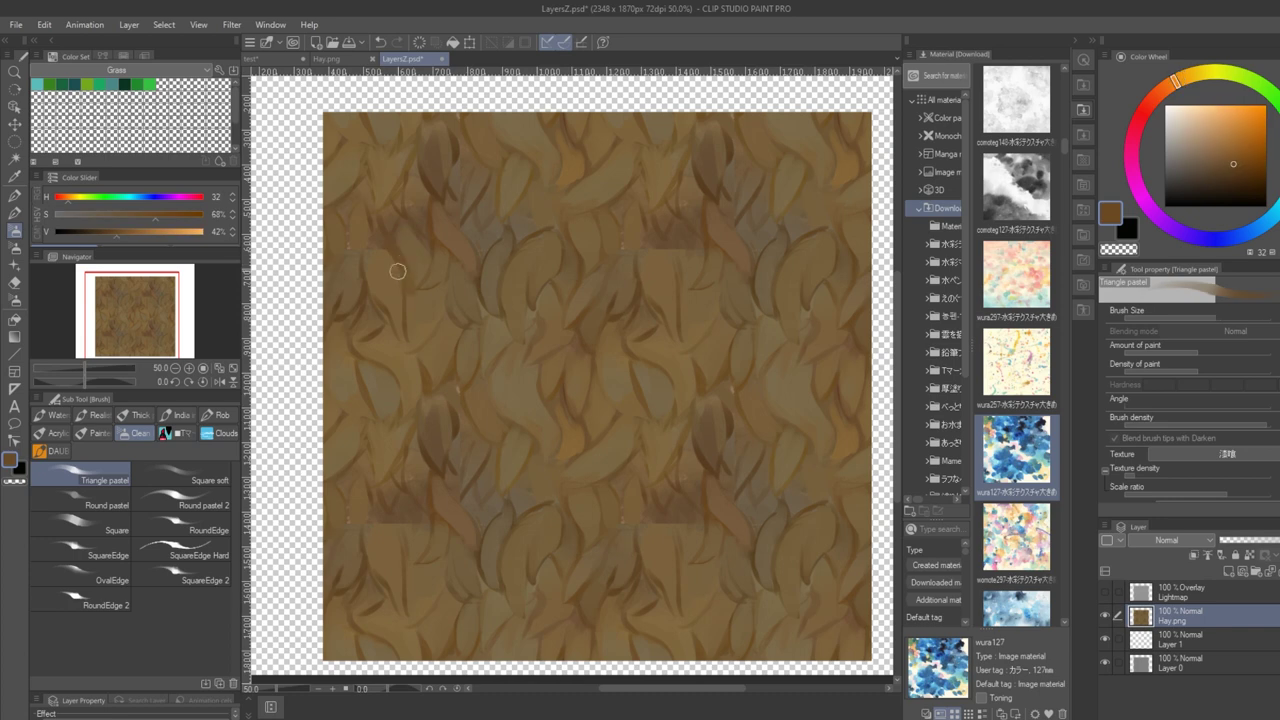
pyautogui.moveTo(404, 268); pyautogui.dragTo(416, 284)
pyautogui.keyDown('alt'); pyautogui.click(432, 273); pyautogui.keyUp('alt')
pyautogui.moveTo(352, 235); pyautogui.dragTo(348, 248)
pyautogui.keyDown('alt'); pyautogui.click(366, 202); pyautogui.keyUp('alt')
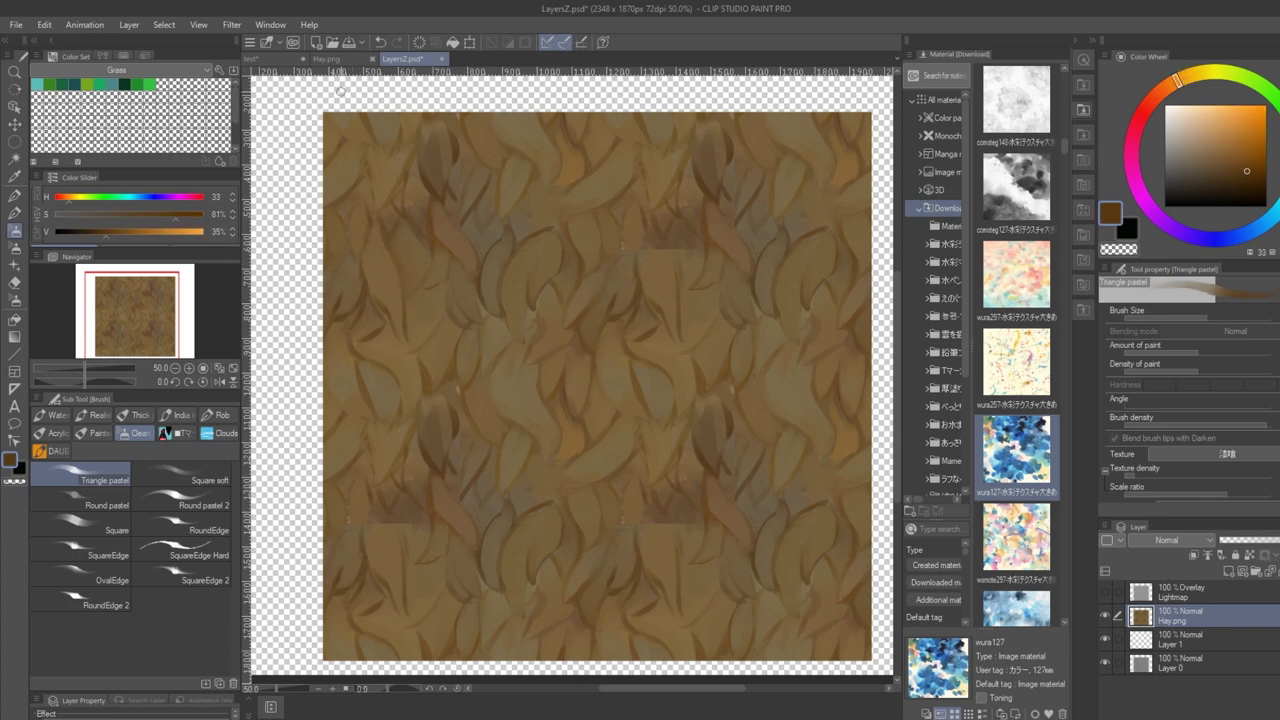
pyautogui.moveTo(366, 179); pyautogui.dragTo(362, 198)
pyautogui.keyDown('alt'); pyautogui.click(362, 217); pyautogui.keyUp('alt')
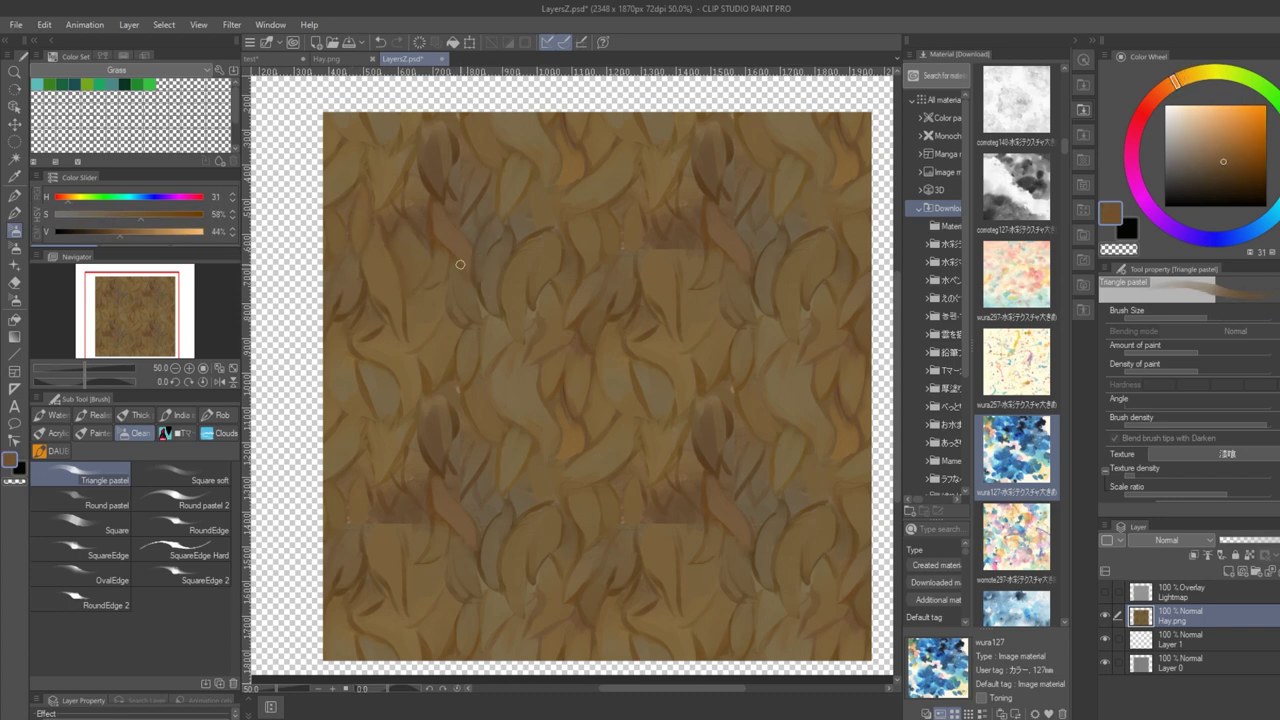
# Refine the leaves around the upper-left reddish leaf with sampled tones and a saturated brown of hue 38, saturation 91%, value 39%
pyautogui.keyDown('alt'); pyautogui.click(460, 265); pyautogui.keyUp('alt')
pyautogui.moveTo(463, 308)
pyautogui.mouseDown()
pyautogui.moveTo(460, 242)
pyautogui.moveTo(440, 297)
pyautogui.mouseUp()
pyautogui.keyDown('alt'); pyautogui.click(462, 242); pyautogui.keyUp('alt')
pyautogui.keyDown('alt'); pyautogui.click(440, 298); pyautogui.keyUp('alt')
pyautogui.click(1257, 166)
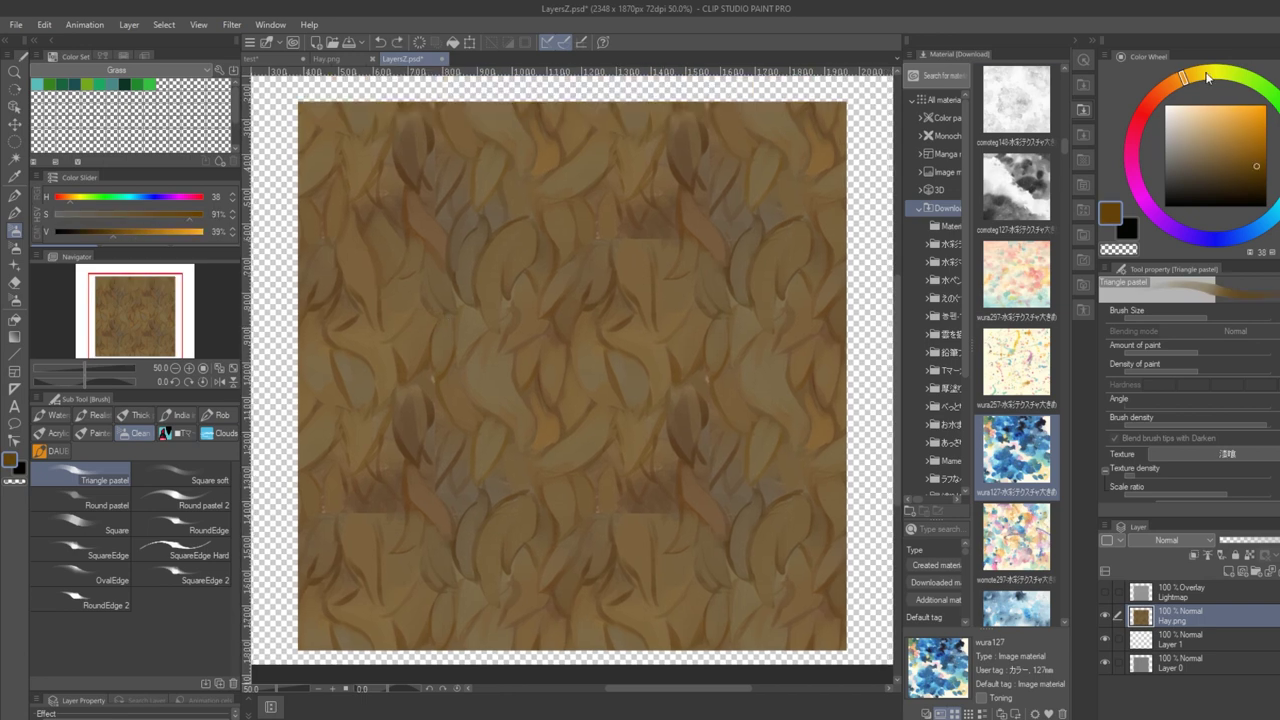
pyautogui.keyDown('alt'); pyautogui.click(441, 314); pyautogui.keyUp('alt')
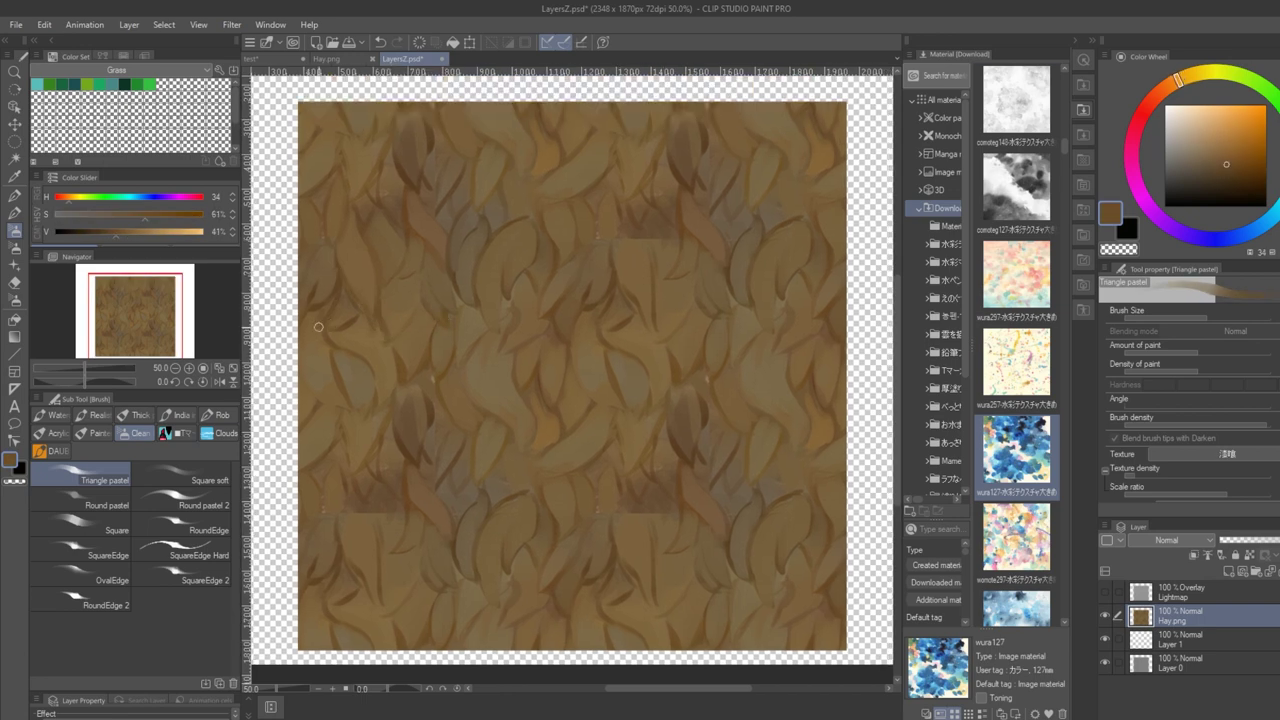
pyautogui.keyDown('alt'); pyautogui.click(441, 166); pyautogui.keyUp('alt')
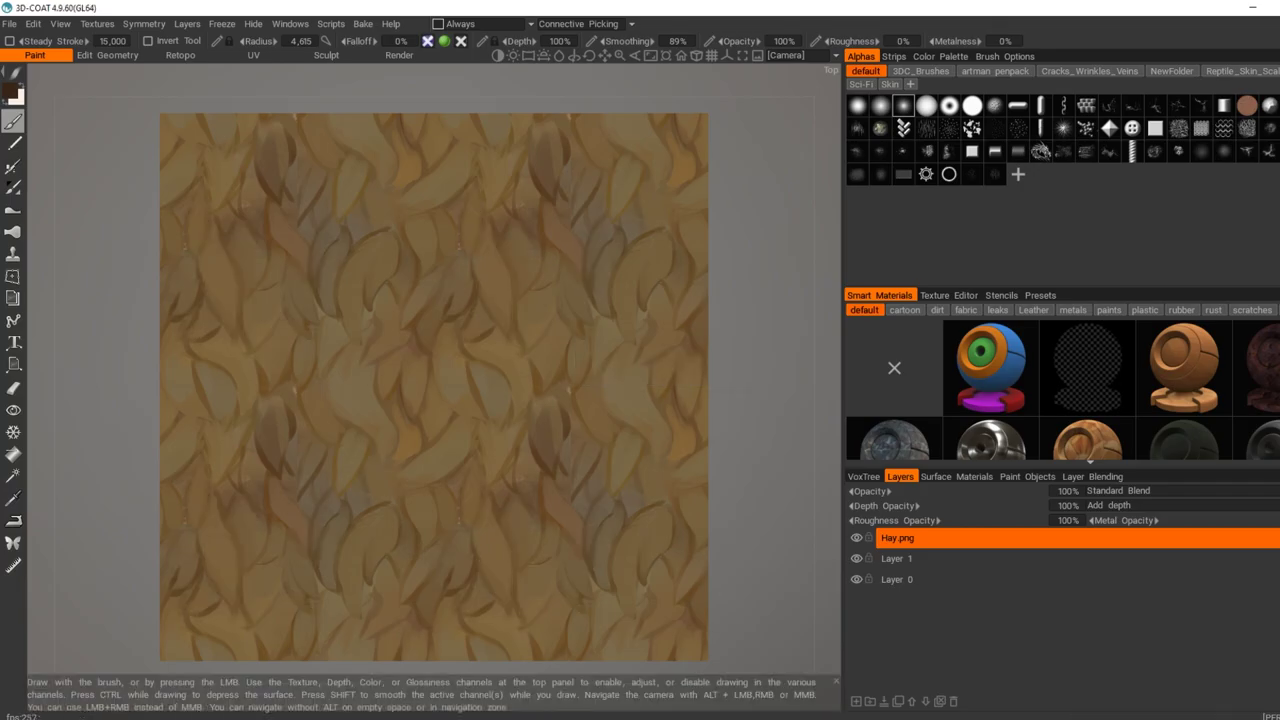
# Send the texture from 3D-Coat to Clip Studio Paint and paint an orange-brown leaf in the upper middle of the Hay.png layer
pyautogui.click(9, 23)
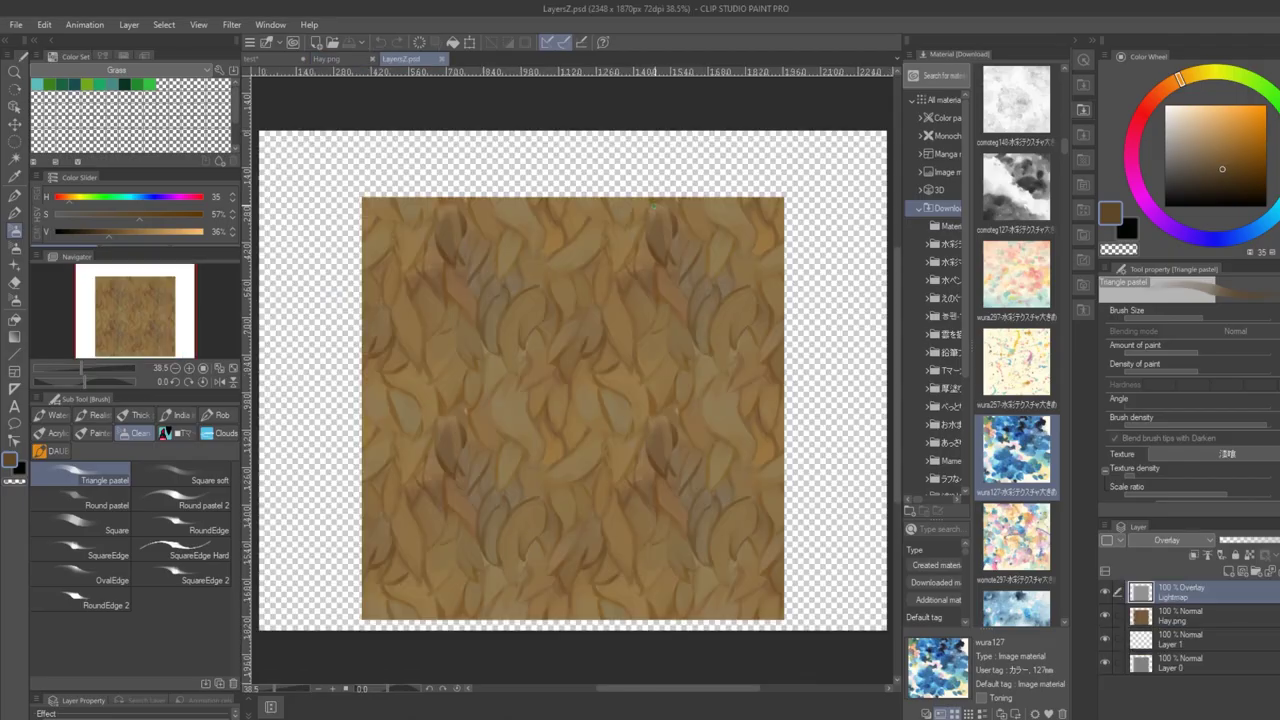
pyautogui.keyDown('alt'); pyautogui.click(532, 285); pyautogui.keyUp('alt')
pyautogui.moveTo(527, 284)
pyautogui.mouseDown()
pyautogui.moveTo(528, 305)
pyautogui.moveTo(520, 286)
pyautogui.mouseUp()
pyautogui.keyDown('alt'); pyautogui.click(522, 284); pyautogui.keyUp('alt')
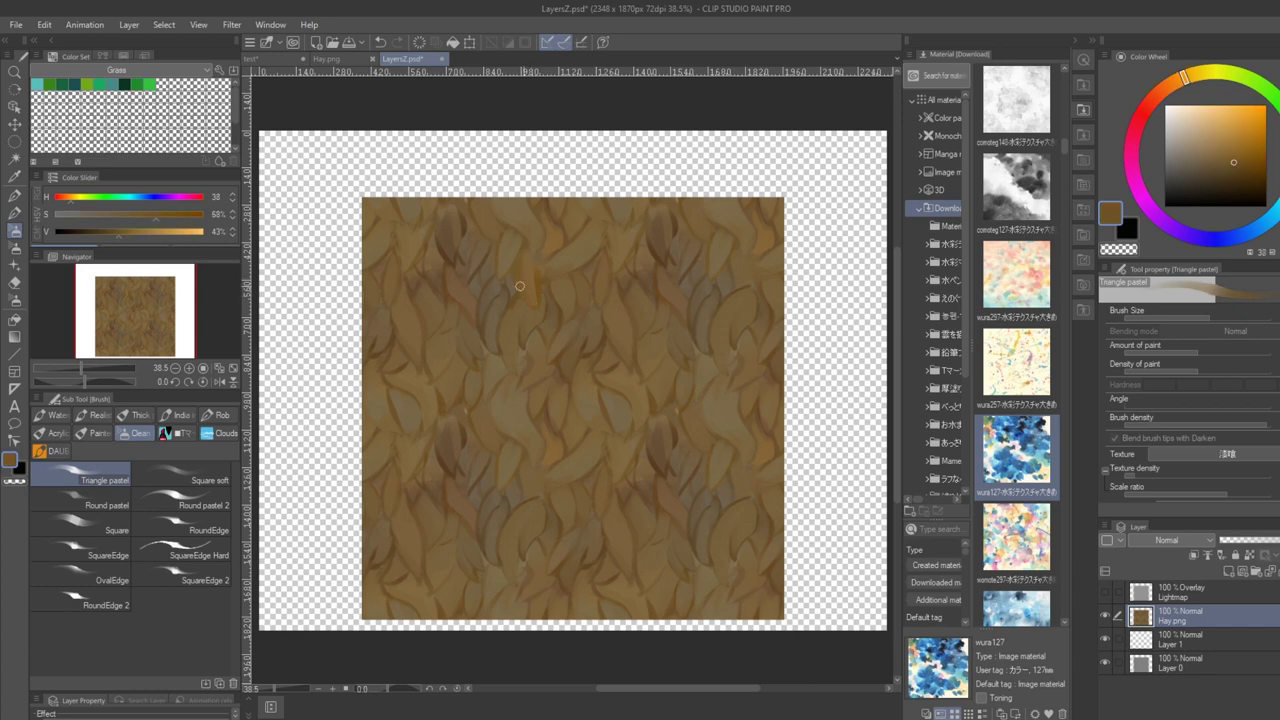
# Undo the last Triangle pastel stroke on the upper-left dark leaf and rework the nearby leaves with the RoundEdge brush
pyautogui.keyDown('alt'); pyautogui.click(455, 236); pyautogui.keyUp('alt')
pyautogui.moveTo(466, 225)
pyautogui.mouseDown()
pyautogui.moveTo(476, 254)
pyautogui.moveTo(470, 240)
pyautogui.mouseUp()
pyautogui.keyDown('alt'); pyautogui.click(472, 250); pyautogui.keyUp('alt')
pyautogui.hotkey('ctrl', 'z')
pyautogui.click(182, 525)
pyautogui.keyDown('alt'); pyautogui.click(457, 226); pyautogui.keyUp('alt')
pyautogui.keyDown('alt'); pyautogui.click(530, 271); pyautogui.keyUp('alt')
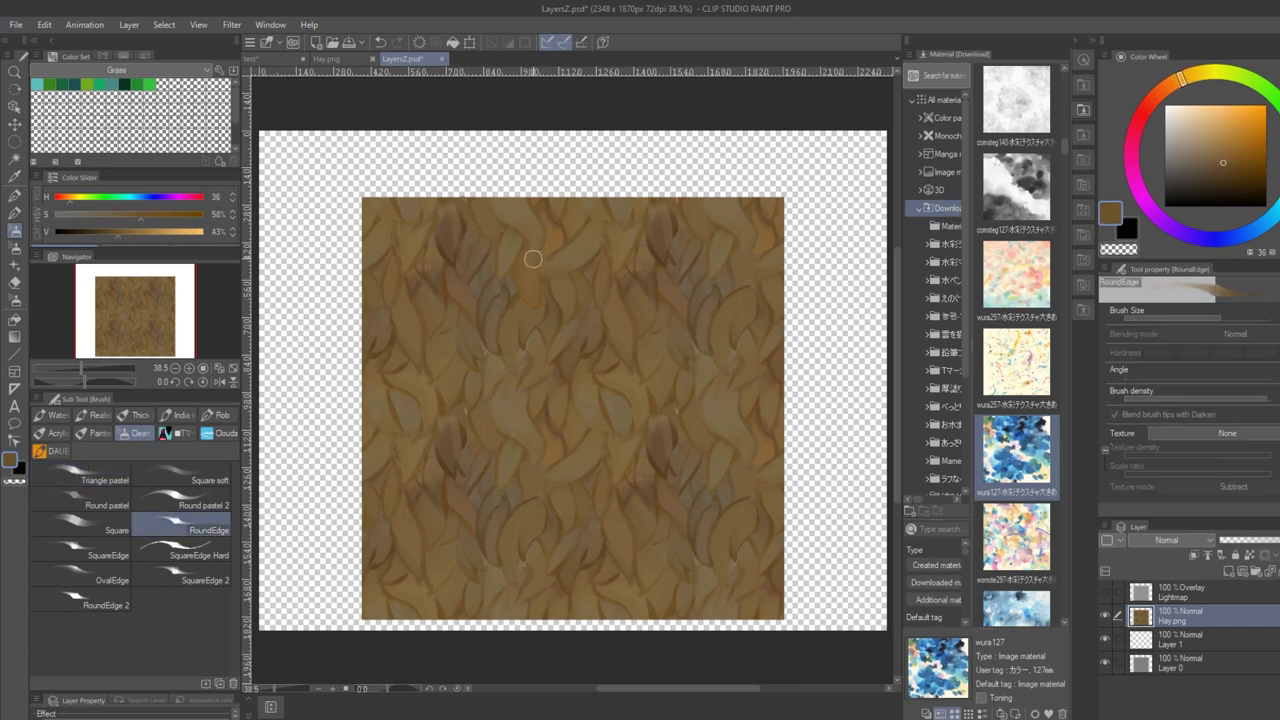
# Blend the dark leaf cluster in the lower-left tile with browns sampled from the leaves around it
pyautogui.keyDown('alt'); pyautogui.click(458, 429); pyautogui.keyUp('alt')
pyautogui.keyDown('alt'); pyautogui.click(463, 434); pyautogui.keyUp('alt')
pyautogui.keyDown('alt'); pyautogui.click(475, 495); pyautogui.keyUp('alt')
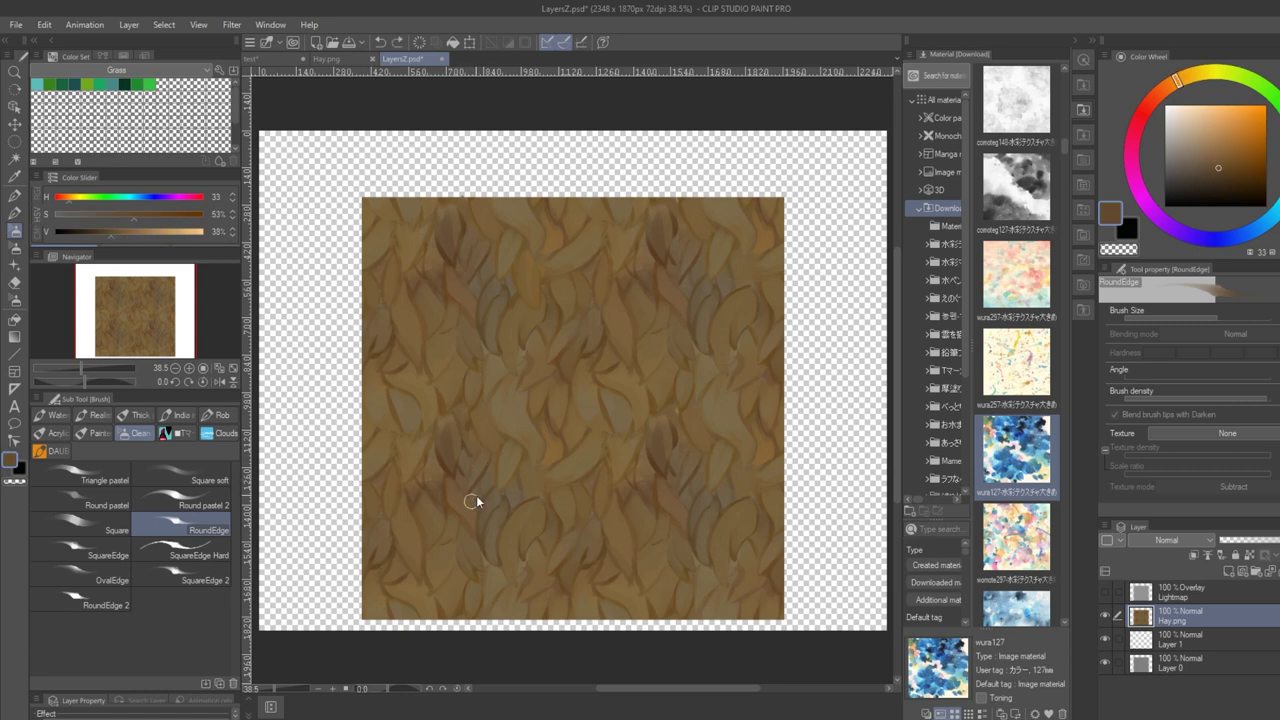
pyautogui.keyDown('alt'); pyautogui.click(481, 479); pyautogui.keyUp('alt')
# Strengthen the orange-brown leaf in the upper middle, and soften the dark leaf's repeats in 3D-Coat
pyautogui.keyDown('alt'); pyautogui.click(540, 276); pyautogui.keyUp('alt')
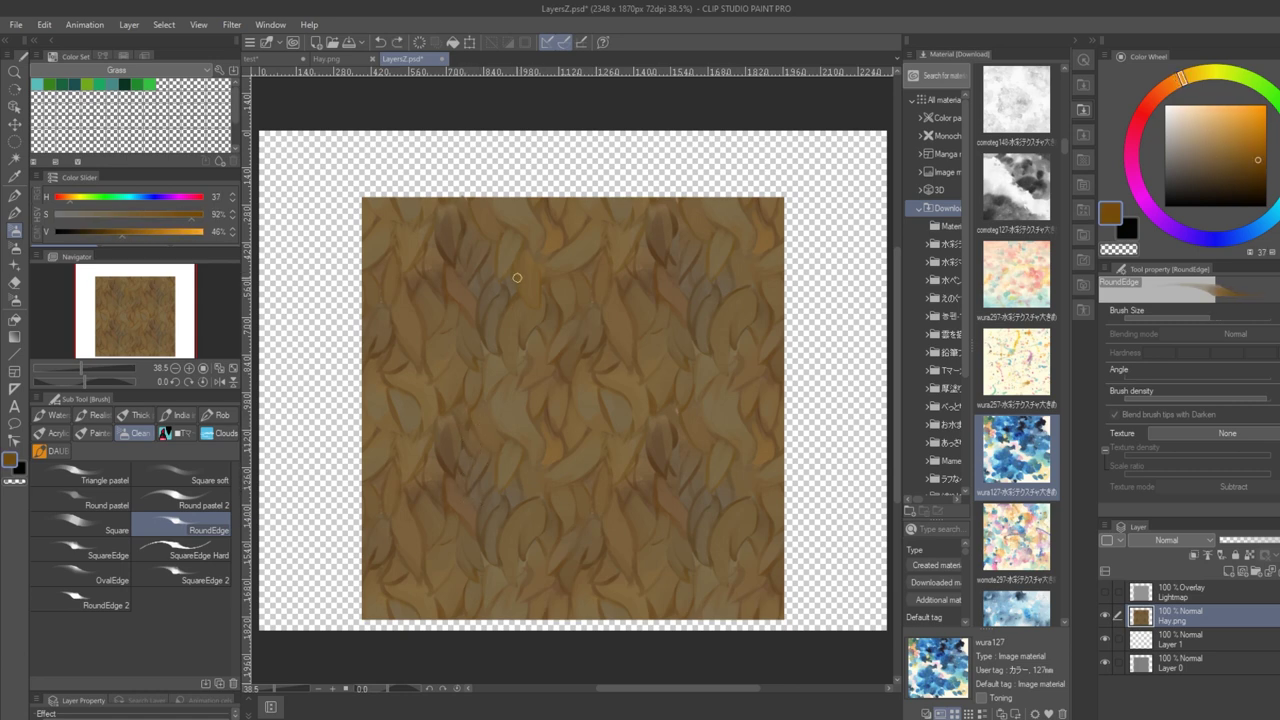
pyautogui.keyDown('alt'); pyautogui.click(460, 290); pyautogui.keyUp('alt')
pyautogui.keyDown('alt'); pyautogui.click(622, 208); pyautogui.keyUp('alt')
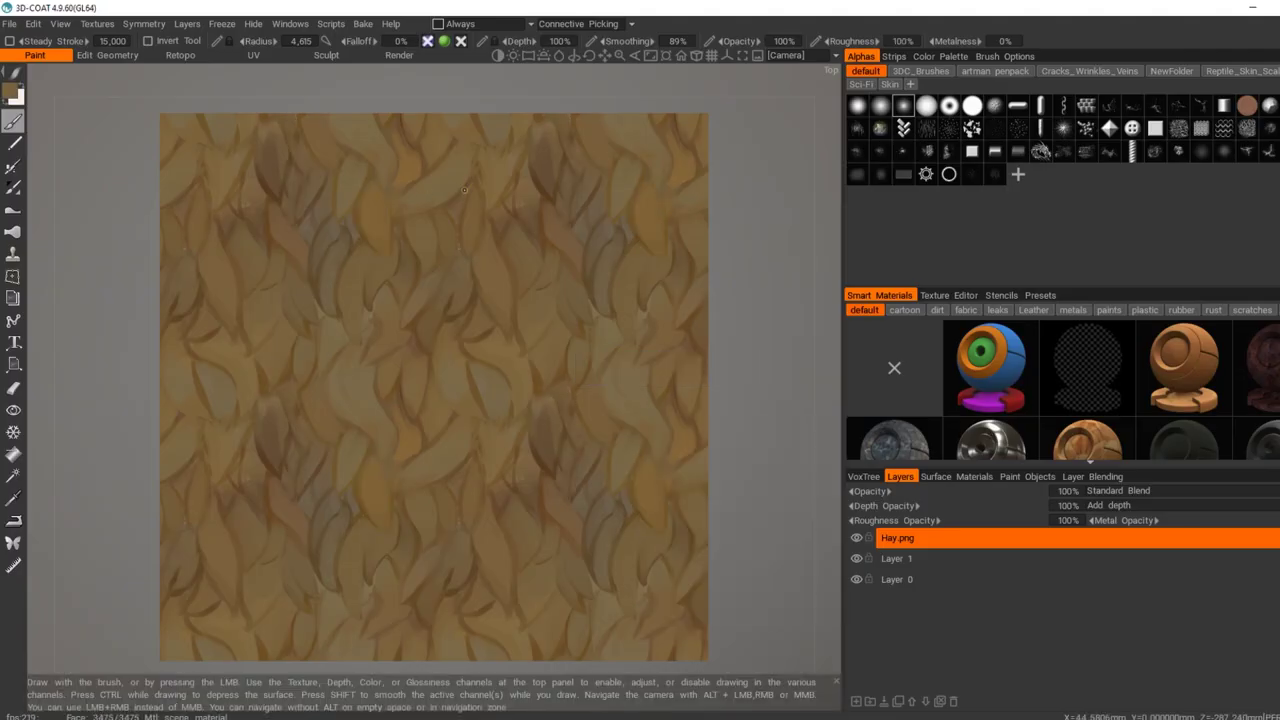
pyautogui.moveTo(260, 201); pyautogui.dragTo(268, 184)
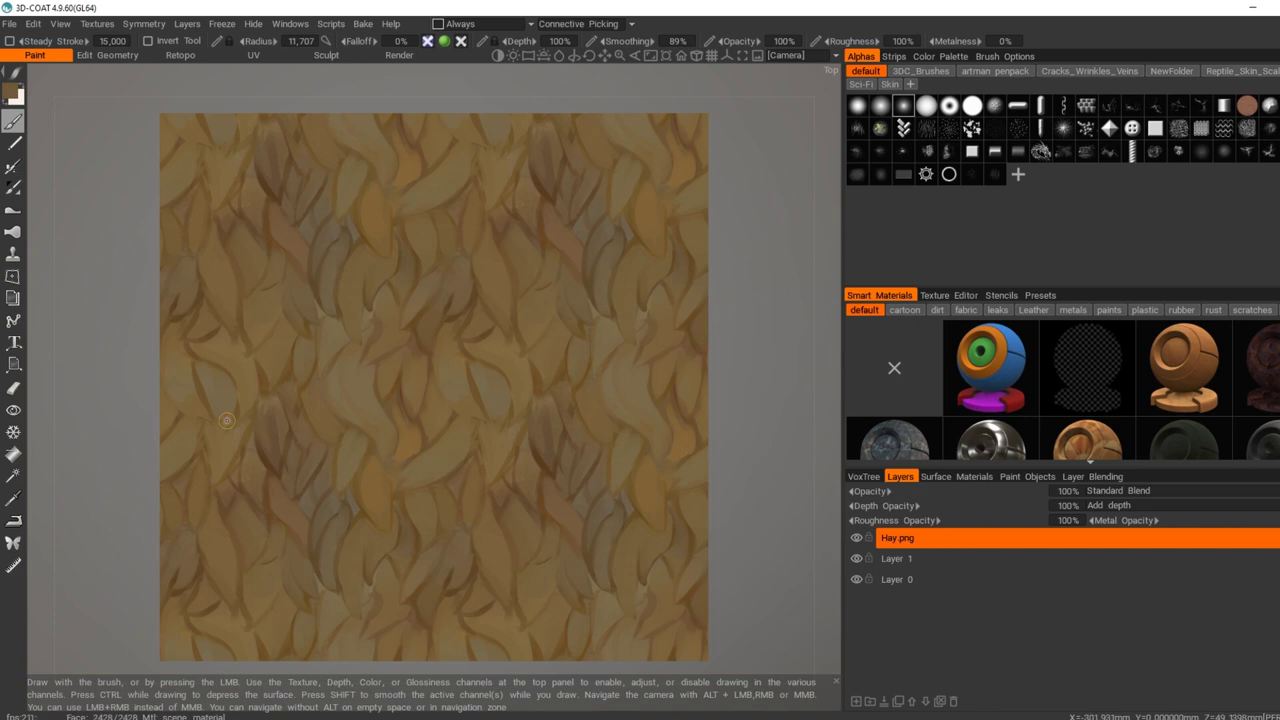
pyautogui.moveTo(227, 432); pyautogui.dragTo(229, 422)
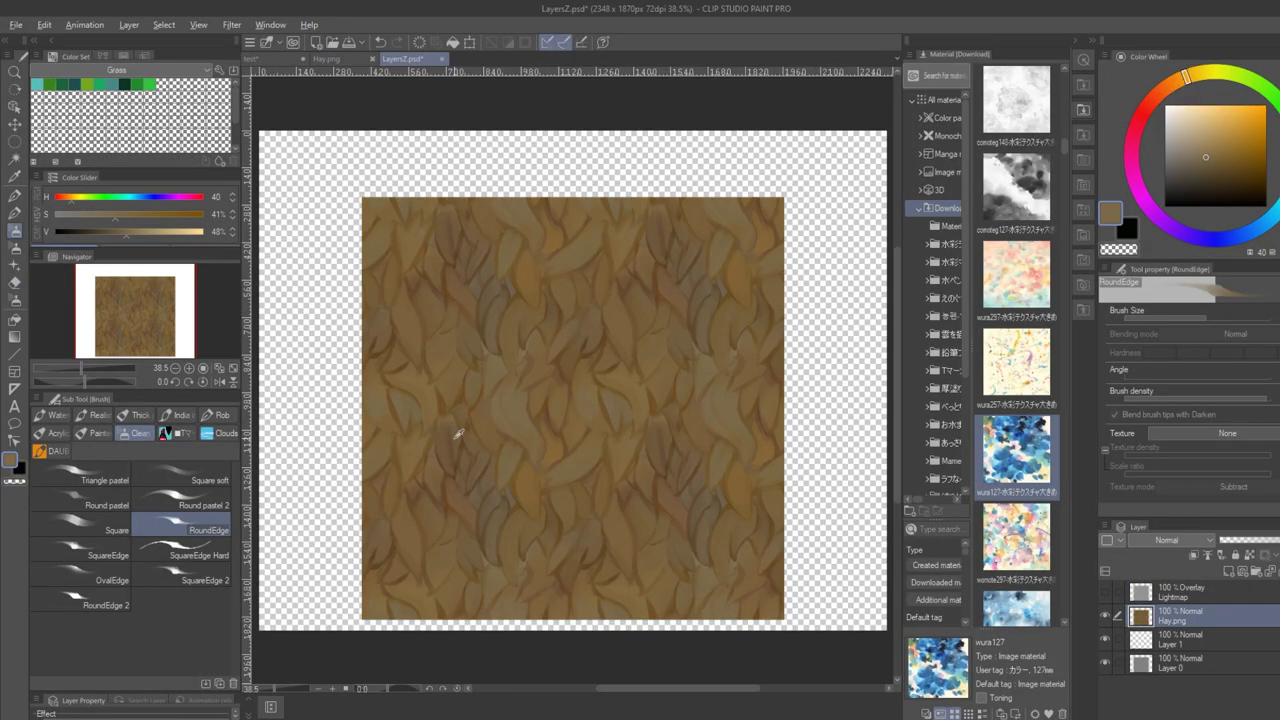
# Divide the dark leaf in the lower-left tile into smaller leaves in Clip Studio Paint using sampled browns
pyautogui.keyDown('alt'); pyautogui.moveTo(458, 434); pyautogui.dragTo(446, 330); pyautogui.keyUp('alt')
pyautogui.keyDown('alt'); pyautogui.click(446, 330); pyautogui.keyUp('alt')
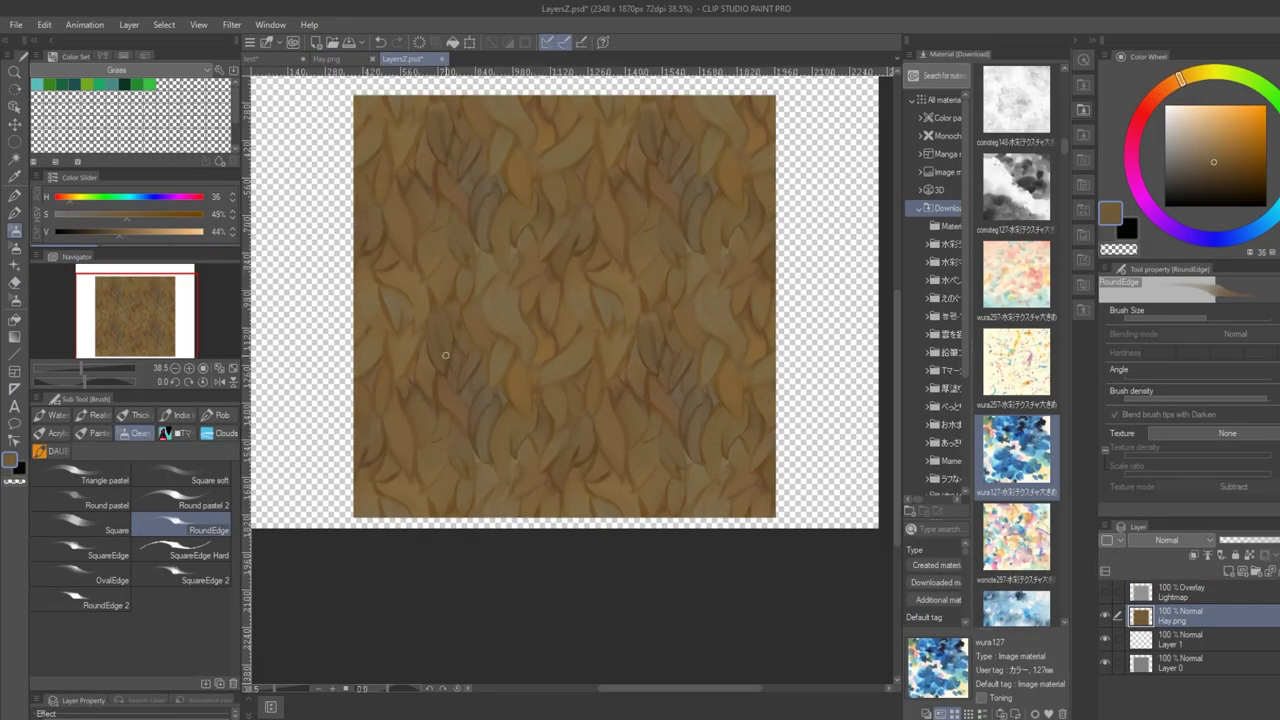
# Switch to 3D-Coat and add a new layer above Hay.png with Multiply blending
pyautogui.click(831, 712)
pyautogui.scroll(-3, 700, 390)
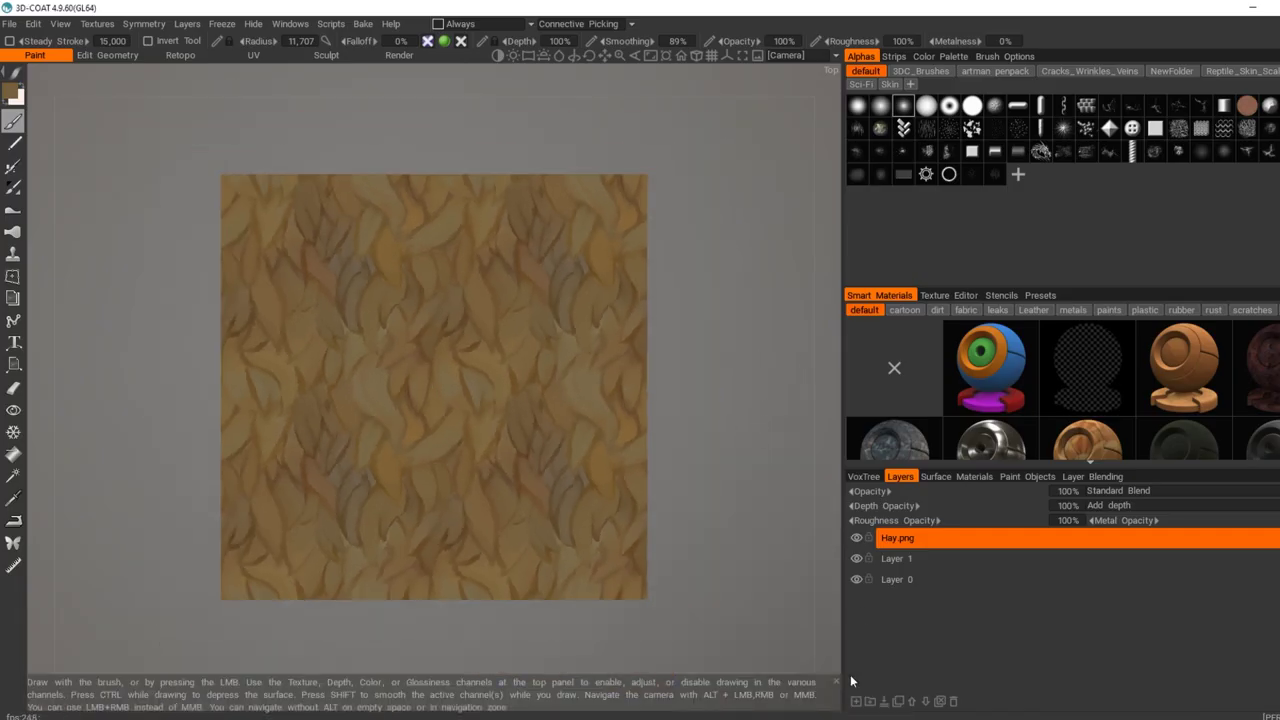
pyautogui.click(856, 701)
pyautogui.click(1125, 491)
pyautogui.click(1110, 110)
# Brush a jagged dark shadow band horizontally across the leaf texture on the Multiply layer
pyautogui.keyDown('alt'); pyautogui.moveTo(303, 266); pyautogui.dragTo(345, 305); pyautogui.keyUp('alt')
pyautogui.moveTo(358, 322)
pyautogui.mouseDown()
pyautogui.moveTo(485, 353)
pyautogui.moveTo(575, 345)
pyautogui.mouseUp()
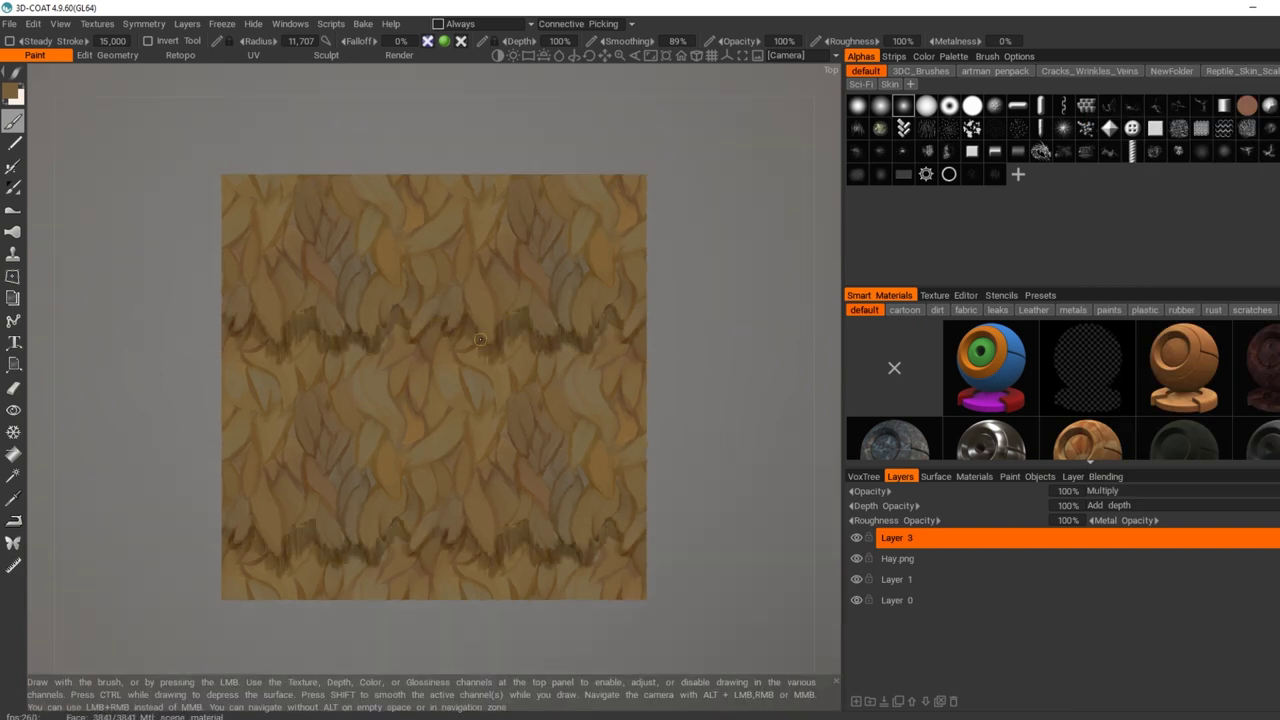
pyautogui.moveTo(480, 340); pyautogui.dragTo(402, 342)
pyautogui.moveTo(508, 342); pyautogui.dragTo(512, 370)
# Choose a brighter brown as the paint colour for the shadow band
pyautogui.click(10, 90)
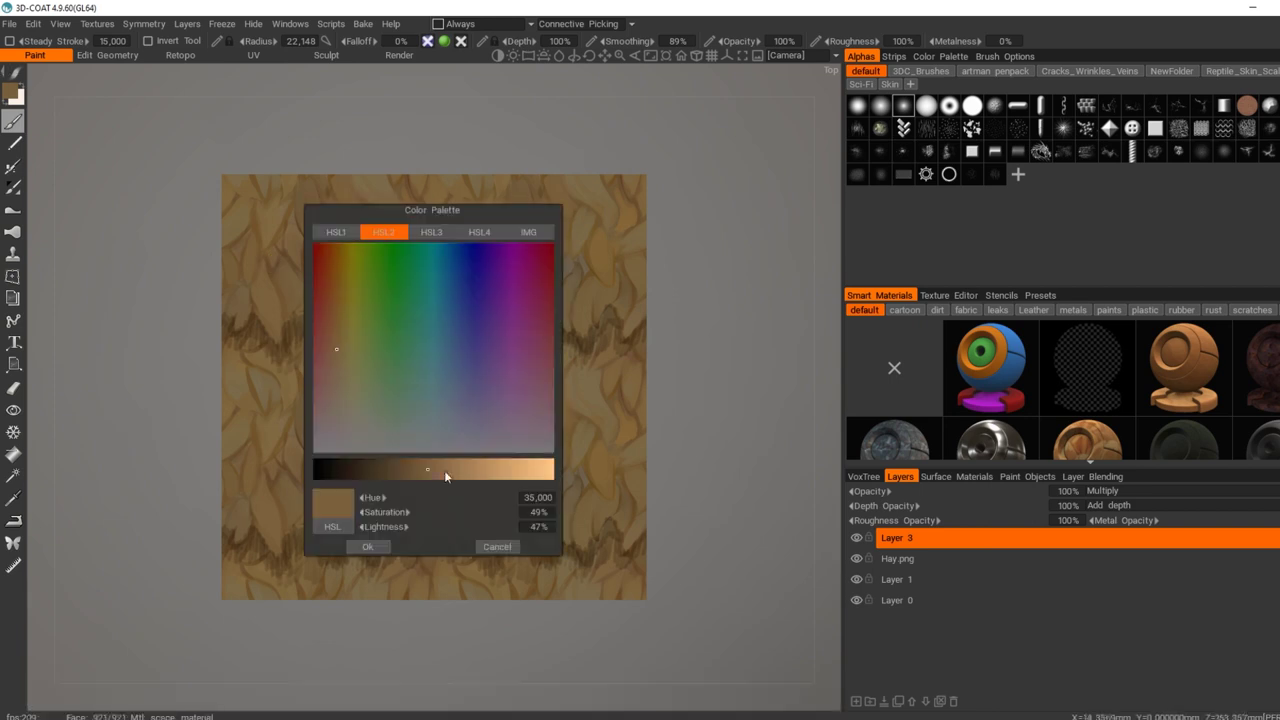
pyautogui.click(446, 474)
pyautogui.click(369, 546)
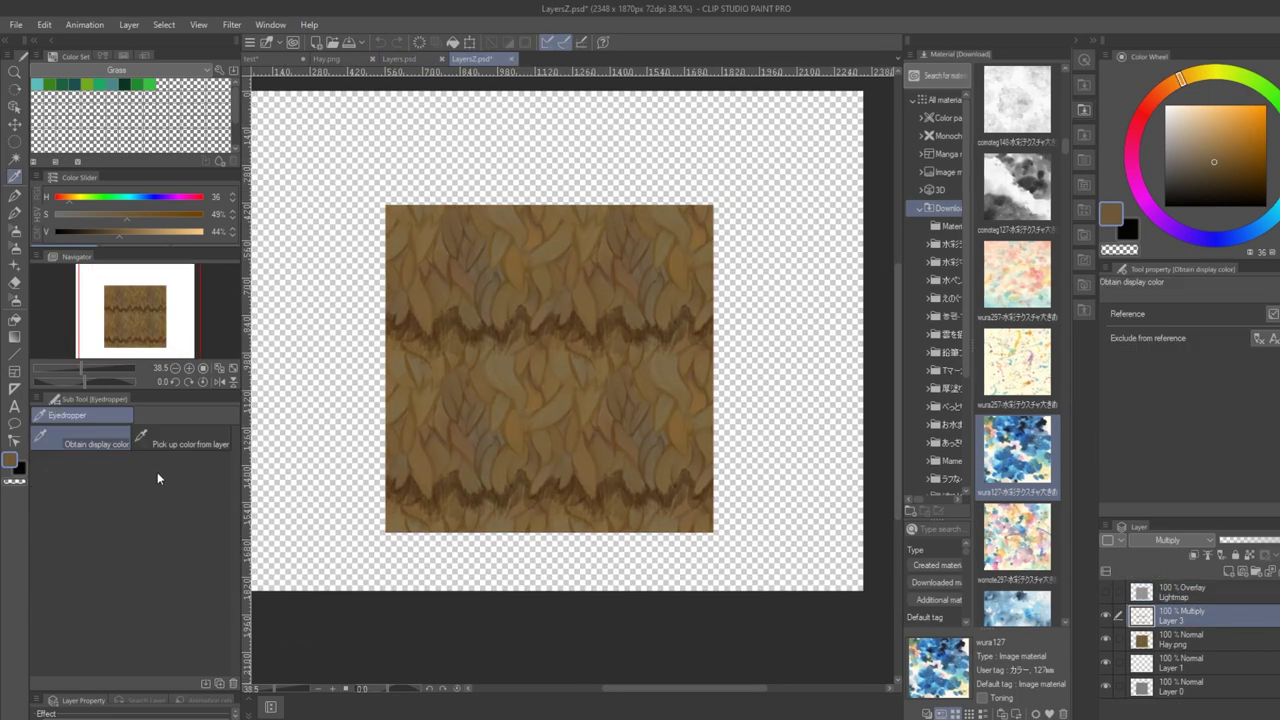
# Switch to Clip Studio Paint, strengthen the upper shadow band with a reddish-brown Triangle pastel, and blend its lower edge
pyautogui.click(105, 480)
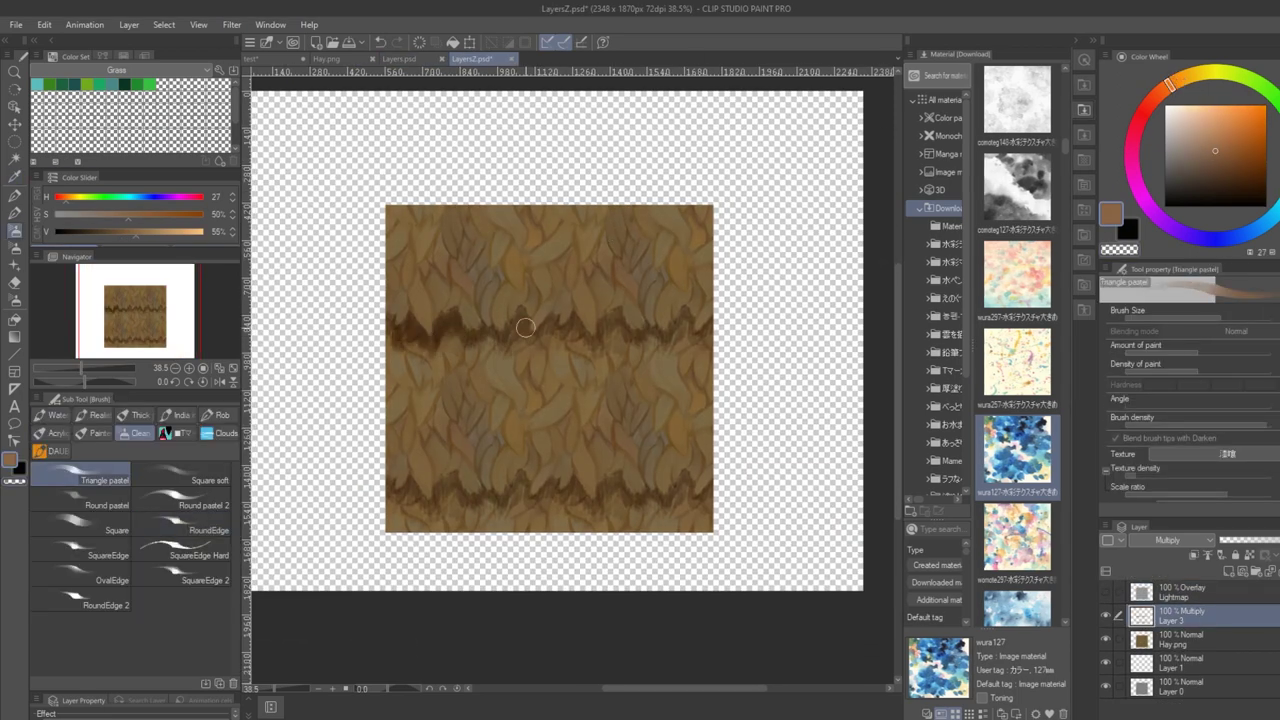
pyautogui.hotkey('alt', 'Tab')
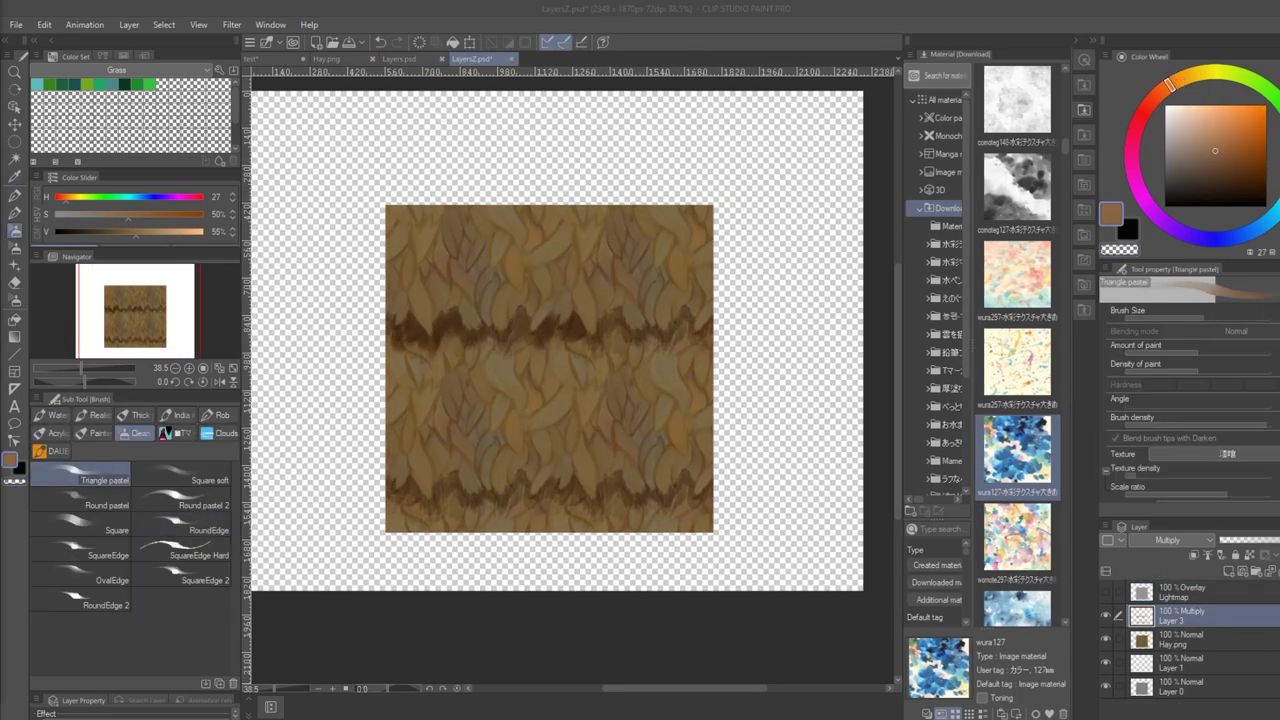
pyautogui.click(521, 314)
pyautogui.press('j')
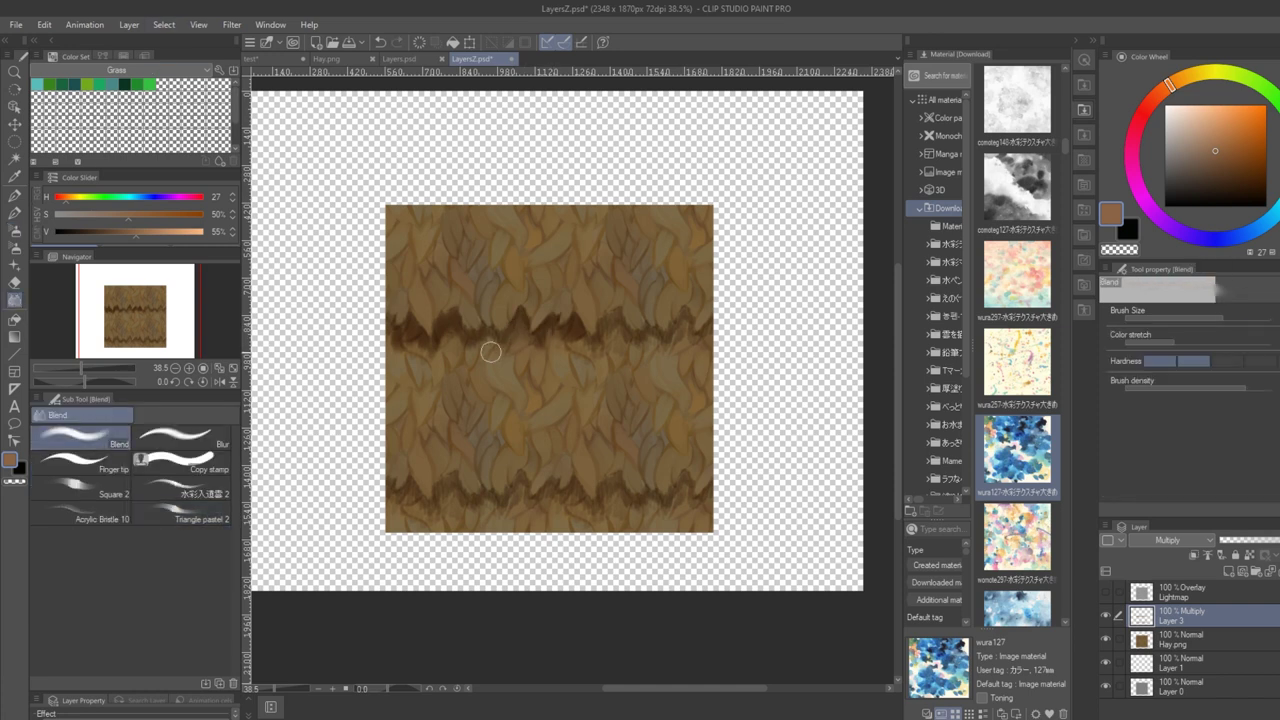
pyautogui.press('b')
pyautogui.press('c')
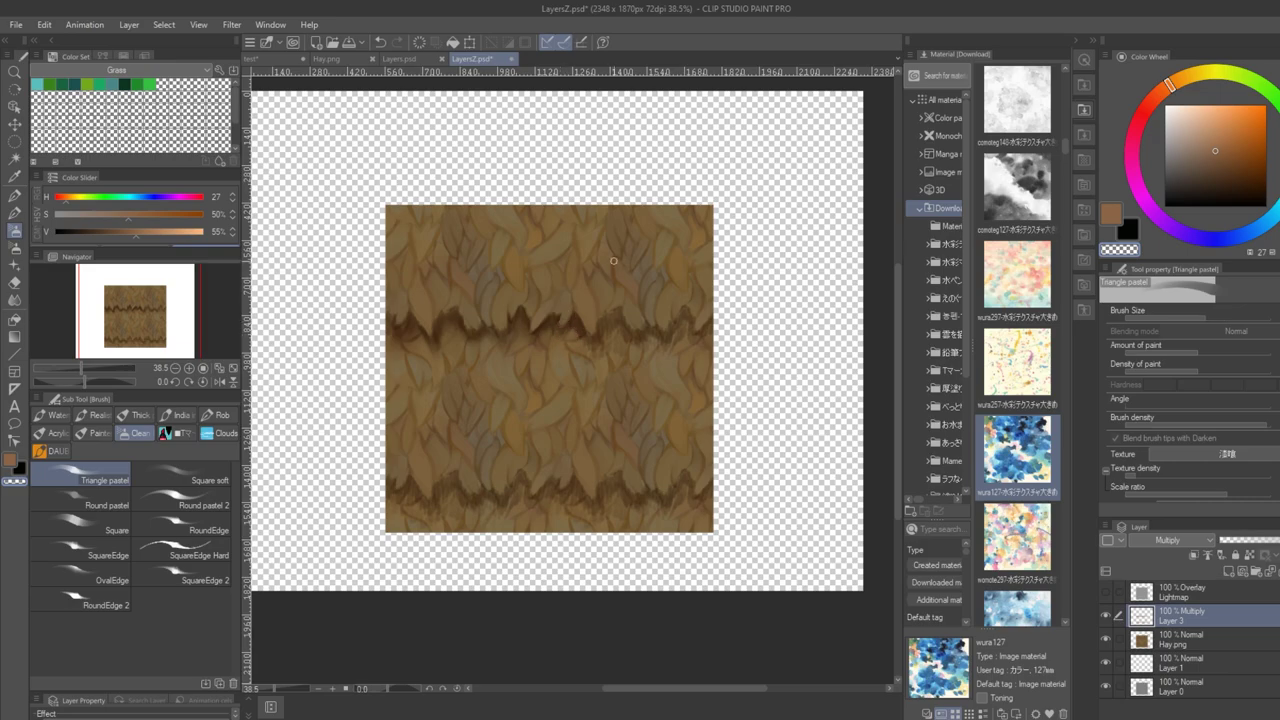
# Save the repainted file, return to 3D-Coat, and lower the opacity of Multiply Layer 3
pyautogui.hotkey('ctrl', 's')
pyautogui.hotkey('alt', 'Tab')
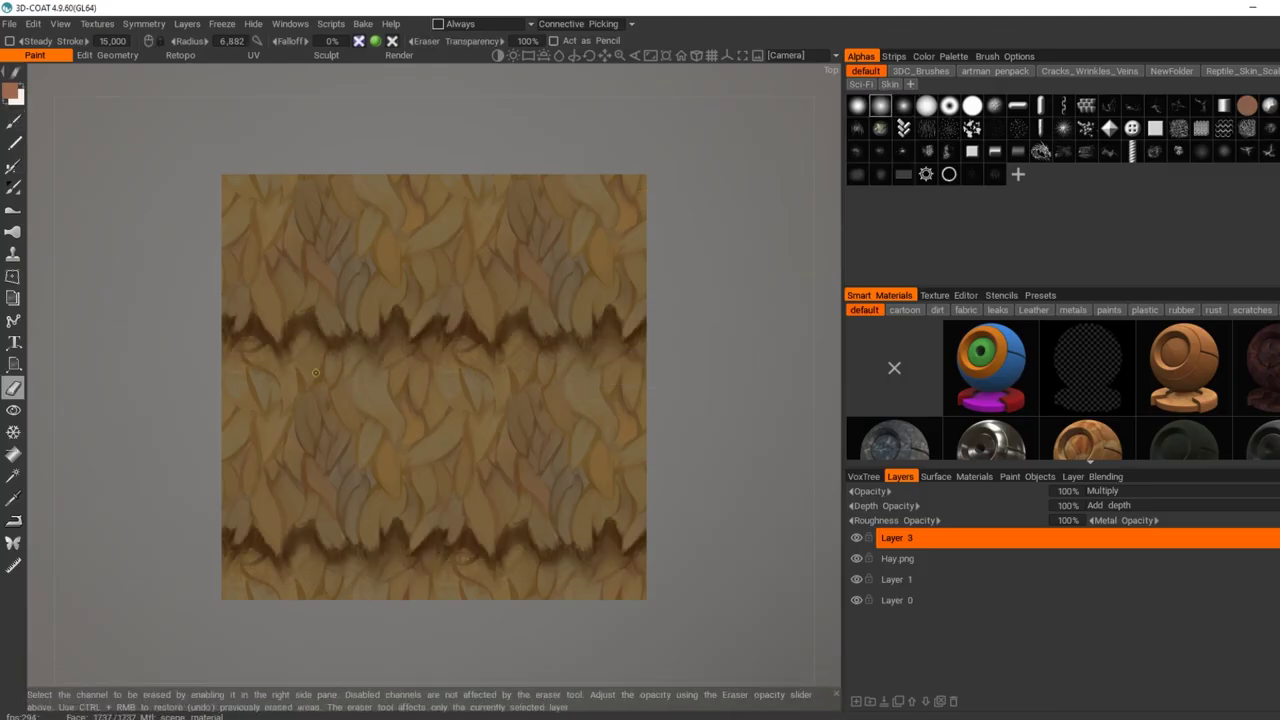
pyautogui.moveTo(940, 492); pyautogui.dragTo(918, 493)
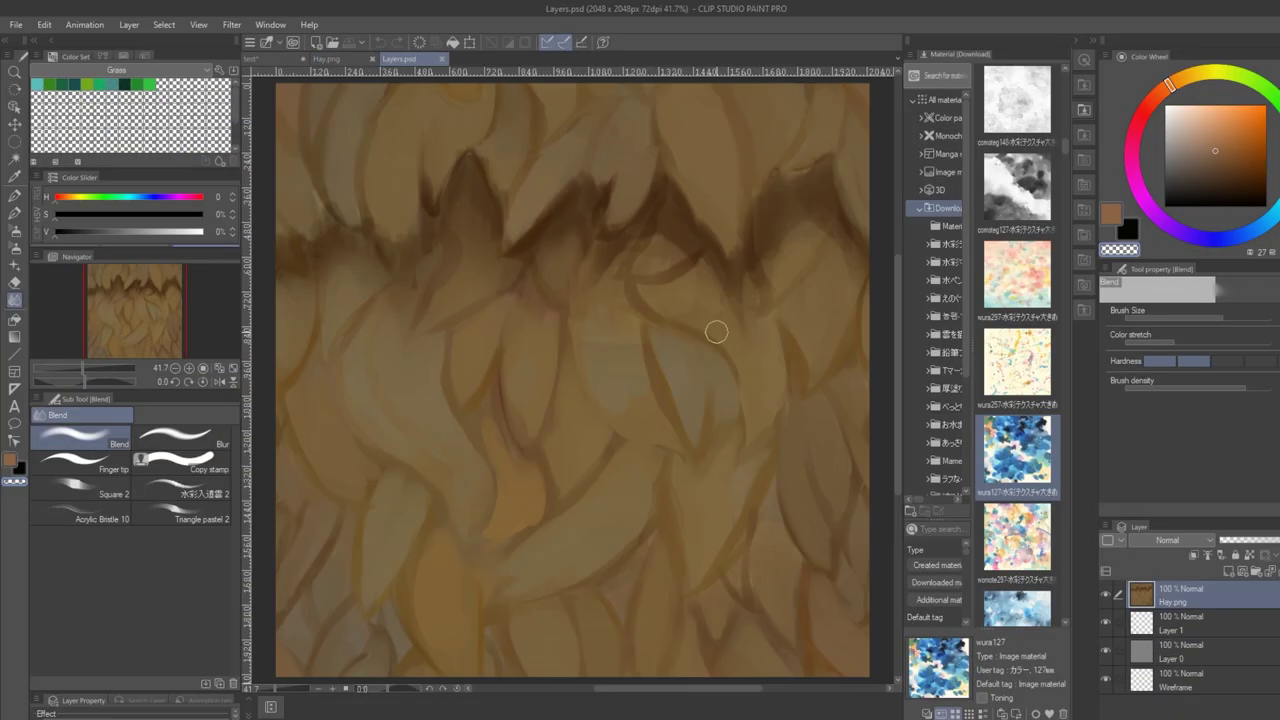
# In Clip Studio Paint, soften the central shadow on the Hay.png layer and repaint the leaf tips around the left shadow peak using sampled browns
pyautogui.moveTo(717, 332); pyautogui.dragTo(704, 343, button='middle')
pyautogui.moveTo(650, 220); pyautogui.dragTo(623, 237)
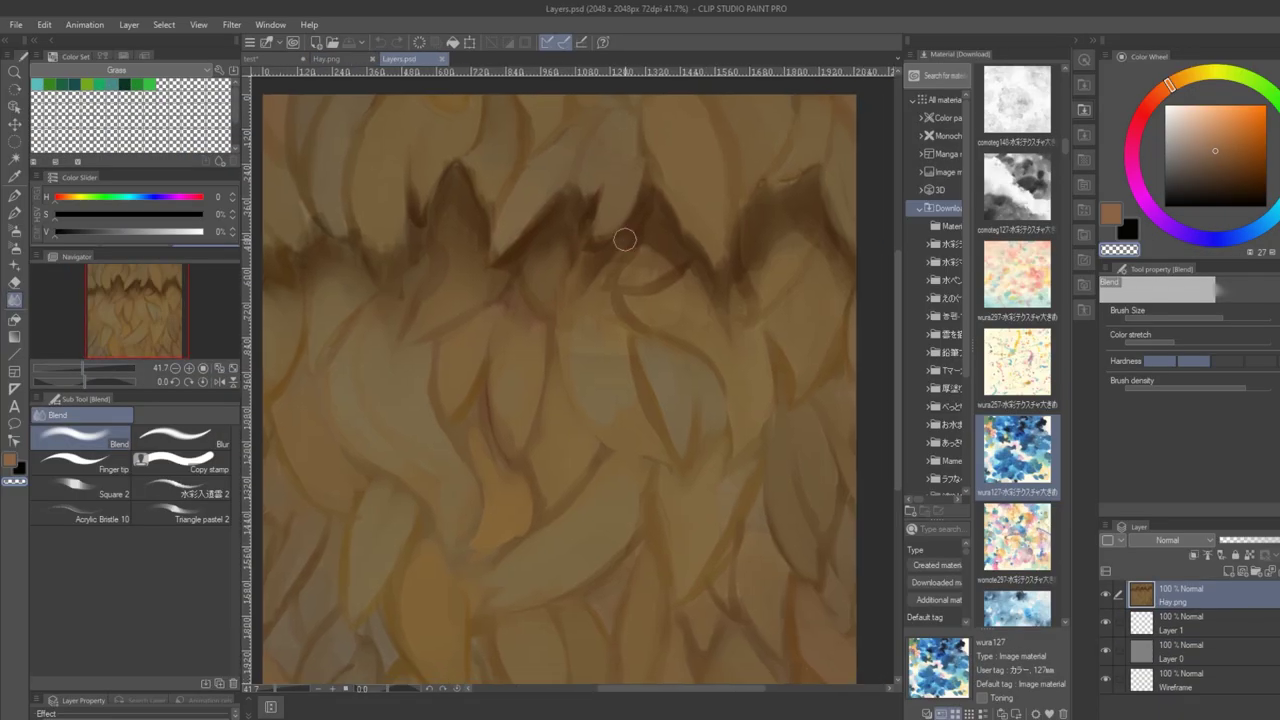
pyautogui.press('b')
pyautogui.keyDown('alt'); pyautogui.click(398, 190); pyautogui.keyUp('alt')
pyautogui.moveTo(412, 184)
pyautogui.mouseDown()
pyautogui.moveTo(418, 220)
pyautogui.moveTo(432, 212)
pyautogui.moveTo(394, 288)
pyautogui.mouseUp()
pyautogui.keyDown('alt'); pyautogui.click(450, 200); pyautogui.keyUp('alt')
pyautogui.keyDown('alt'); pyautogui.click(366, 231); pyautogui.keyUp('alt')
# Refine the leaf edges and shading at the left end of the shadow band with sampled browns
pyautogui.moveTo(350, 255); pyautogui.dragTo(404, 275, button='middle')
pyautogui.keyDown('alt'); pyautogui.click(378, 268); pyautogui.keyUp('alt')
pyautogui.press('[')
pyautogui.moveTo(378, 262); pyautogui.dragTo(416, 312)
pyautogui.keyDown('alt'); pyautogui.click(397, 223); pyautogui.keyUp('alt')
pyautogui.press(']')
pyautogui.keyDown('alt'); pyautogui.click(398, 290); pyautogui.keyUp('alt')
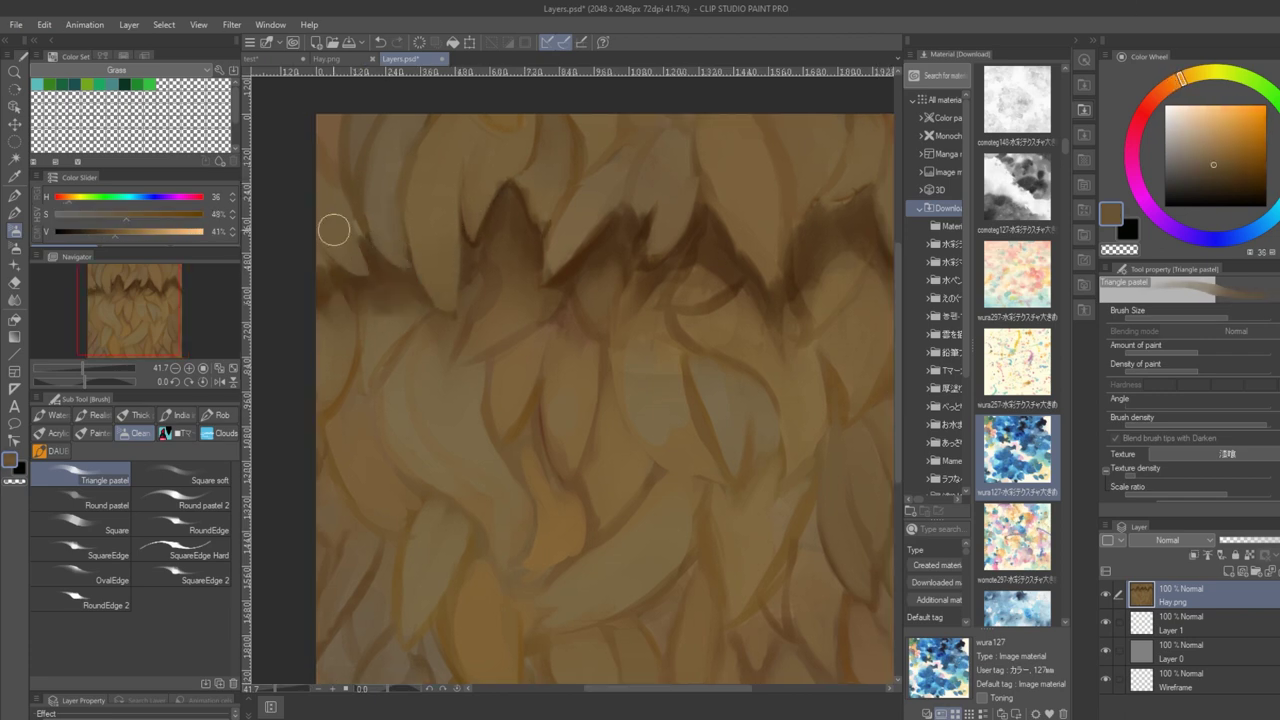
# Reshape the leaves beneath the shadow peaks and sharpen the dark edges of the middle leaf tips using sampled colours
pyautogui.moveTo(602, 261); pyautogui.dragTo(552, 222, button='middle')
pyautogui.keyDown('alt'); pyautogui.click(514, 290); pyautogui.keyUp('alt')
pyautogui.moveTo(514, 291); pyautogui.dragTo(511, 247)
pyautogui.keyDown('alt'); pyautogui.click(511, 222); pyautogui.keyUp('alt')
pyautogui.moveTo(563, 174); pyautogui.dragTo(527, 186, button='middle')
pyautogui.keyDown('alt'); pyautogui.click(529, 188); pyautogui.keyUp('alt')
pyautogui.press('[')
pyautogui.moveTo(529, 188)
pyautogui.mouseDown()
pyautogui.moveTo(547, 217)
pyautogui.moveTo(557, 211)
pyautogui.mouseUp()
pyautogui.keyDown('alt'); pyautogui.click(530, 253); pyautogui.keyUp('alt')
pyautogui.moveTo(550, 192); pyautogui.dragTo(523, 238, button='middle')
pyautogui.keyDown('alt'); pyautogui.click(535, 240); pyautogui.keyUp('alt')
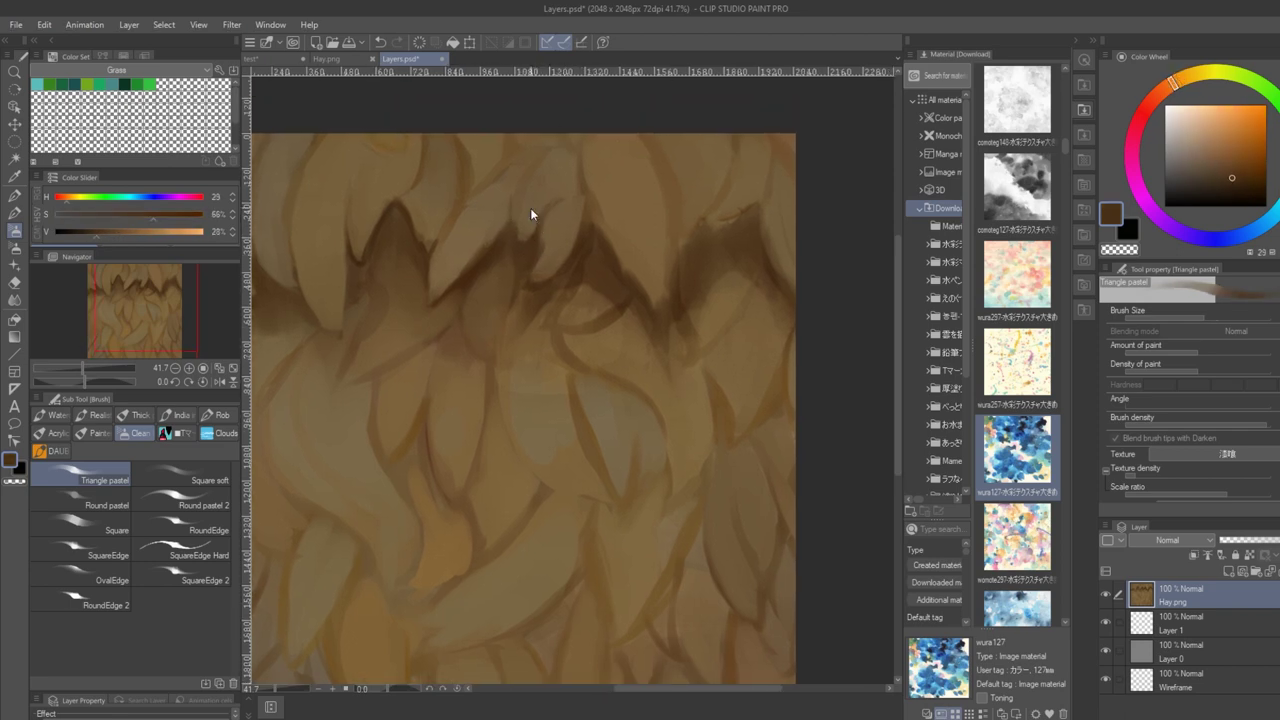
# Paint a small pointed leaf tip overlapping the middle of the shadow band and blend its surrounding shadow
pyautogui.keyDown('alt'); pyautogui.click(536, 212); pyautogui.keyUp('alt')
pyautogui.moveTo(540, 199); pyautogui.dragTo(532, 264)
pyautogui.keyDown('alt'); pyautogui.click(530, 268); pyautogui.keyUp('alt')
pyautogui.keyDown('alt'); pyautogui.click(598, 290); pyautogui.keyUp('alt')
pyautogui.press('j')
pyautogui.press('b')
pyautogui.keyDown('alt'); pyautogui.click(535, 309); pyautogui.keyUp('alt')
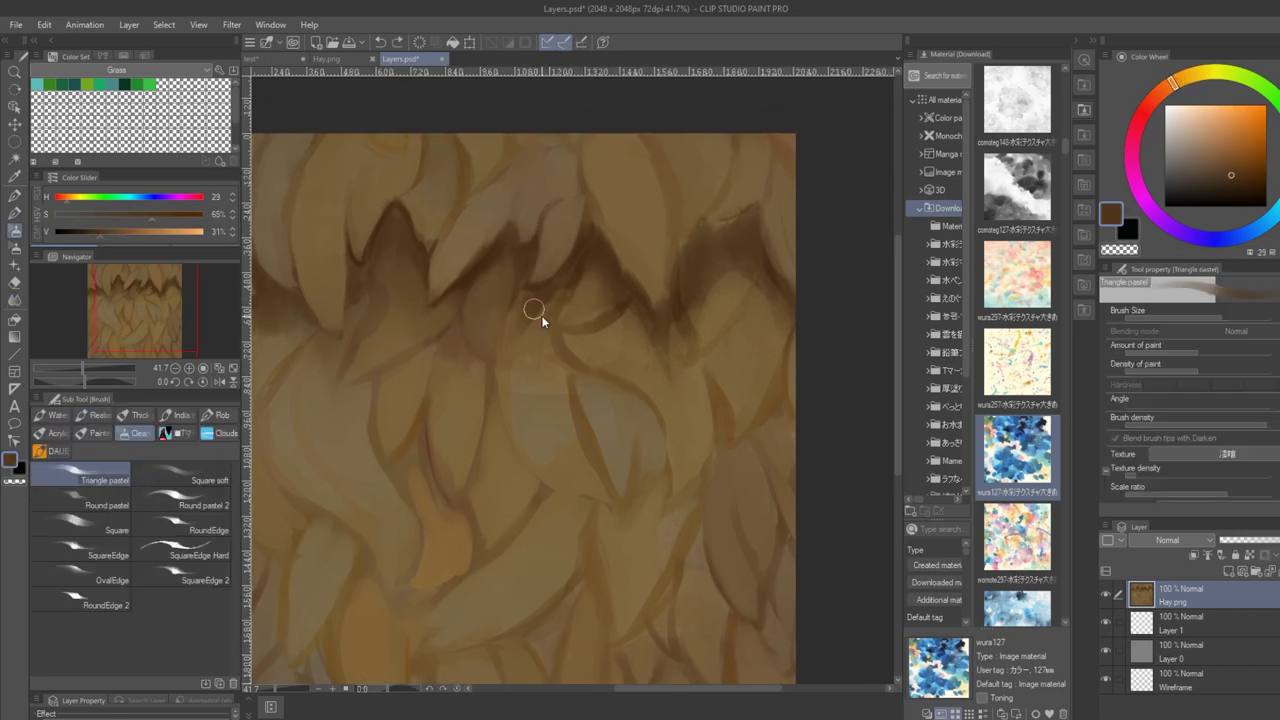
# Separate a small triangular leaf from the shadow right of the band's middle using sampled browns
pyautogui.keyDown('alt'); pyautogui.click(577, 276); pyautogui.keyUp('alt')
pyautogui.keyDown('alt'); pyautogui.click(554, 318); pyautogui.keyUp('alt')
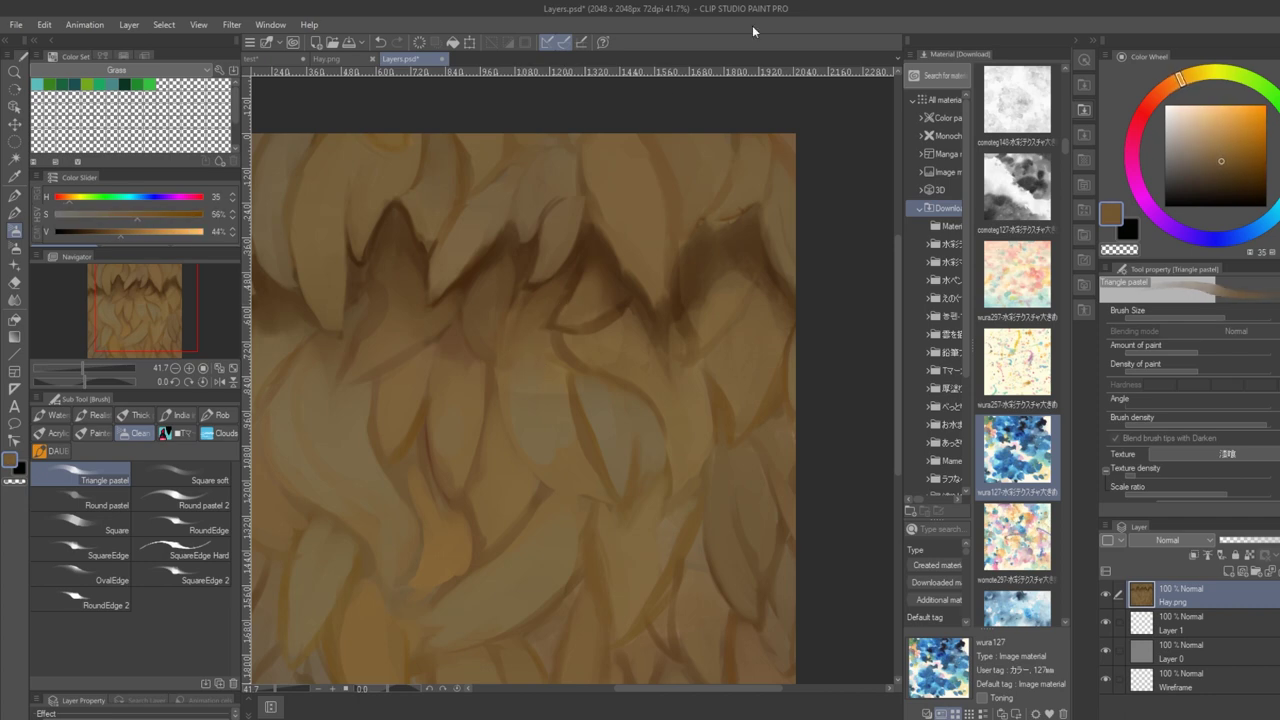
pyautogui.keyDown('alt'); pyautogui.click(568, 309); pyautogui.keyUp('alt')
# Sharpen the long leaf tip and dark arch at the right end of the shadow band, and blend the shading below
pyautogui.keyDown('alt'); pyautogui.click(657, 288); pyautogui.keyUp('alt')
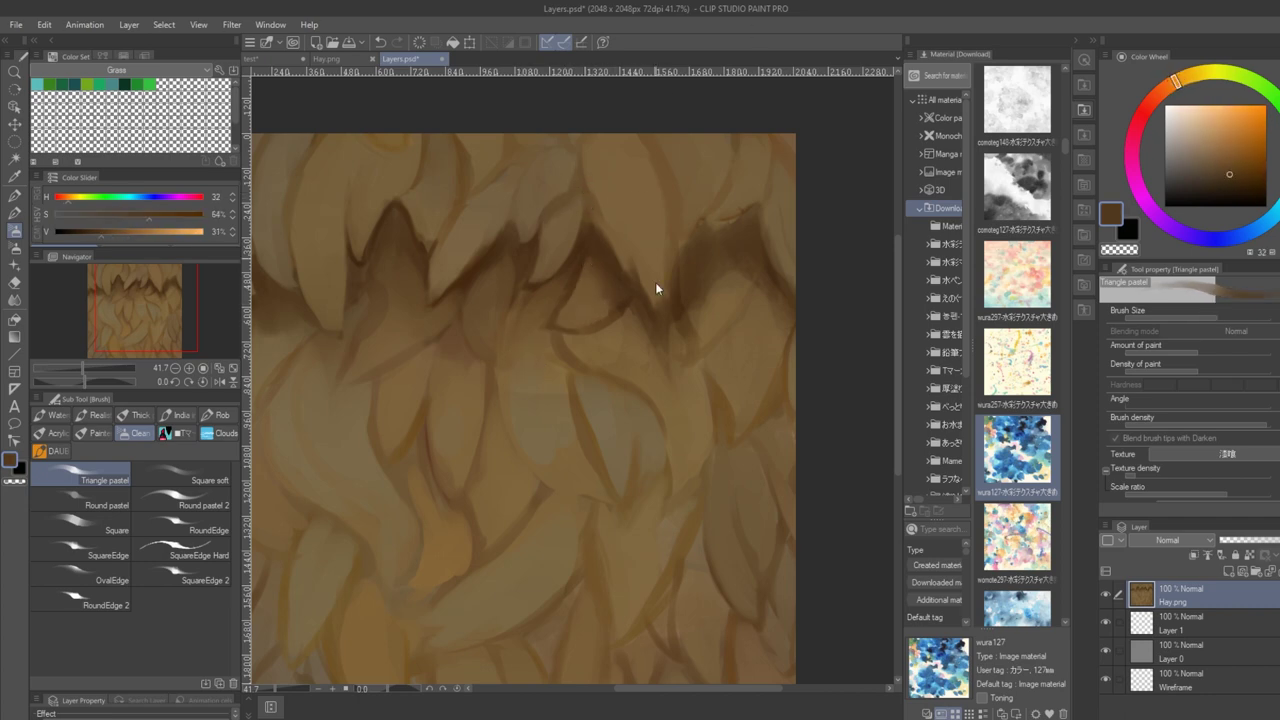
pyautogui.moveTo(660, 262); pyautogui.dragTo(667, 300)
pyautogui.moveTo(688, 244); pyautogui.dragTo(750, 216)
pyautogui.keyDown('alt'); pyautogui.click(704, 318); pyautogui.keyUp('alt')
pyautogui.press('j')
pyautogui.press('b')
pyautogui.keyDown('alt'); pyautogui.click(699, 337); pyautogui.keyUp('alt')
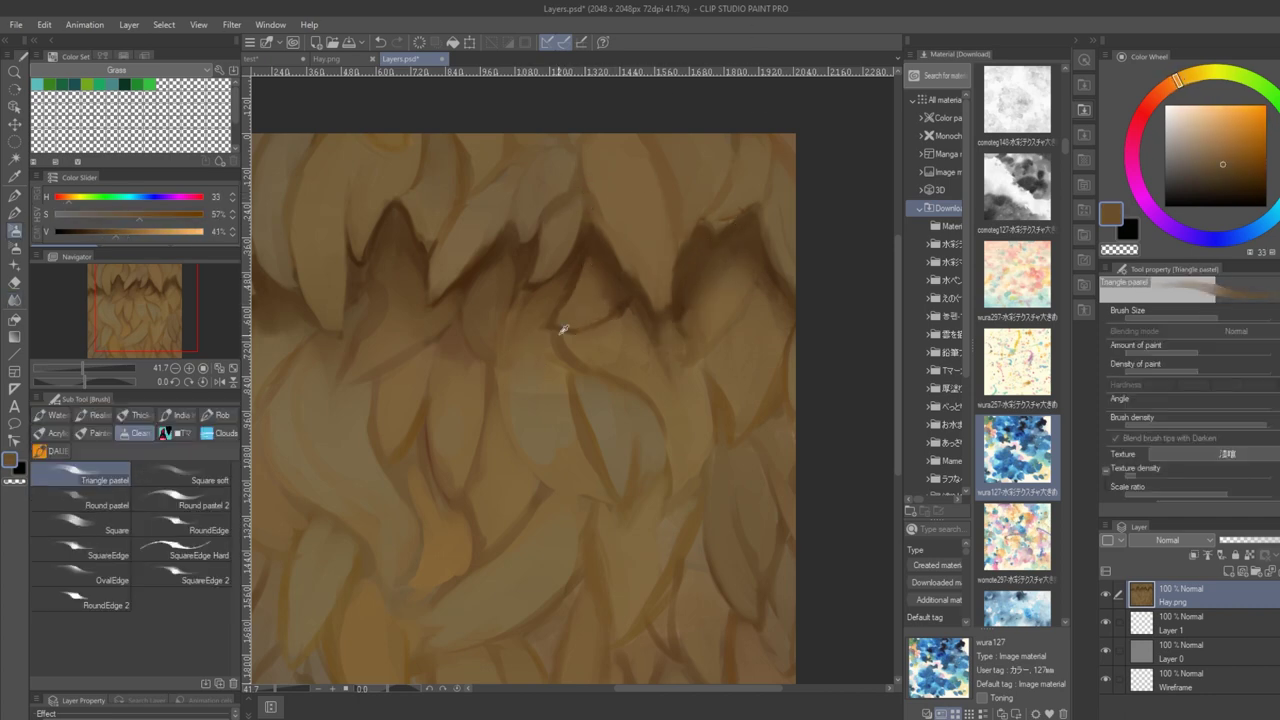
# Clean up the leaf shapes under the right half of the shadow band with sampled browns
pyautogui.moveTo(575, 326); pyautogui.dragTo(554, 229, button='middle')
pyautogui.keyDown('alt'); pyautogui.click(620, 252); pyautogui.keyUp('alt')
pyautogui.keyDown('alt'); pyautogui.click(651, 171); pyautogui.keyUp('alt')
pyautogui.keyDown('alt'); pyautogui.click(677, 237); pyautogui.keyUp('alt')
pyautogui.moveTo(651, 190)
pyautogui.mouseDown(button='middle')
pyautogui.moveTo(664, 222)
pyautogui.moveTo(659, 189)
pyautogui.mouseUp(button='middle')
pyautogui.keyDown('alt'); pyautogui.click(744, 186); pyautogui.keyUp('alt')
pyautogui.moveTo(727, 151); pyautogui.dragTo(732, 157)
# Touch up and blend the left half of the shadow band, and check the tiling in 3D-Coat
pyautogui.moveTo(449, 197); pyautogui.dragTo(591, 251, button='middle')
pyautogui.keyDown('alt'); pyautogui.click(465, 272); pyautogui.keyUp('alt')
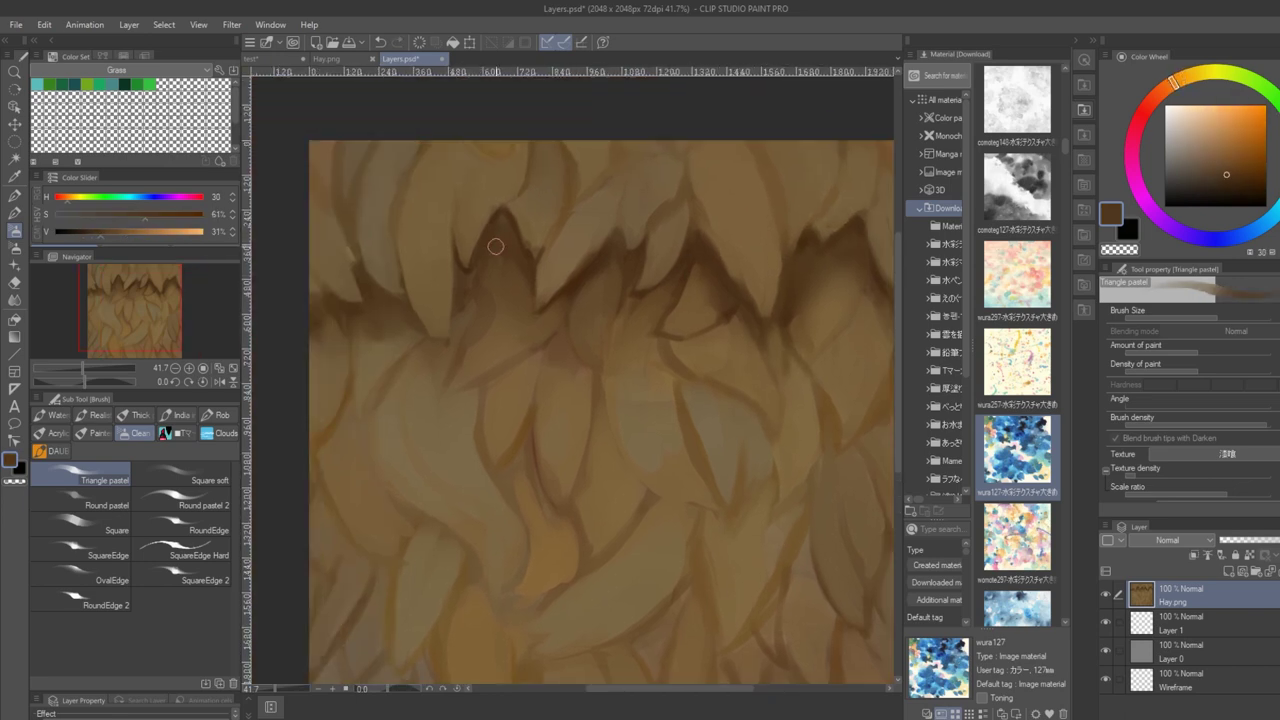
pyautogui.keyDown('alt'); pyautogui.click(364, 197); pyautogui.keyUp('alt')
pyautogui.press('j')
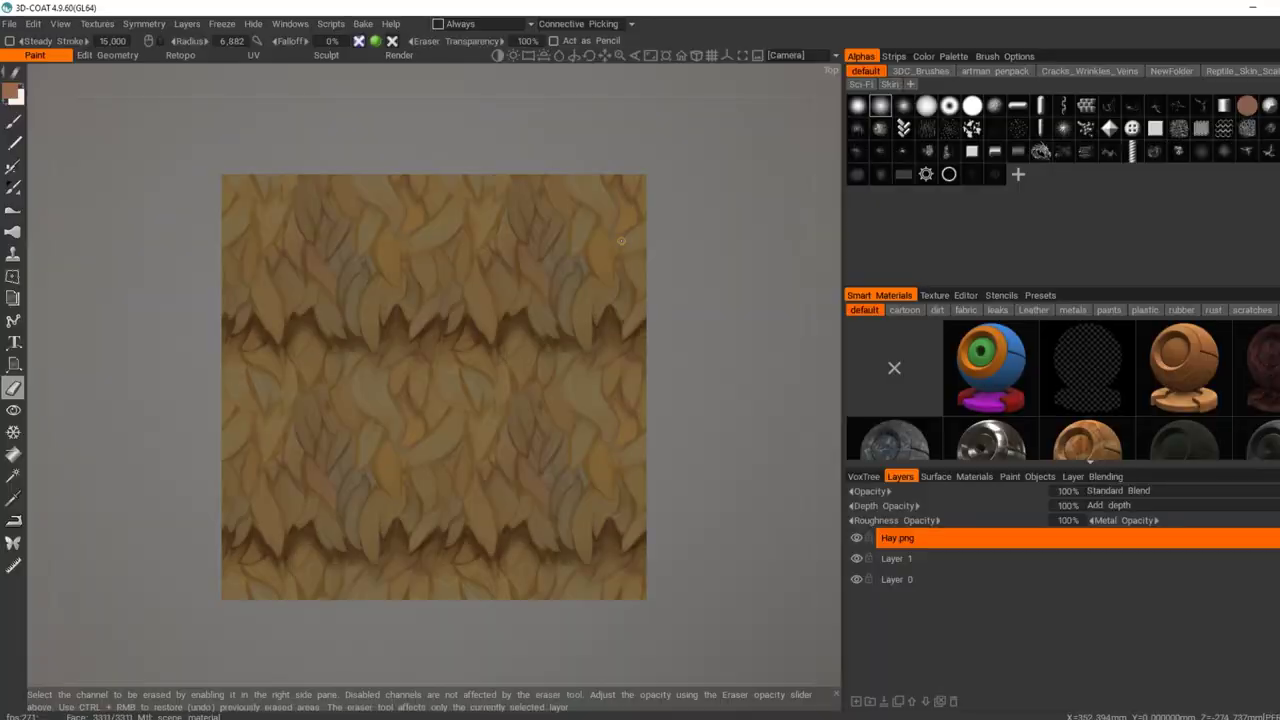
pyautogui.press('b')
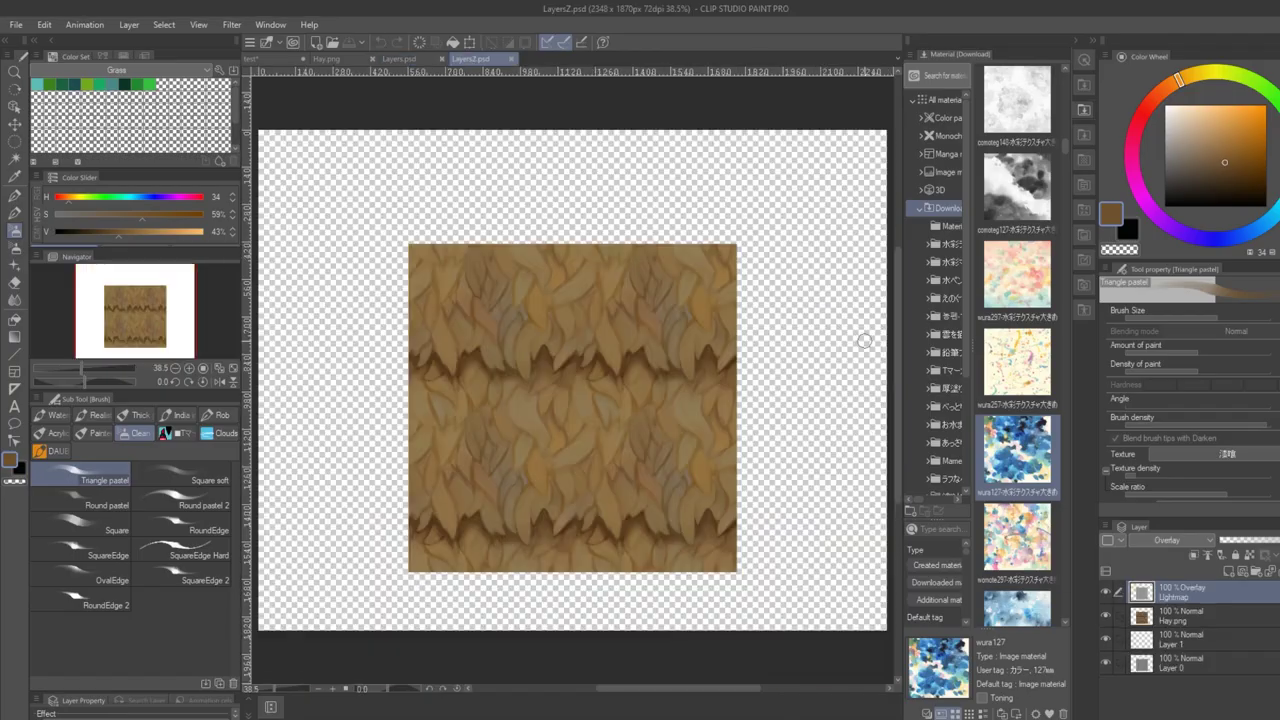
# In the projected tiled image, hide the Lightmap layer, select Hay.png, and sample a leaf colour for the RoundEdge brush
pyautogui.scroll(2, 651, 374)
pyautogui.moveTo(651, 374); pyautogui.dragTo(581, 206)
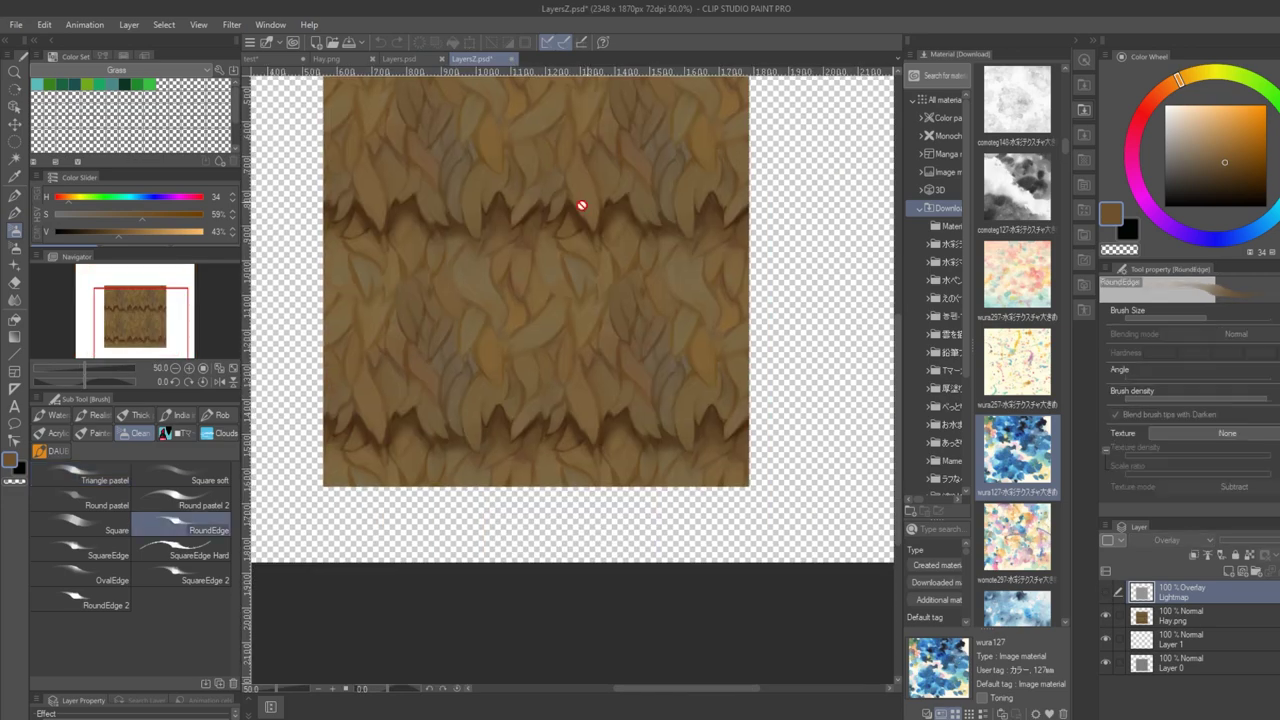
pyautogui.click(1181, 616)
pyautogui.keyDown('alt'); pyautogui.click(537, 337); pyautogui.keyUp('alt')
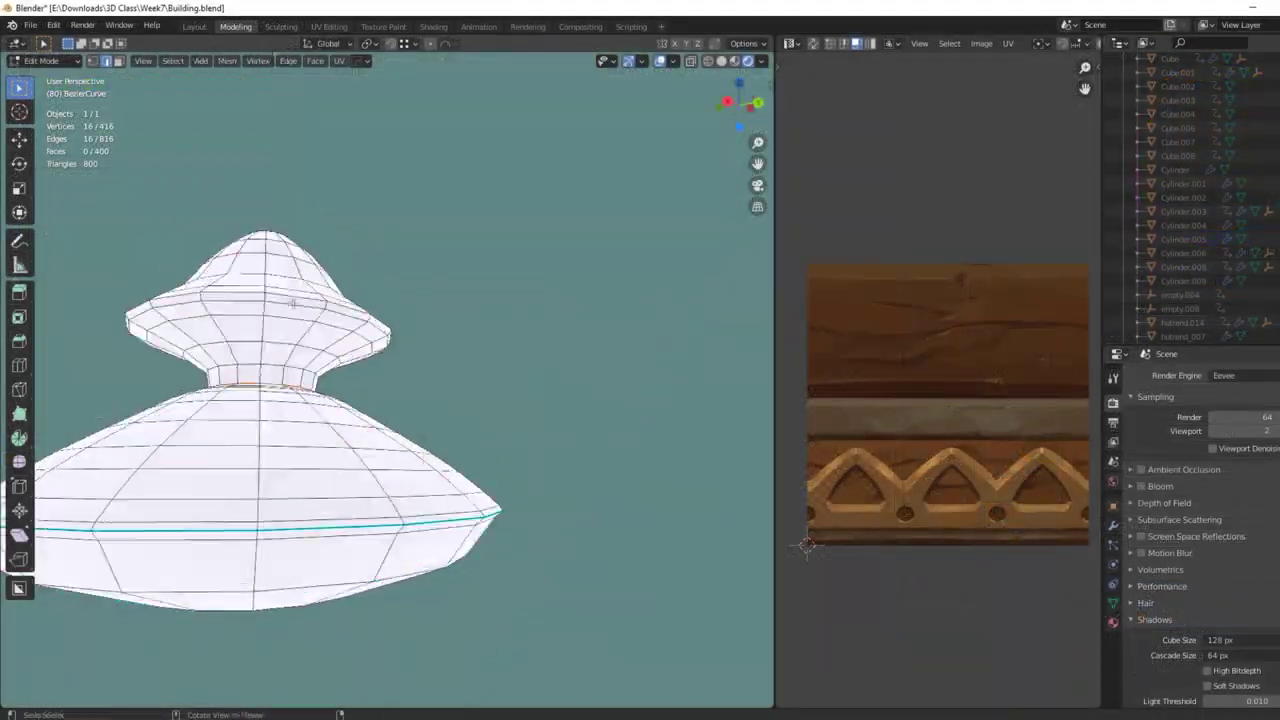
# Switch to Blender, mark the selected edge loop of the roof form as a seam, and unwrap the whole mesh
pyautogui.moveTo(293, 304); pyautogui.dragTo(520, 480, button='middle')
pyautogui.rightClick(588, 251)
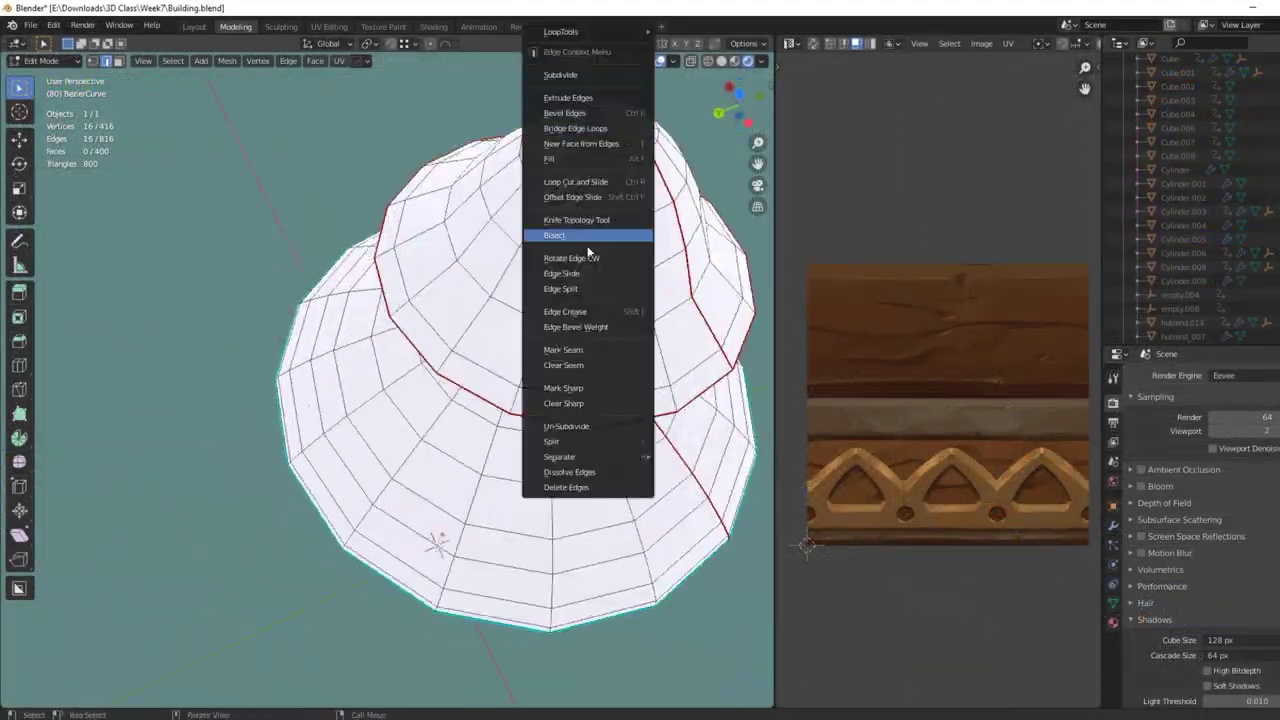
pyautogui.click(574, 349)
pyautogui.press('KP_7')
pyautogui.moveTo(430, 480); pyautogui.dragTo(470, 330, button='middle')
pyautogui.press('a')
pyautogui.press('u')
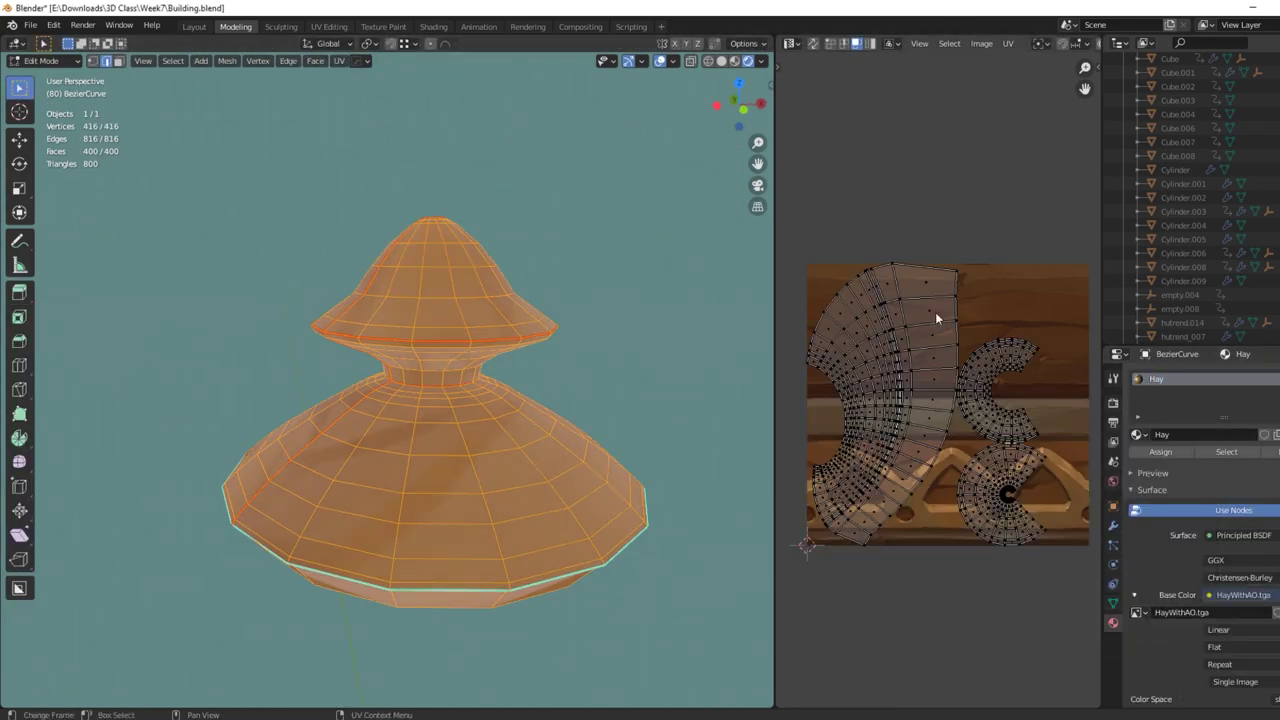
# Straighten the roof's UV islands into rectangular strips, and scale and position them over HayWithAO.tga
pyautogui.press('u')
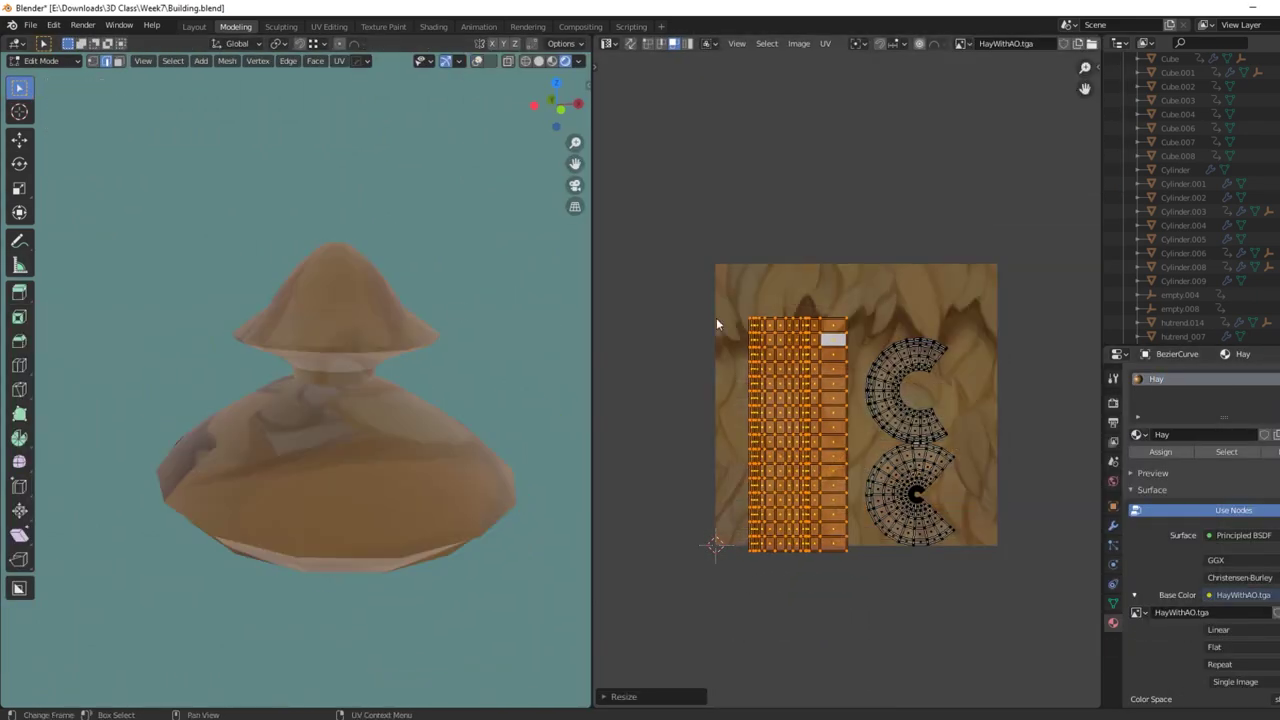
pyautogui.press('s')
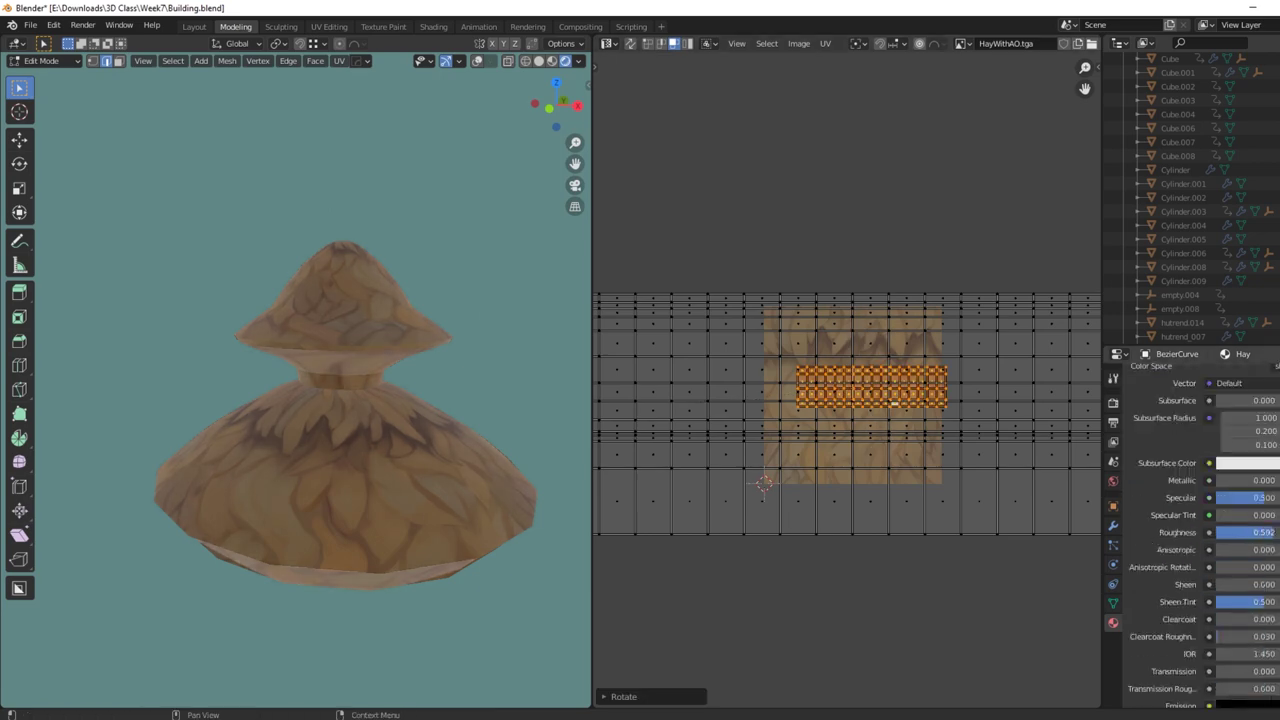
pyautogui.press('g')
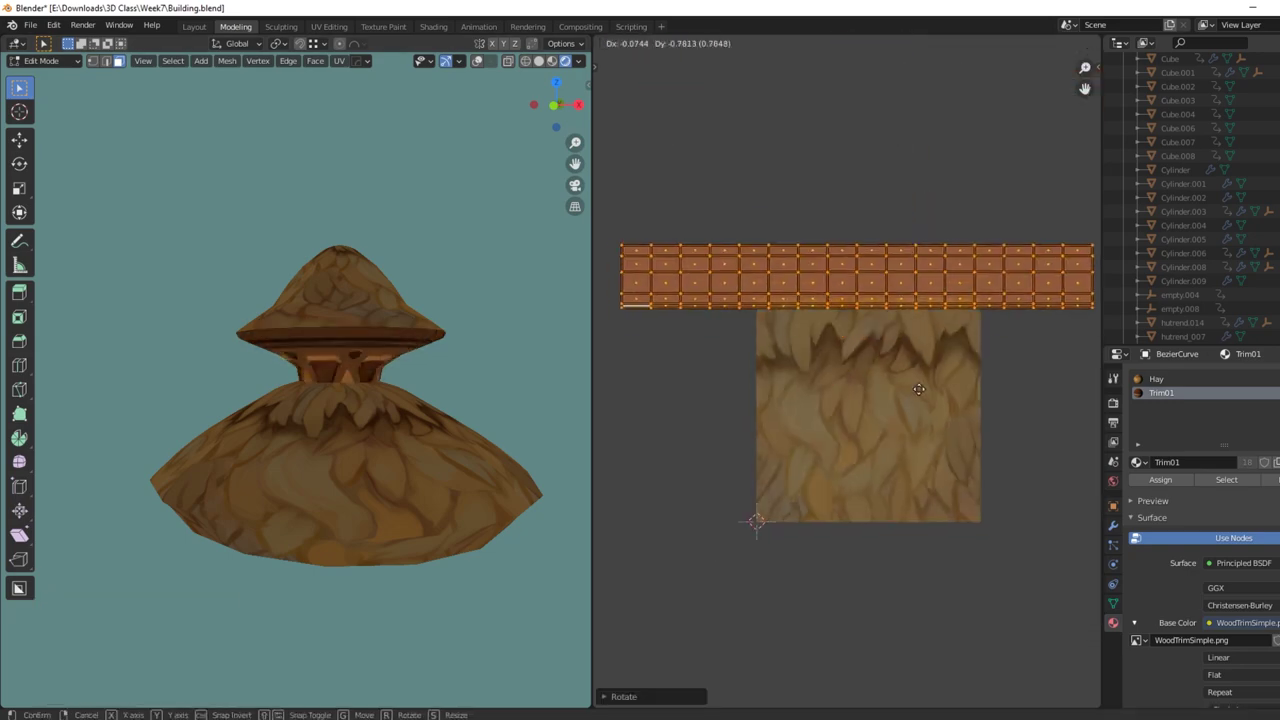
pyautogui.press('g')
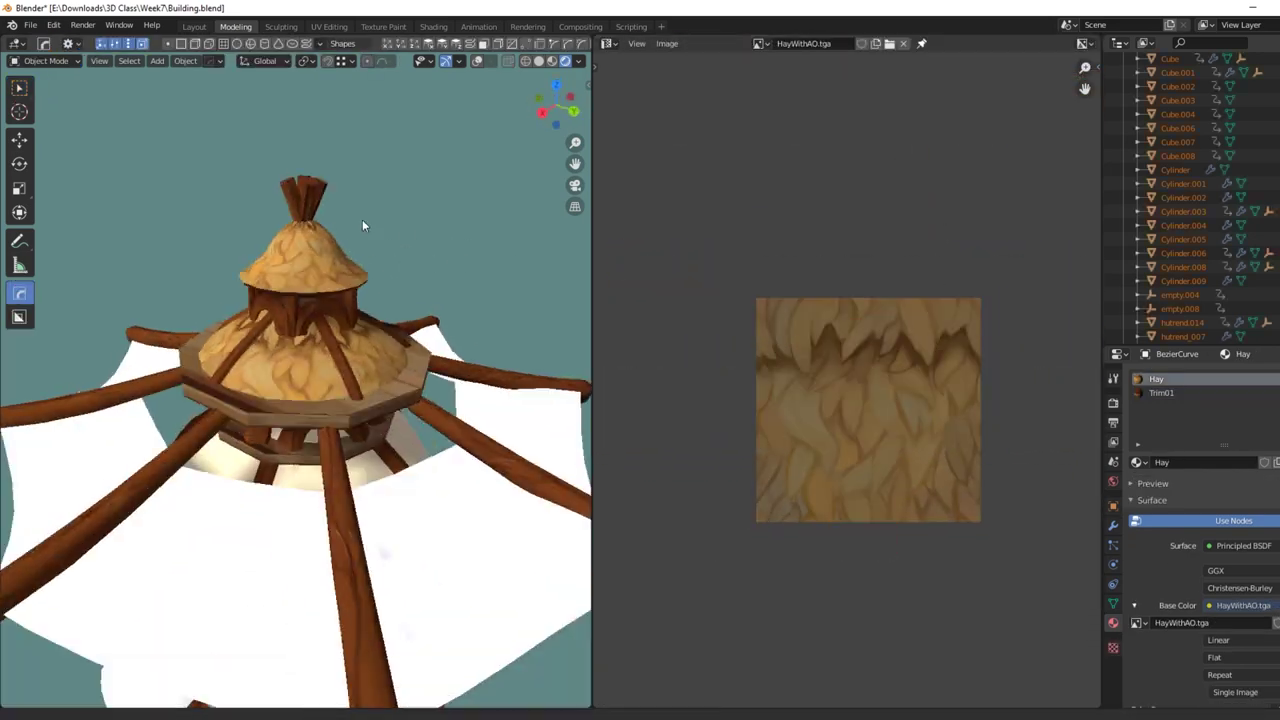
pyautogui.moveTo(362, 219); pyautogui.dragTo(370, 248, button='middle')
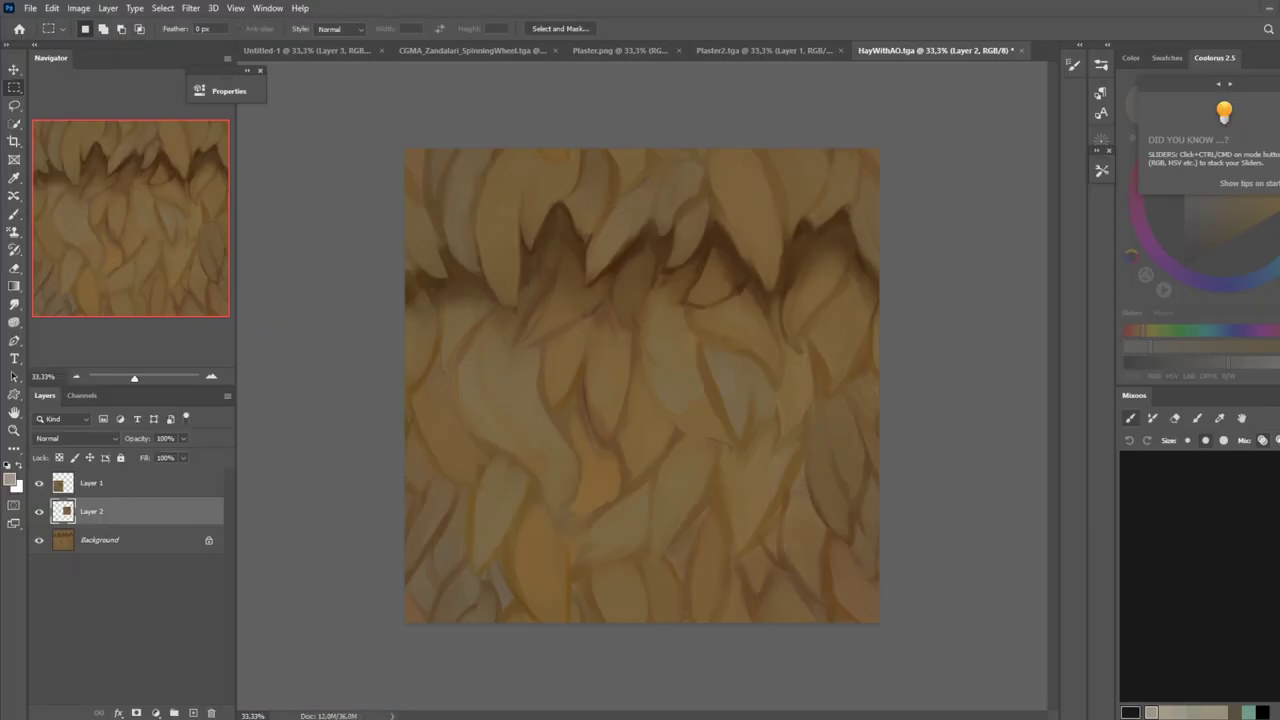
# Switch to Photoshop and hide the Background layer of HayWithAO.tga
pyautogui.click(41, 540)
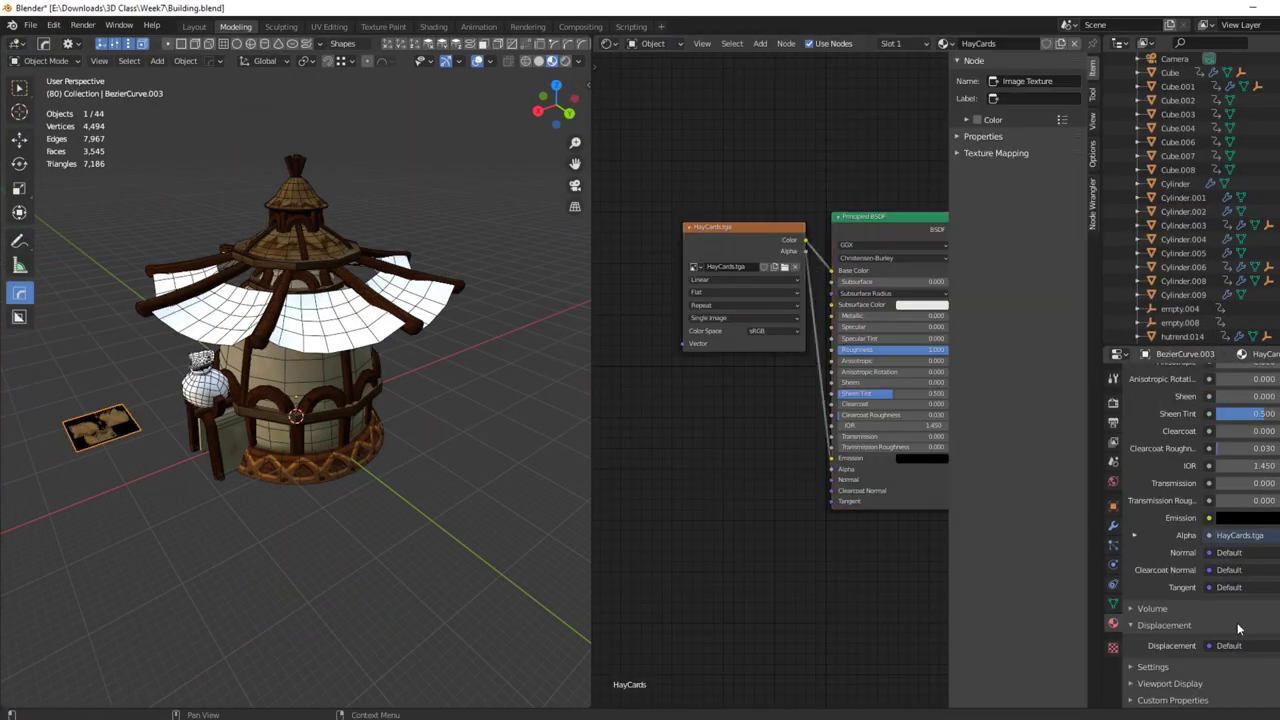
# Switch to Blender, set the HayCards material's blend mode to Alpha Clip, and position the hay cards around the roof
pyautogui.scroll(-2, 1143, 600)
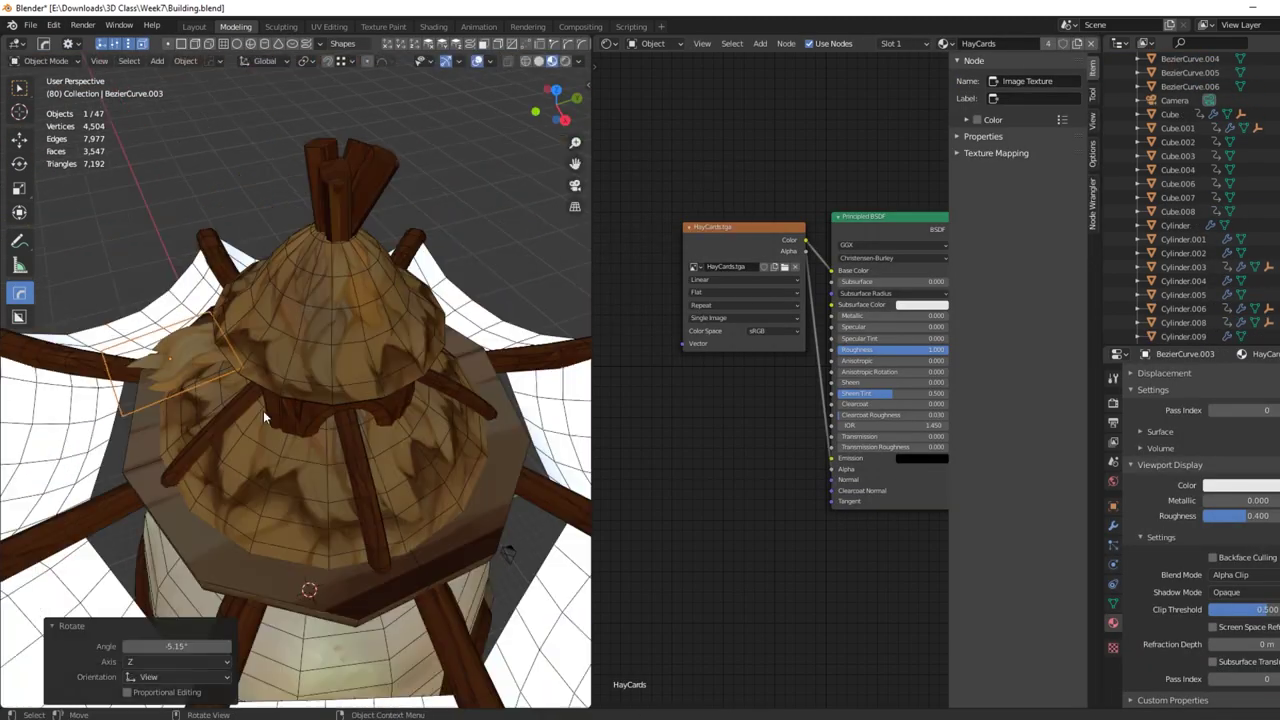
pyautogui.press('g')
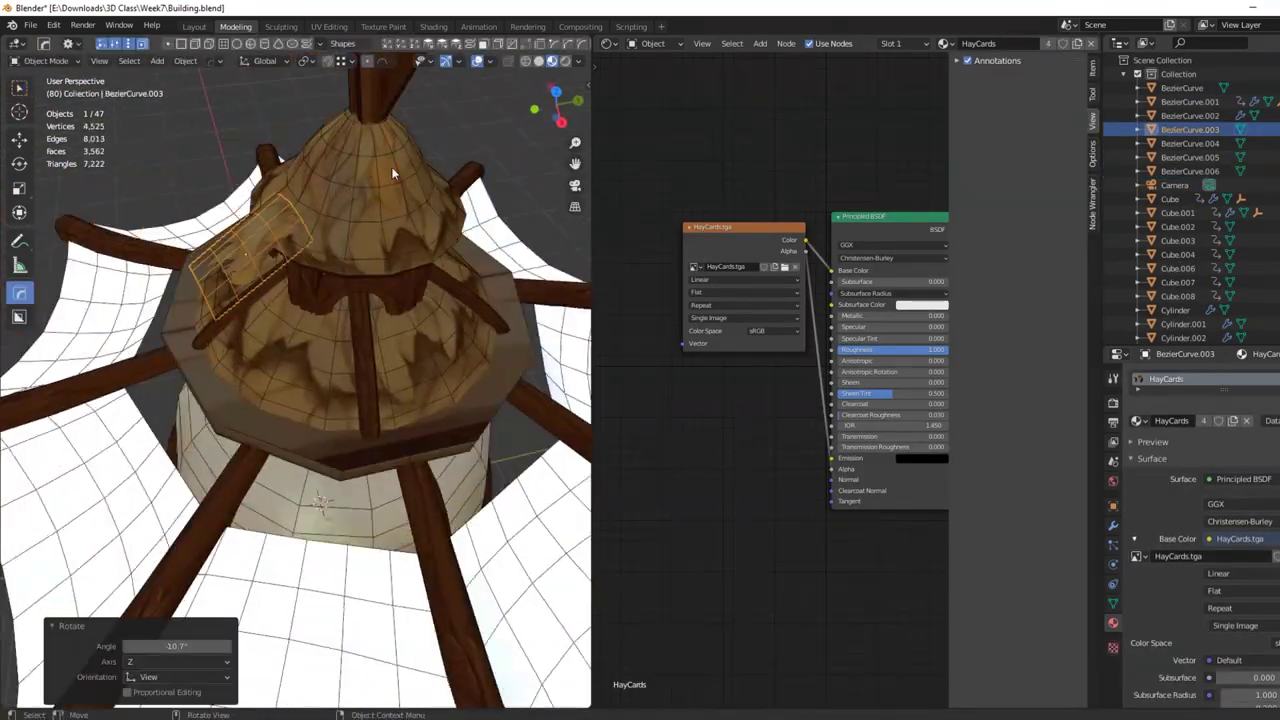
pyautogui.press('g')
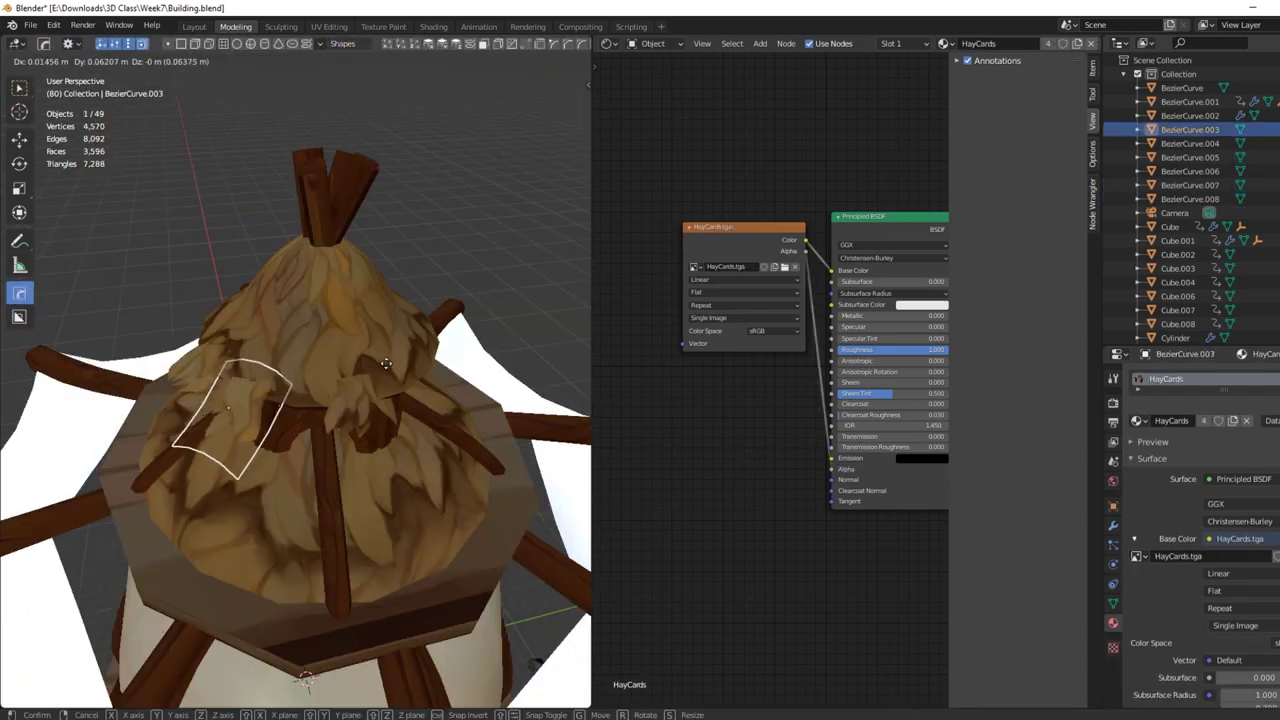
pyautogui.keyDown('shift'); pyautogui.click(301, 414); pyautogui.keyUp('shift')
pyautogui.scroll(-5, 1222, 558)
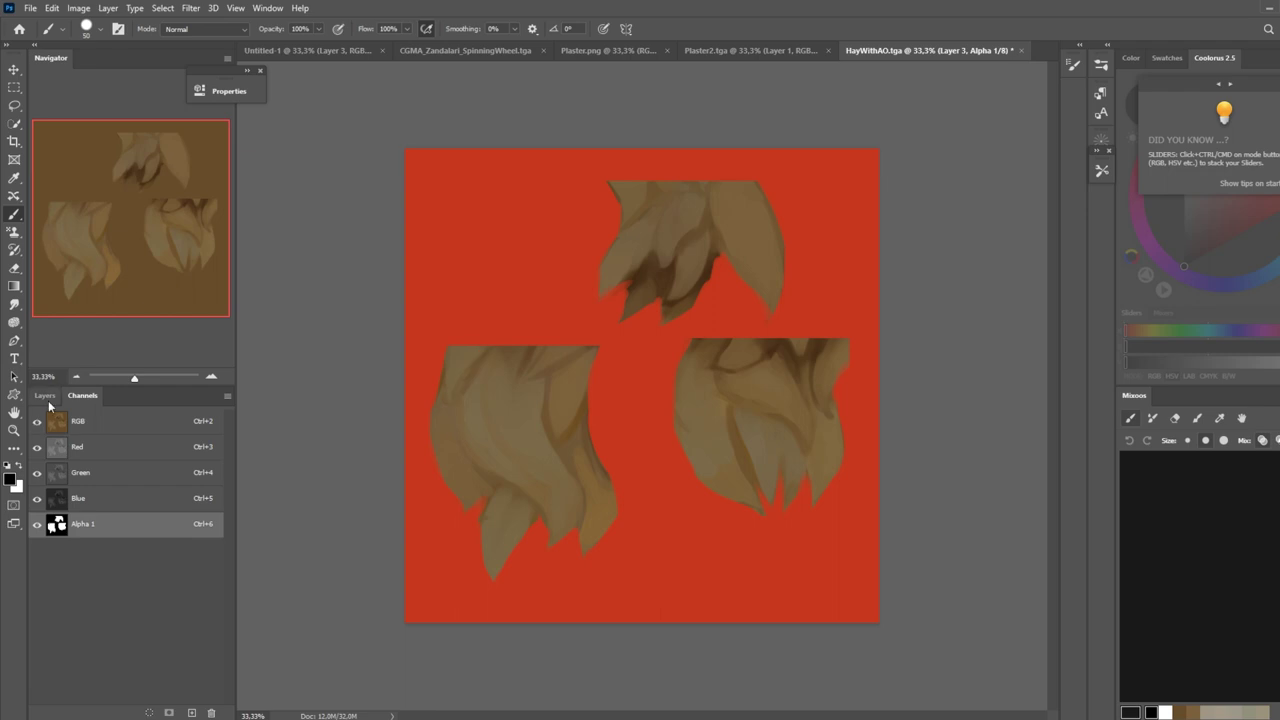
# Switch to Photoshop, paint pointed leaf tops onto the hay clumps on Layer 3, and open the Alpha 1 channel
pyautogui.click(45, 395)
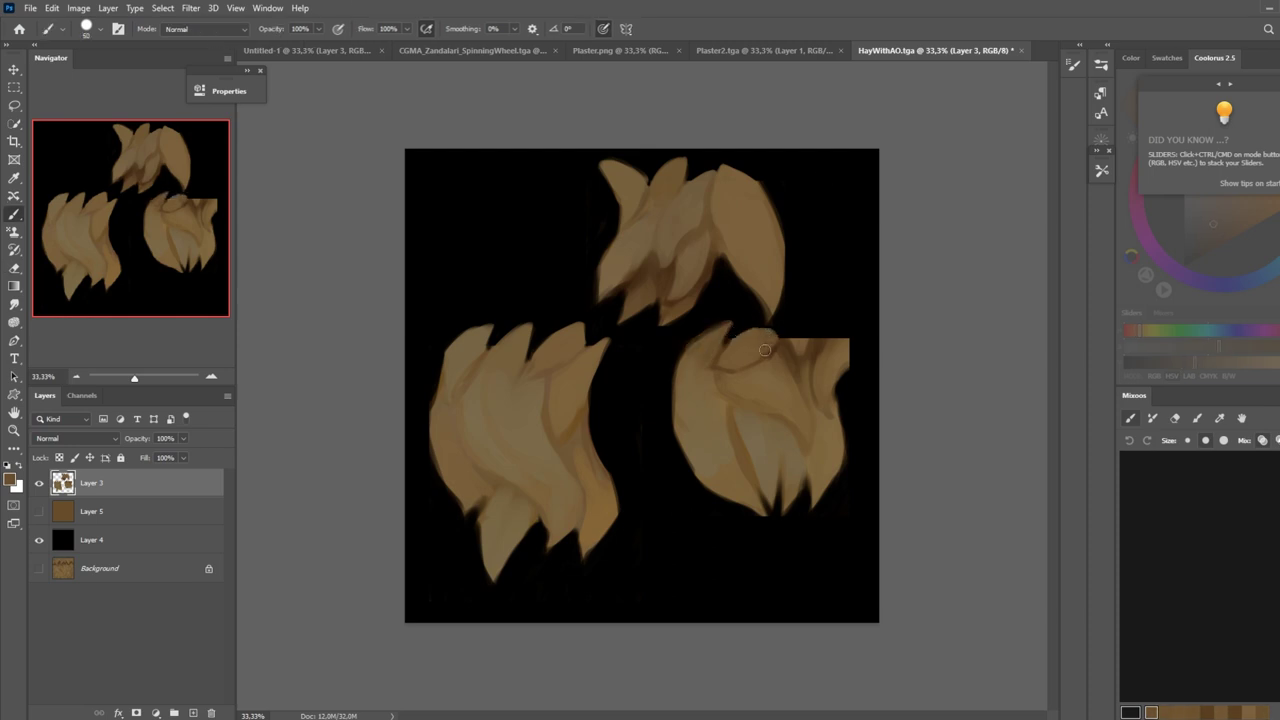
pyautogui.click(82, 395)
pyautogui.click(57, 524)
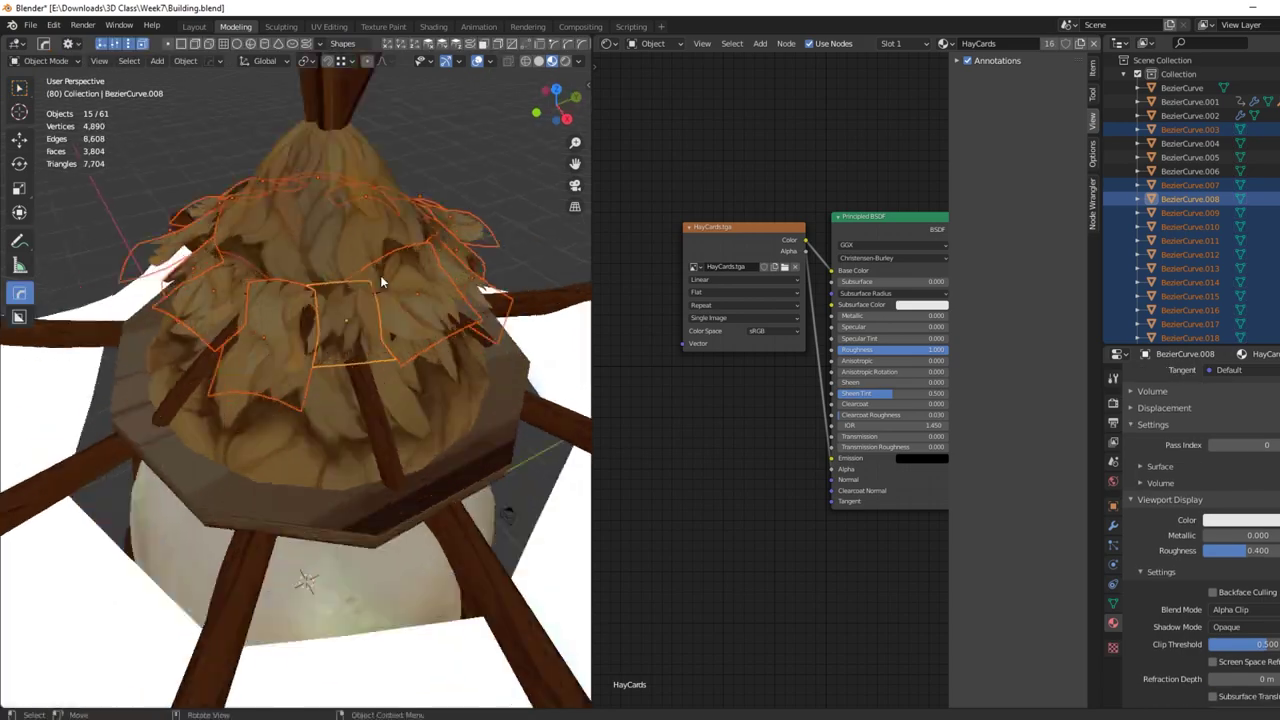
# Switch to Blender and bend the hay cards down along Z onto the roof with smooth proportional editing
pyautogui.press('g')
pyautogui.press('z')
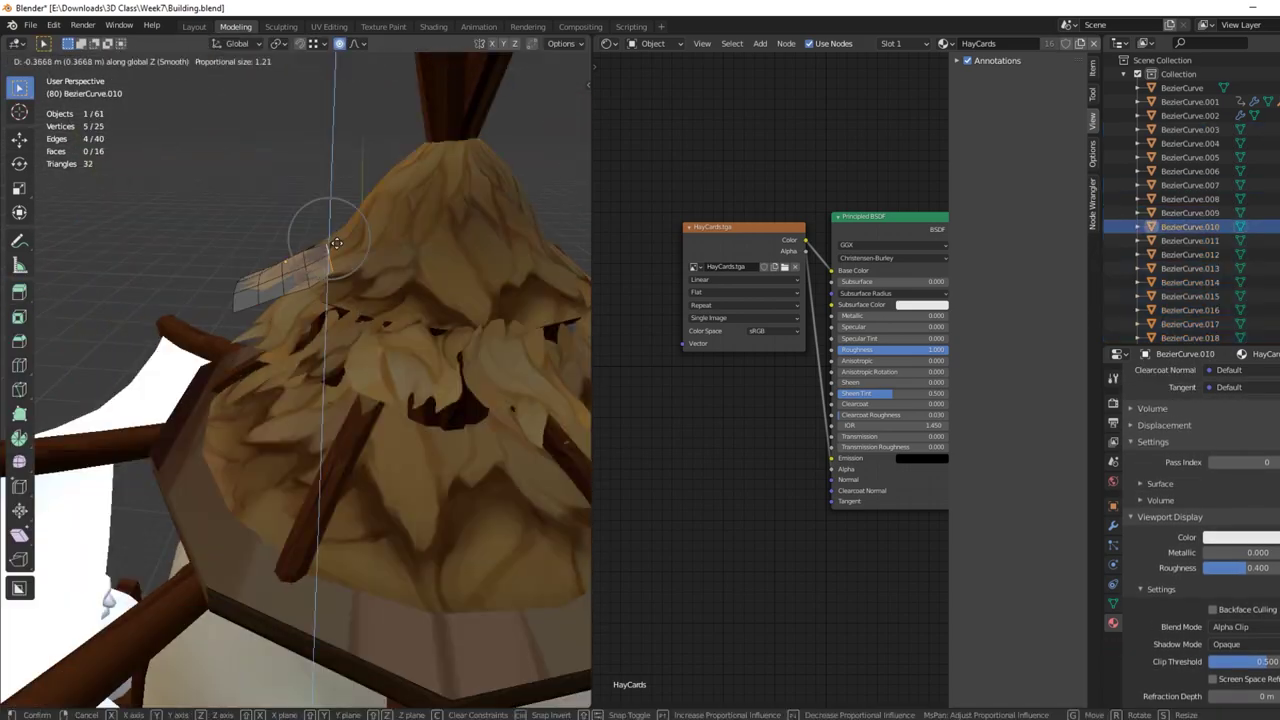
pyautogui.click(405, 258)
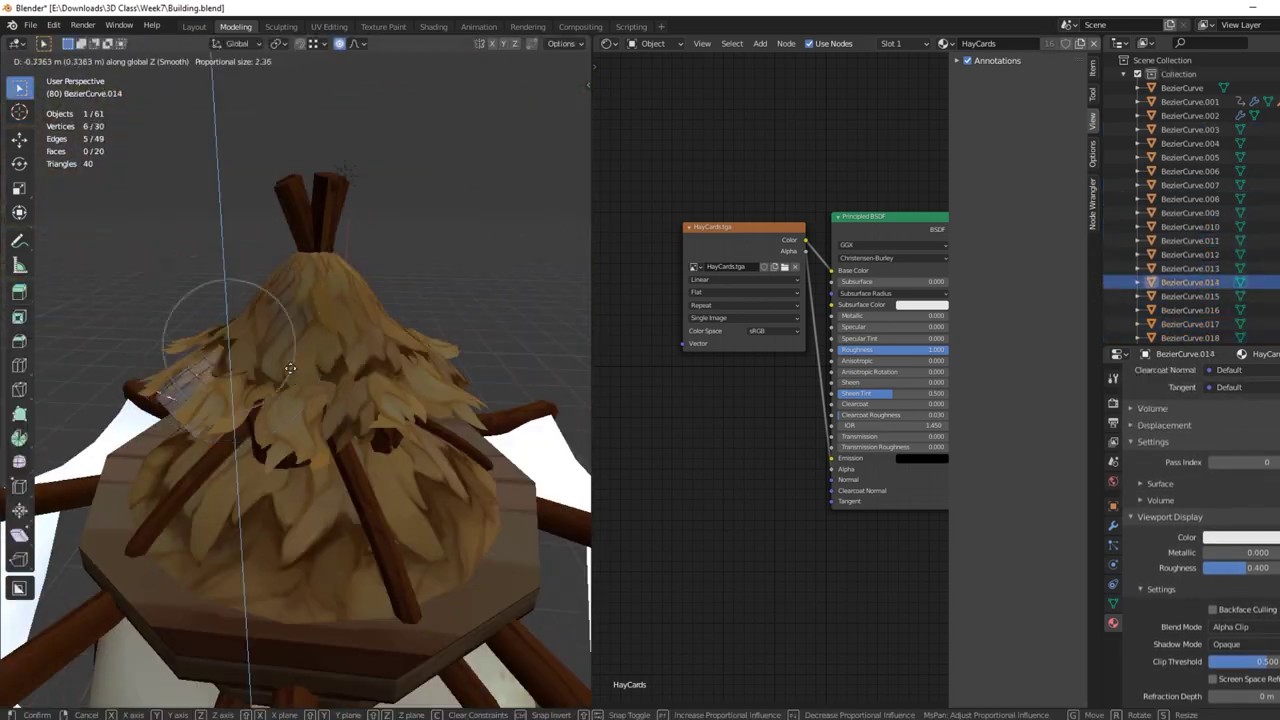